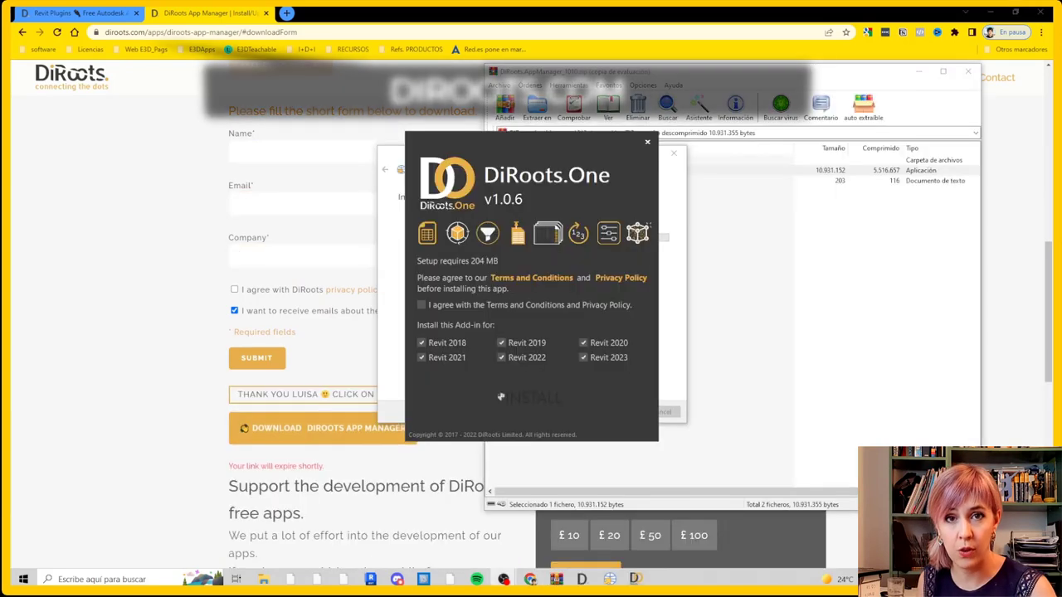
Step: Accept the DiRoots.One terms and conditions
click(423, 305)
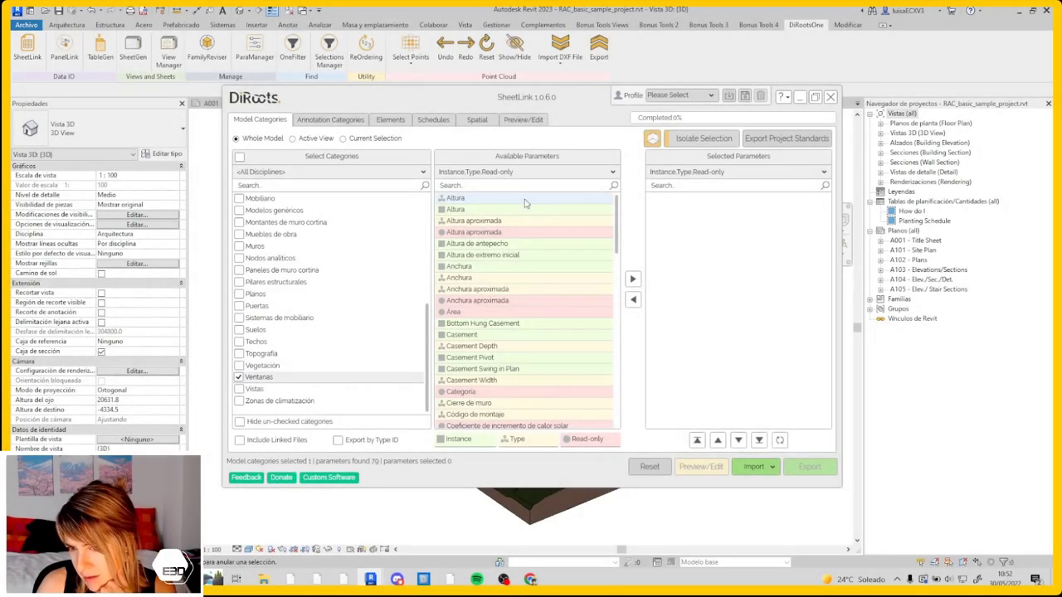
Step: Add nine window parameters, including Altura, Anchura and Altura de antepecho, to the export list
click(524, 203)
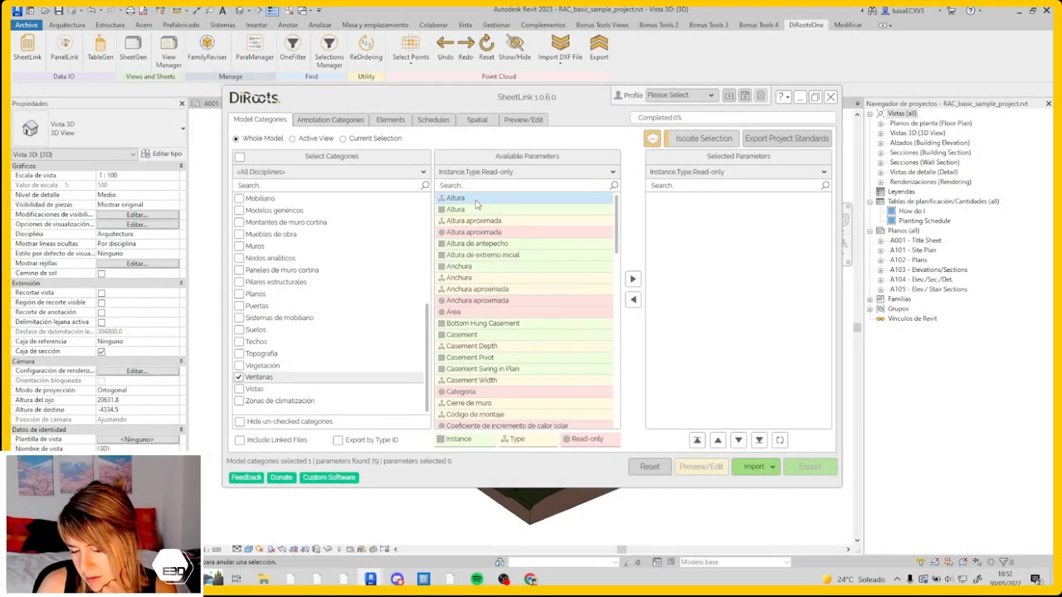
shift+click(454, 311)
click(632, 279)
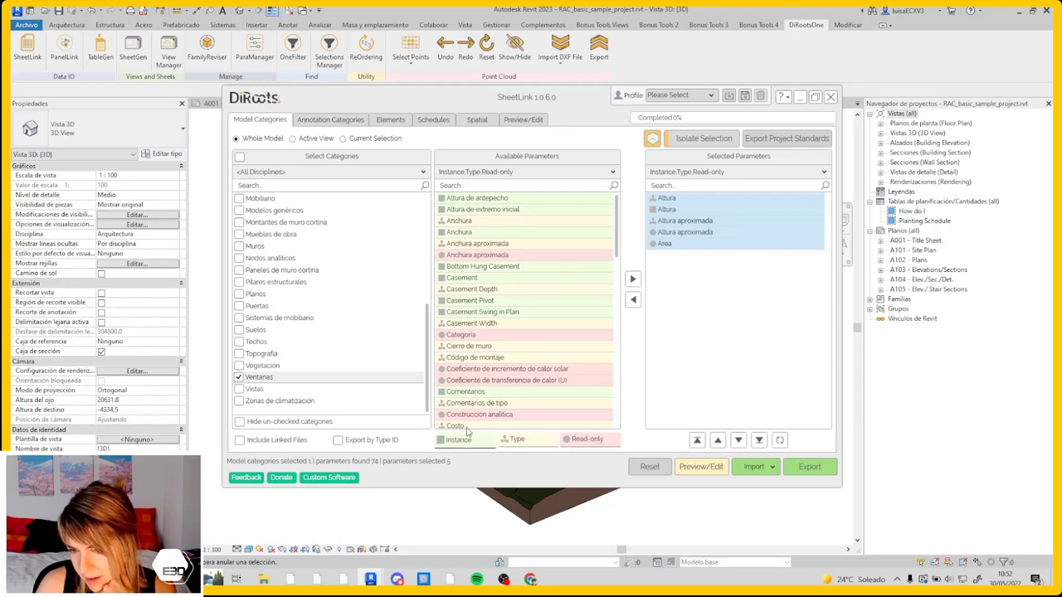
click(632, 279)
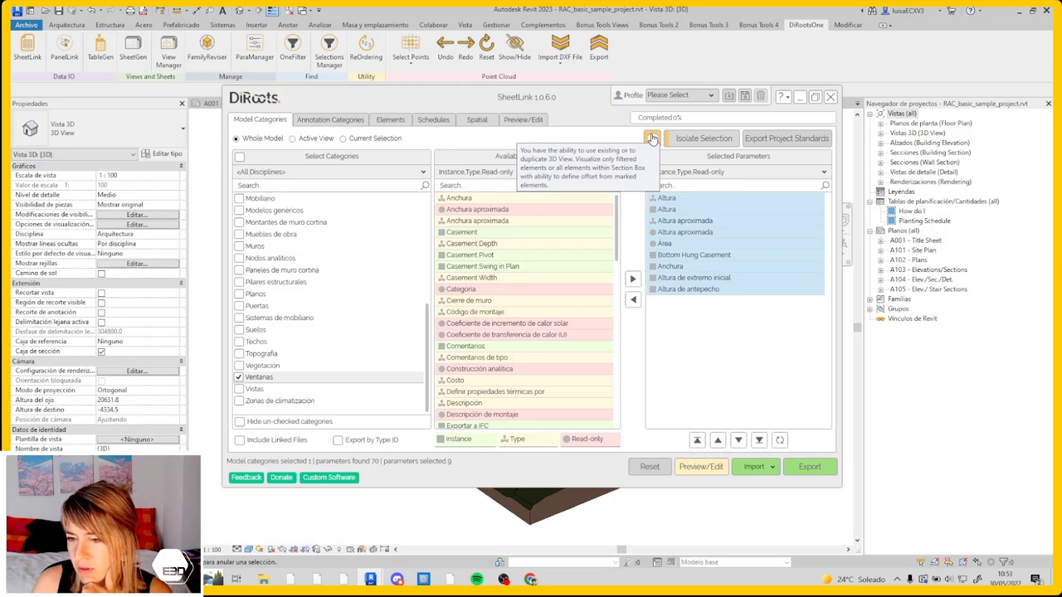
Step: Export the selected parameters to Google Sheets in a My Drive folder
click(790, 468)
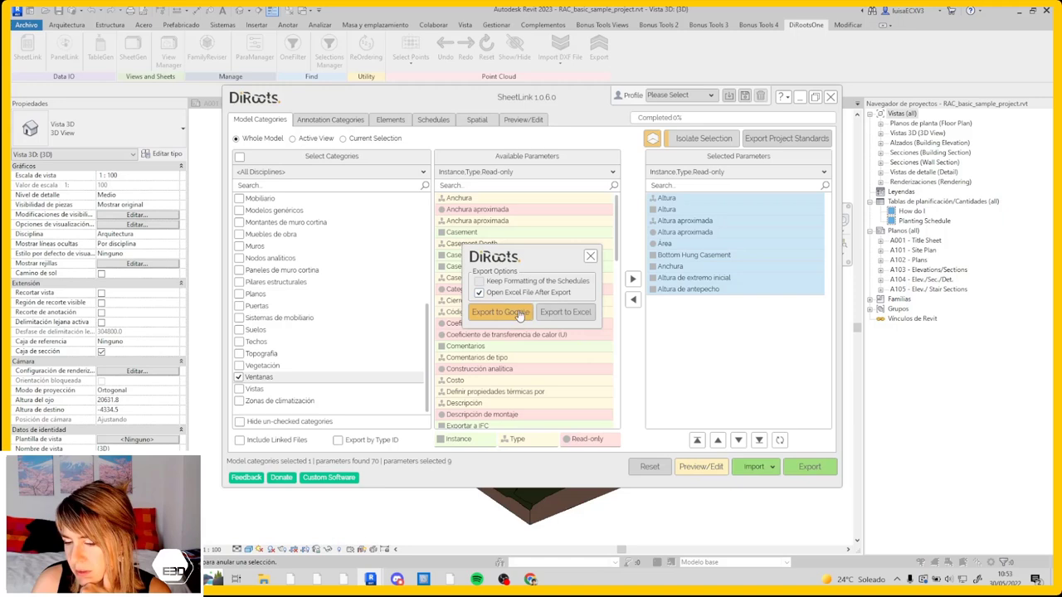
click(518, 313)
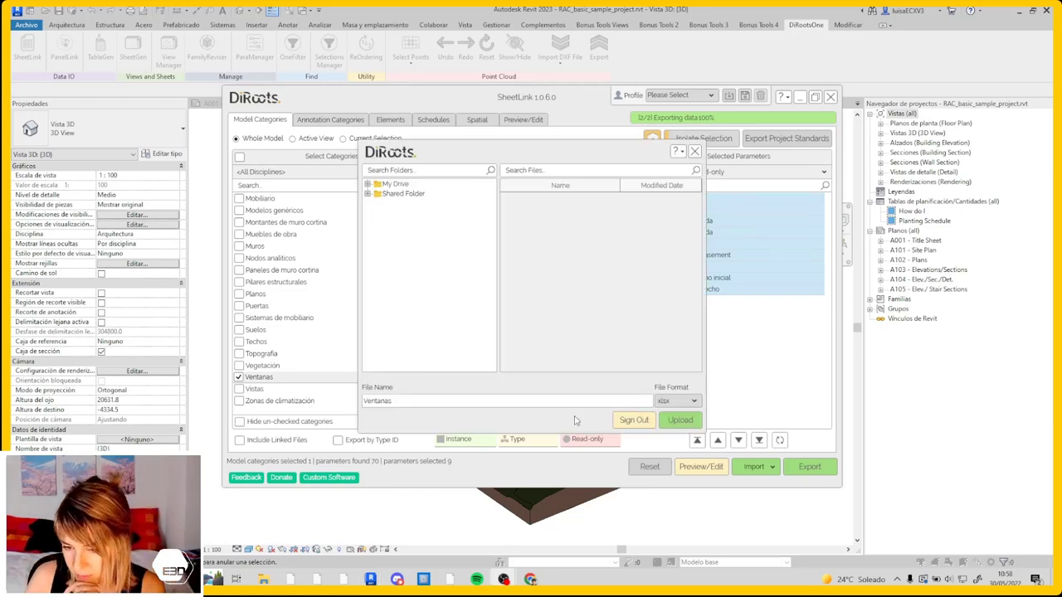
click(369, 195)
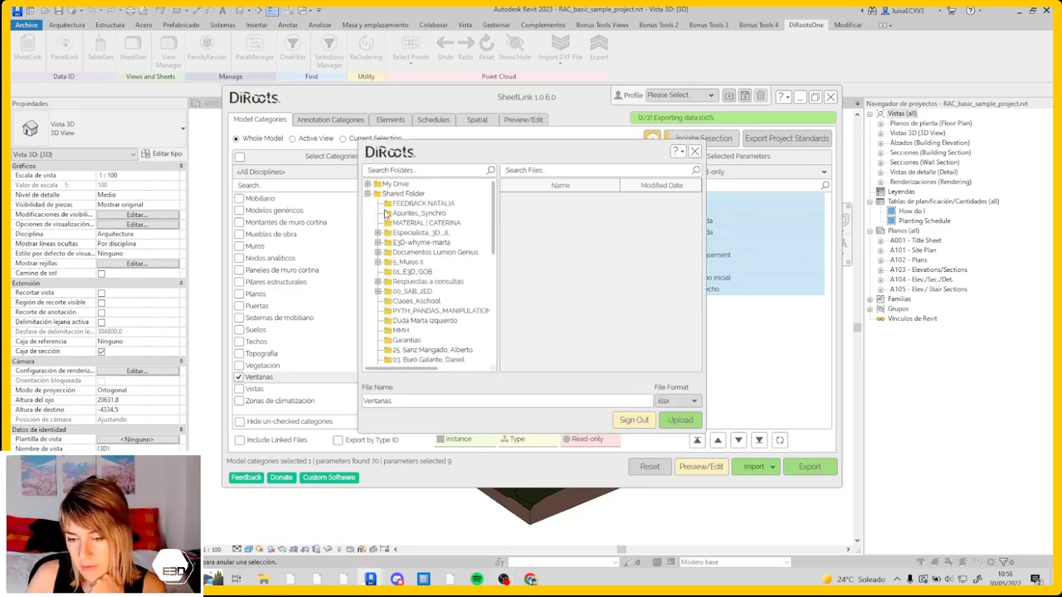
click(368, 184)
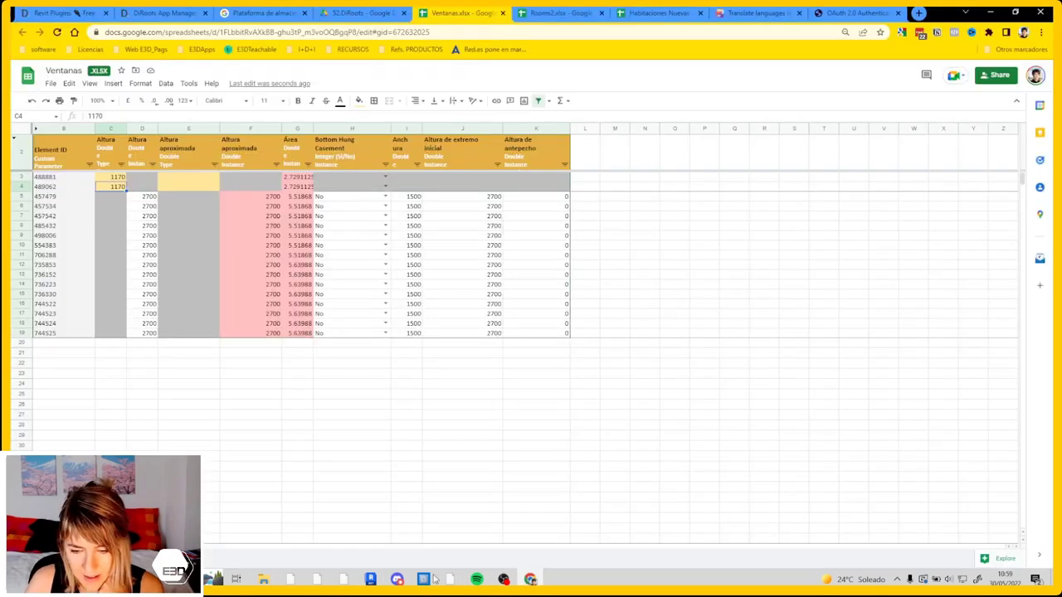
Step: Copy the edited 2300 window heights from column D into column J
click(142, 226)
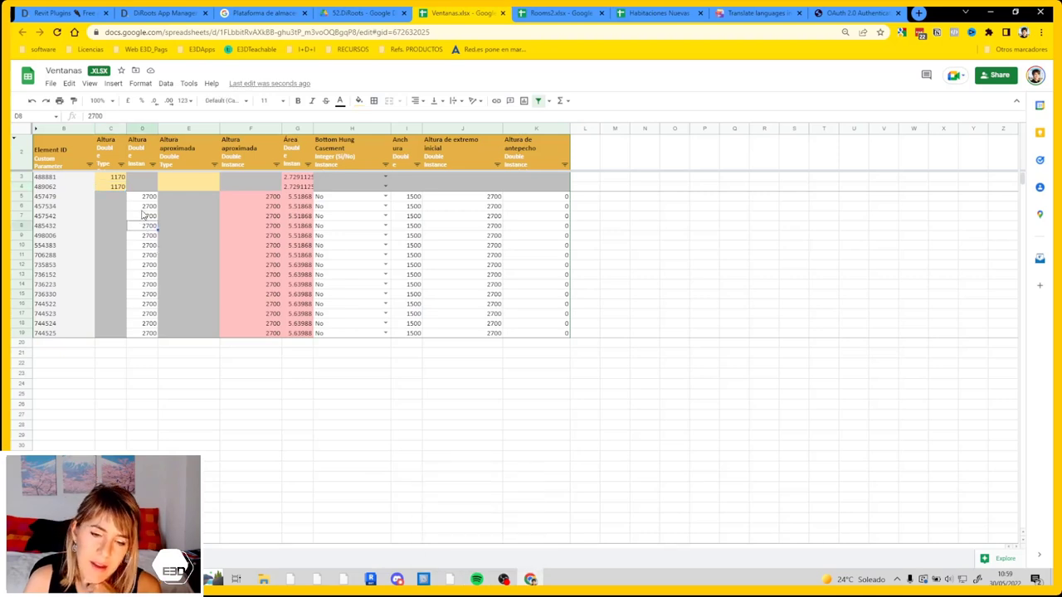
click(495, 196)
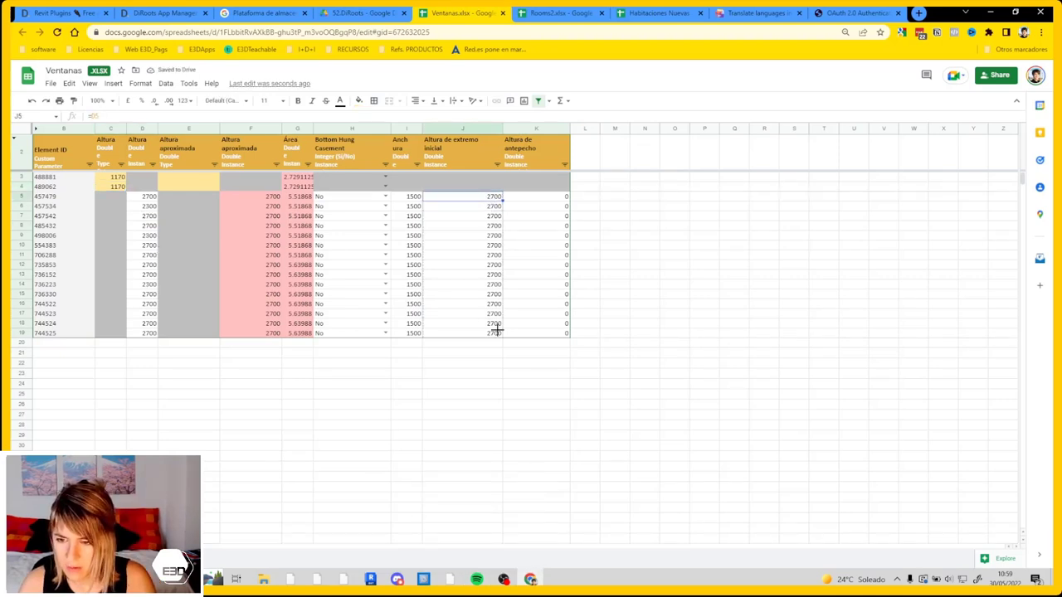
key(ctrl+v)
click(461, 296)
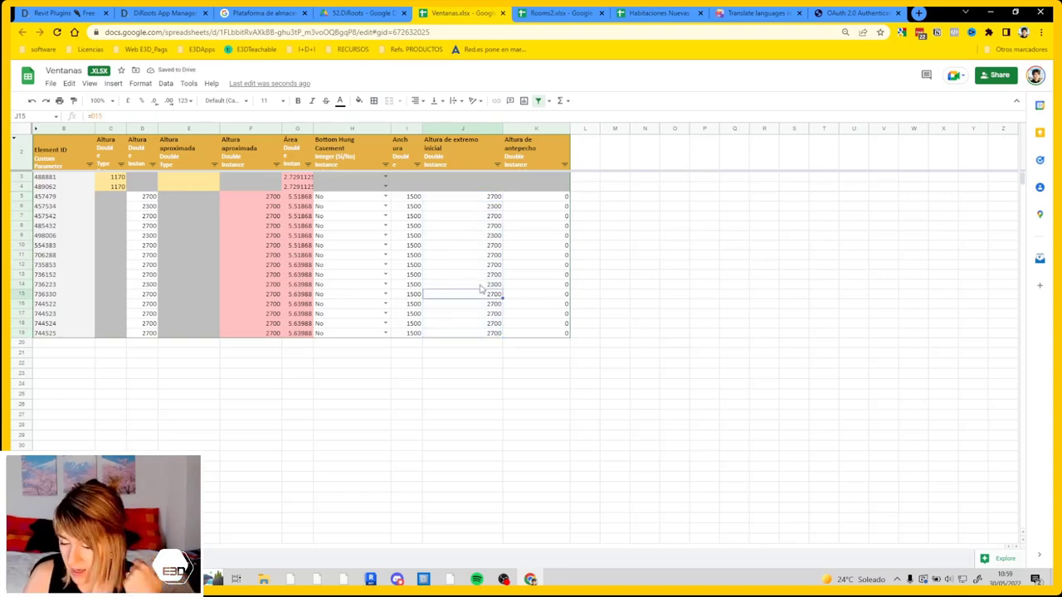
Step: Enter a sill height of 100 in cells K5 and K10
click(549, 209)
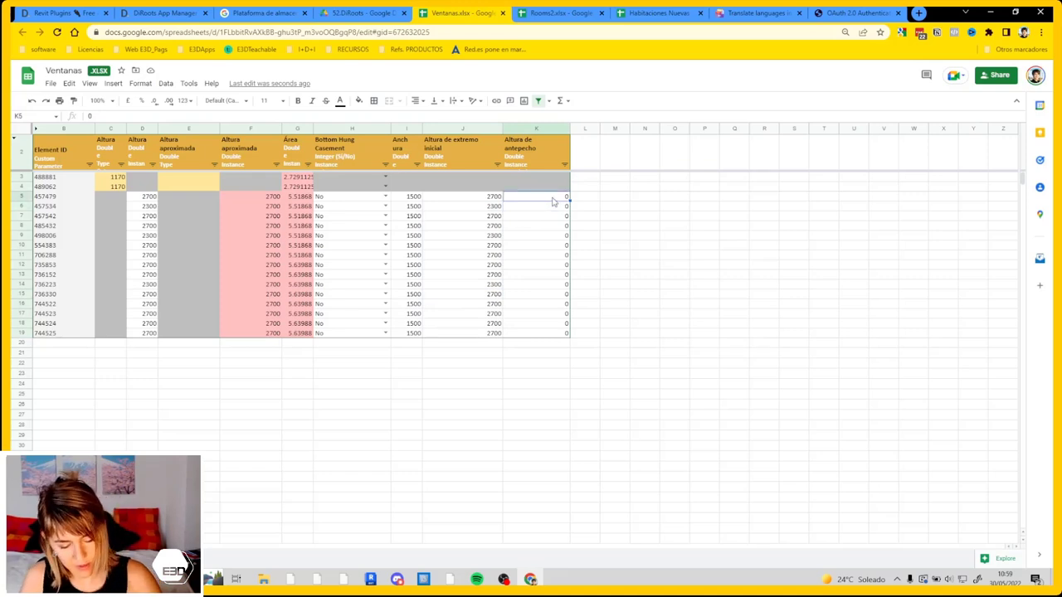
text(100)
click(557, 249)
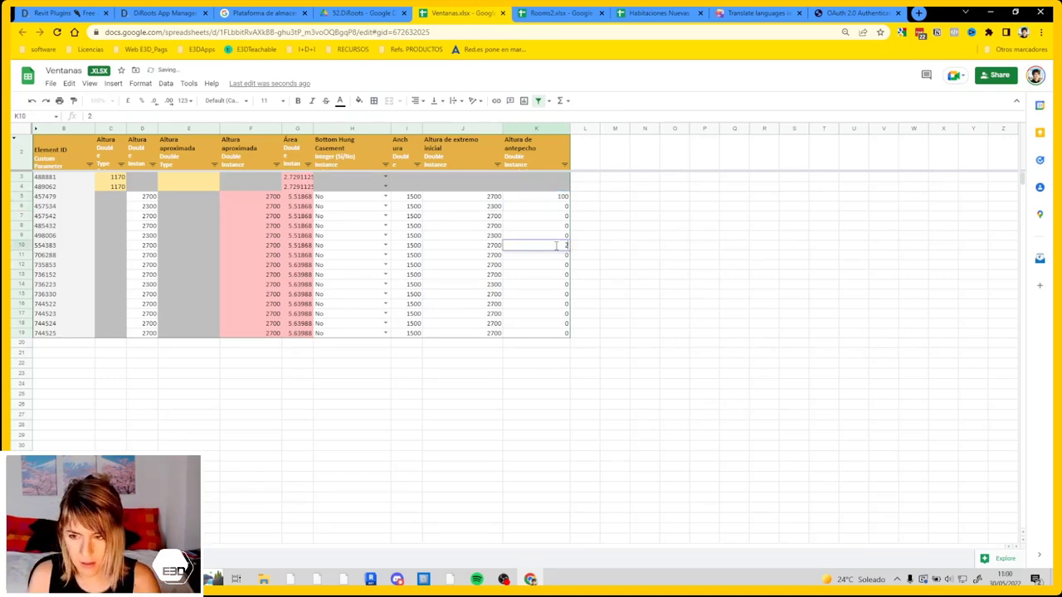
text(100)
click(546, 347)
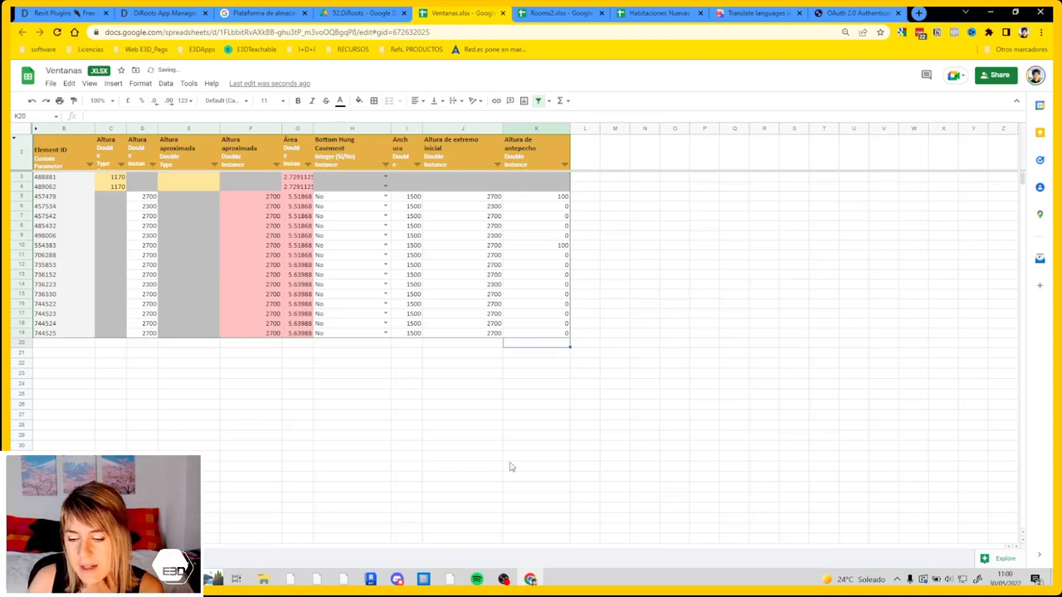
click(502, 579)
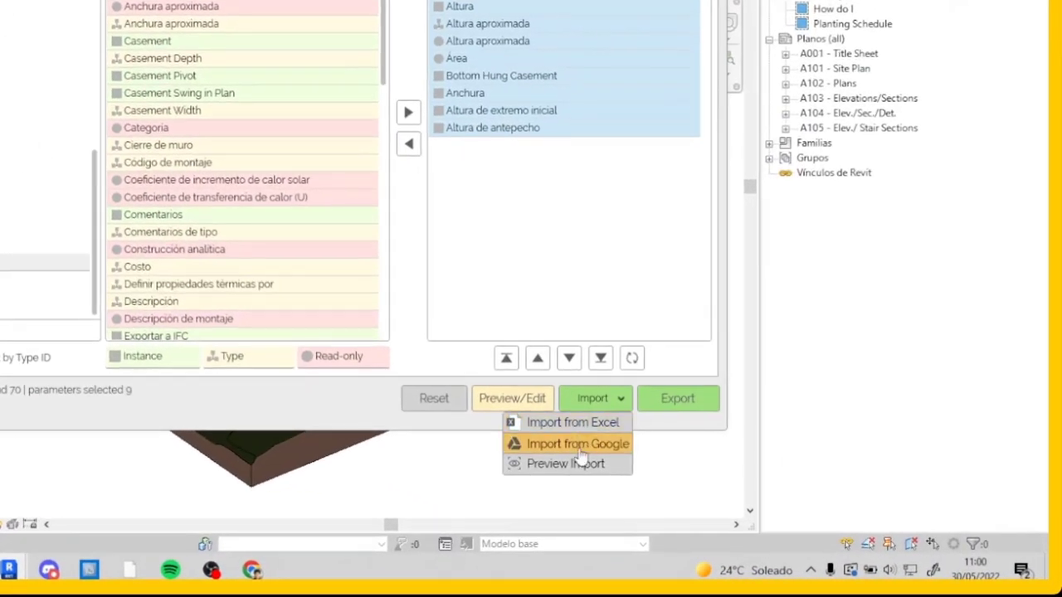
Step: Import the edited Ventanas sheet from Google, acknowledge the model update, and close SheetLink
click(581, 455)
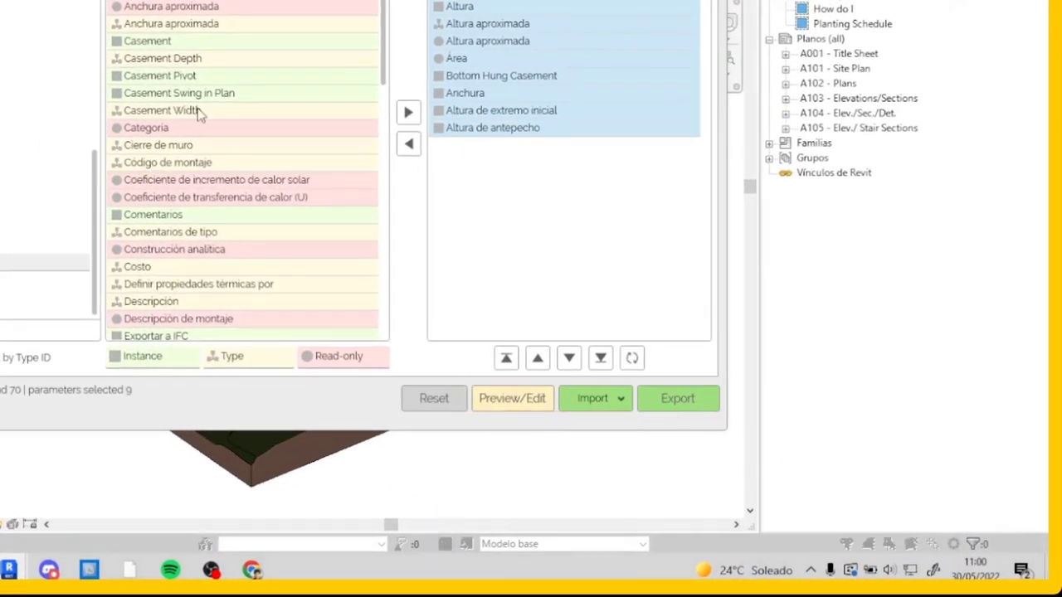
click(295, 155)
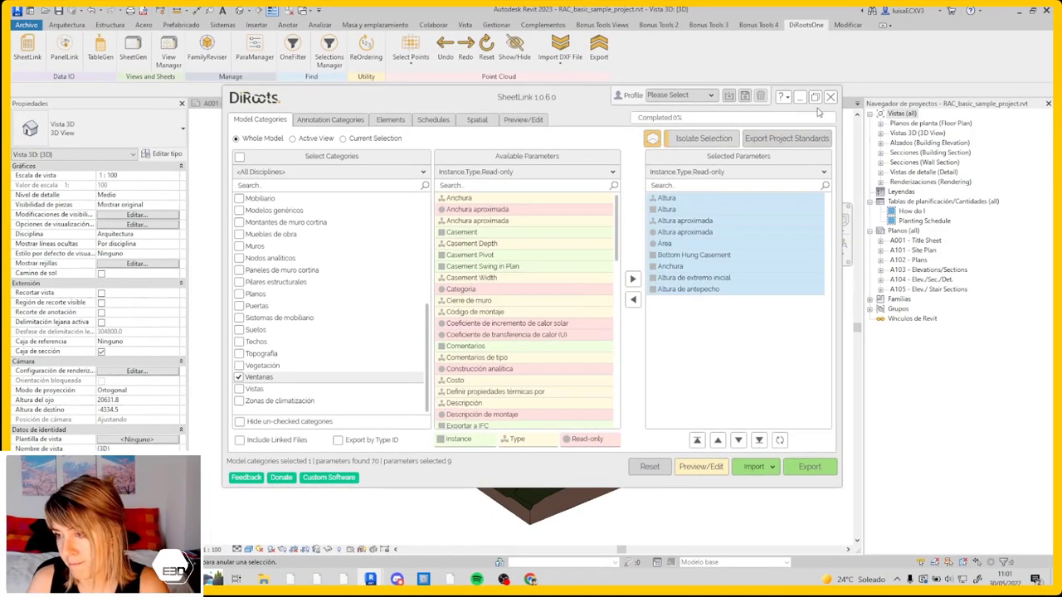
click(832, 95)
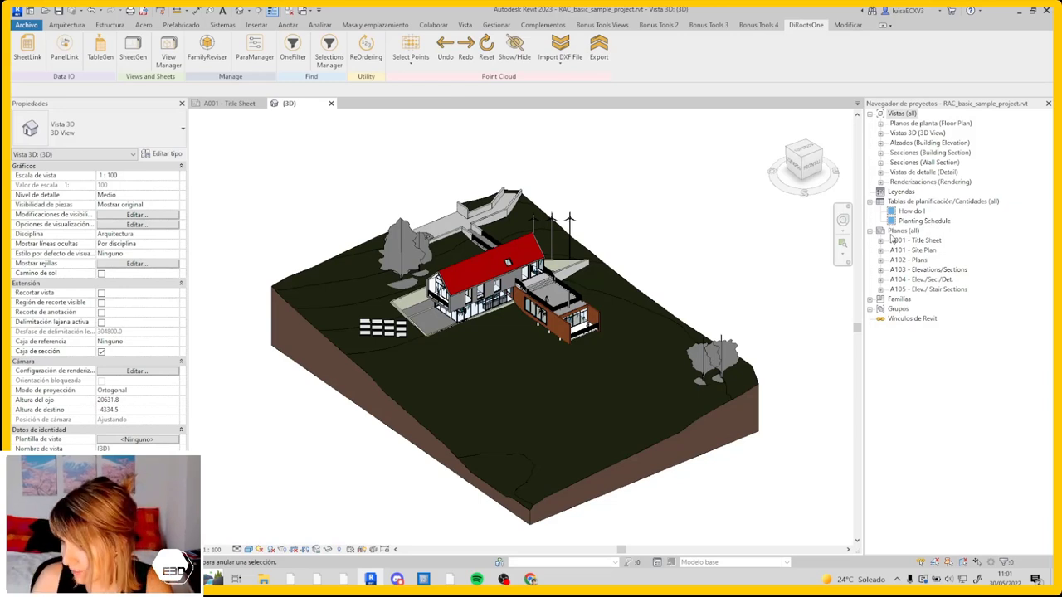
Step: Create a Ventanas schedule with the Tipo field added as the first column
right_click(906, 201)
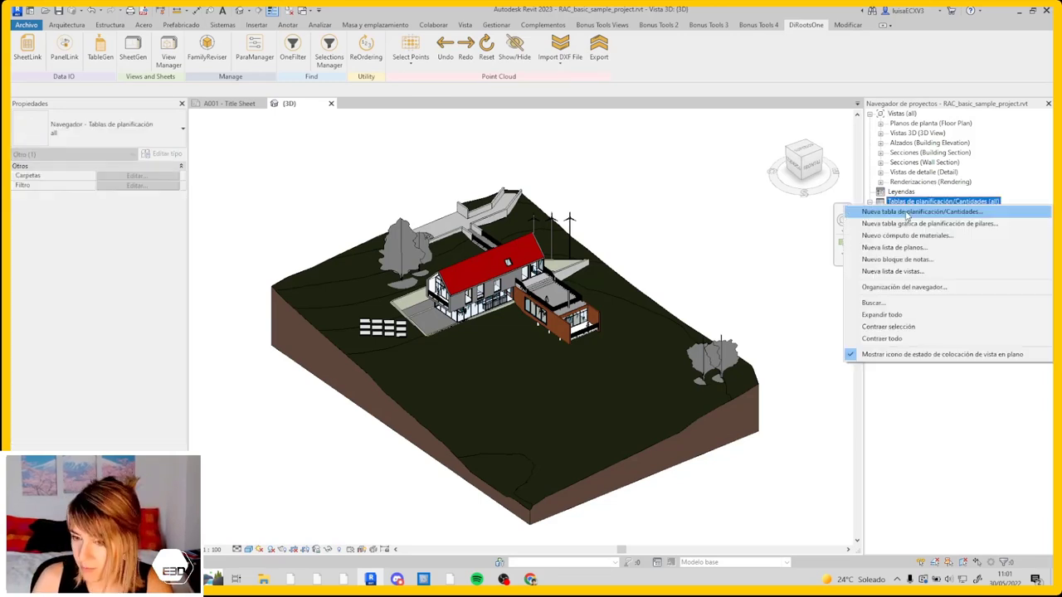
click(906, 212)
scroll(383, 352, down, 5)
scroll(384, 352, down, 5)
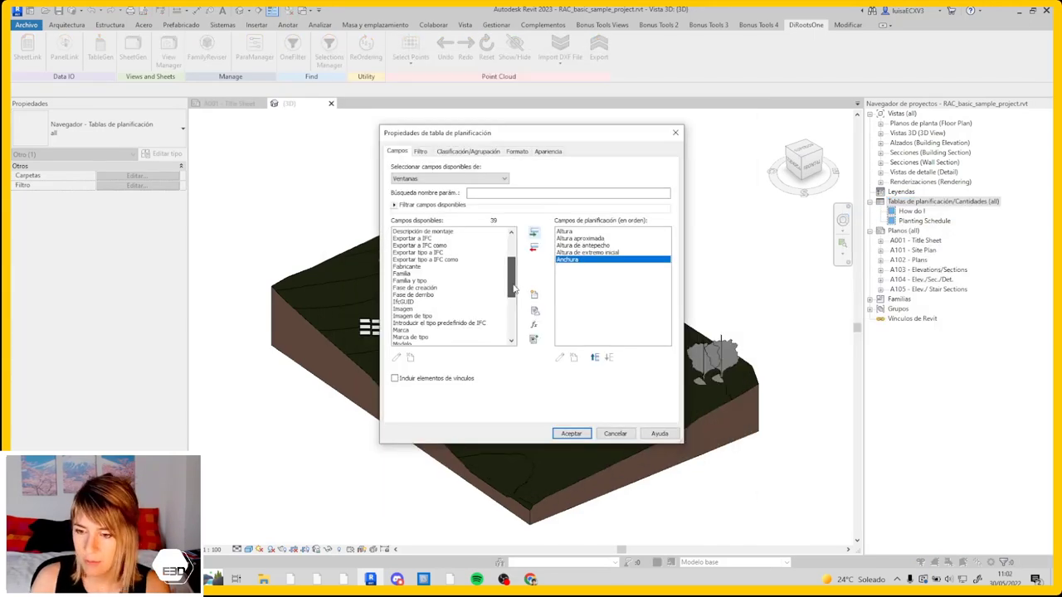
drag(511, 282, 512, 322)
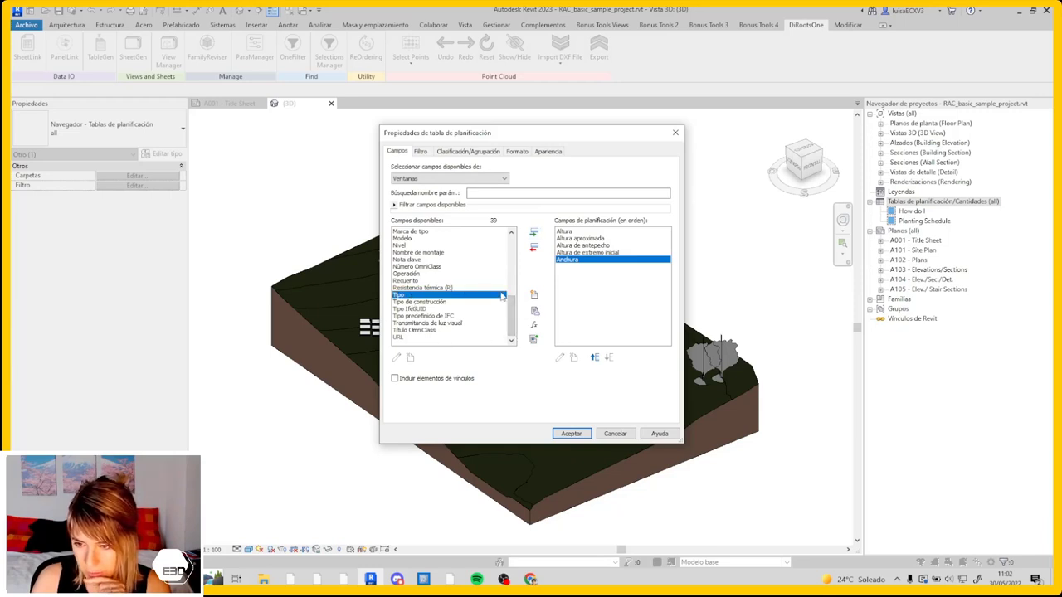
drag(512, 307, 511, 278)
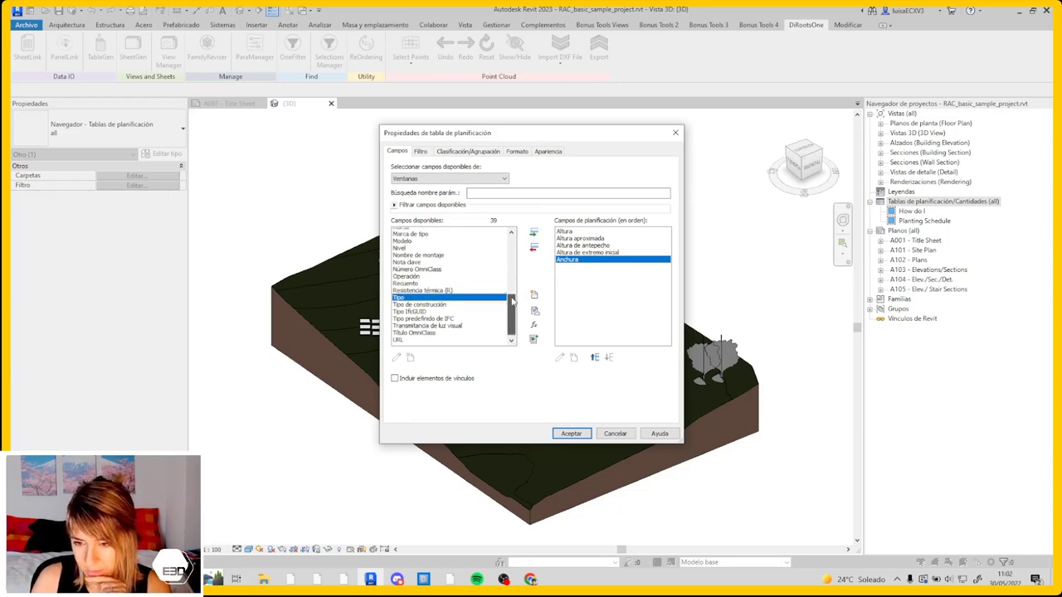
click(533, 232)
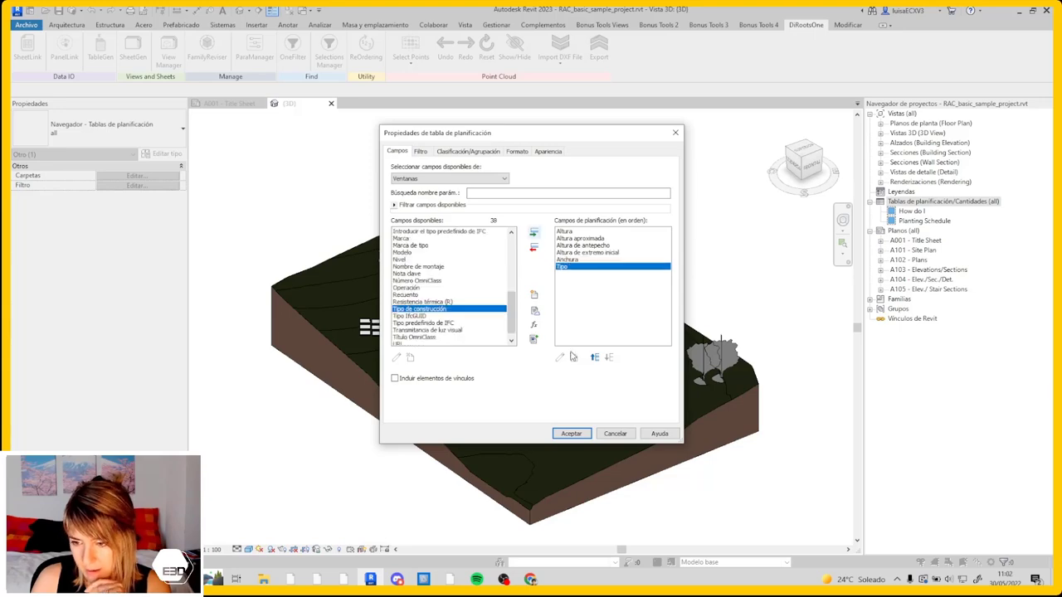
click(593, 357)
click(594, 357)
click(593, 357)
click(594, 358)
click(593, 358)
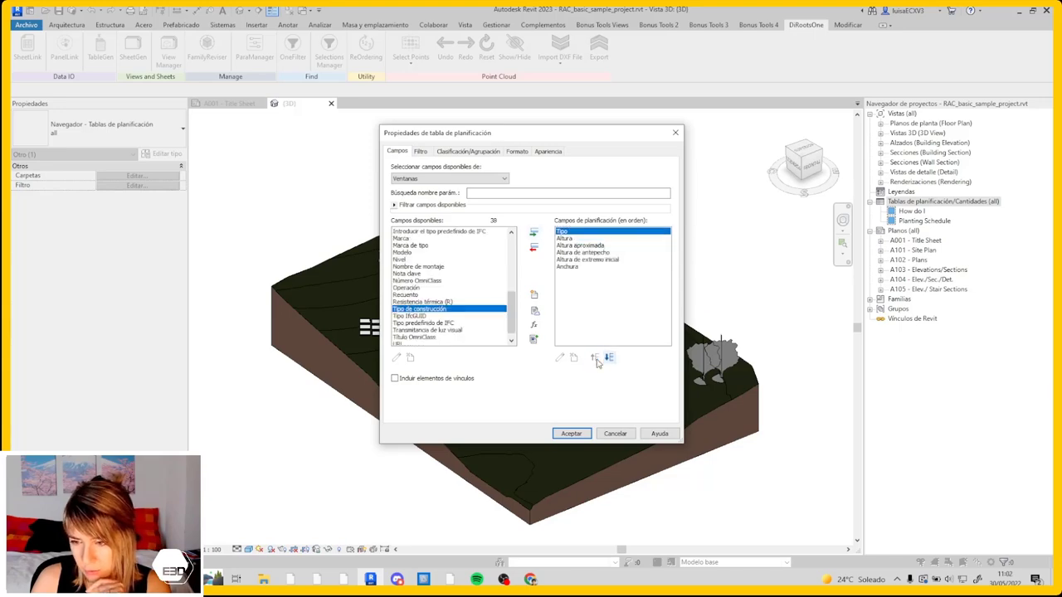
click(569, 435)
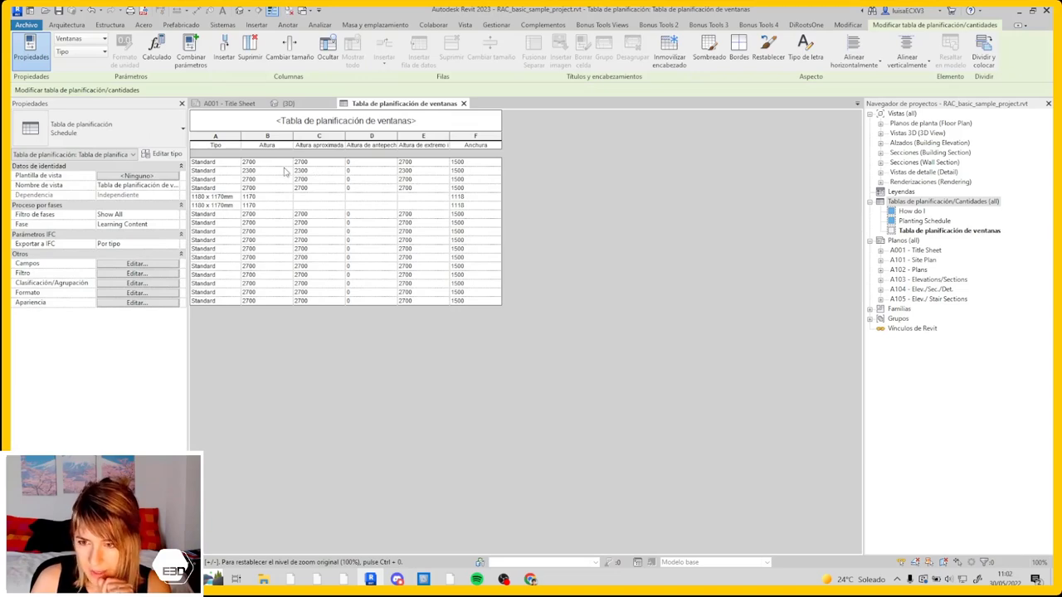
Step: Select the 2300-high window row and highlight it in the 3D model
click(531, 580)
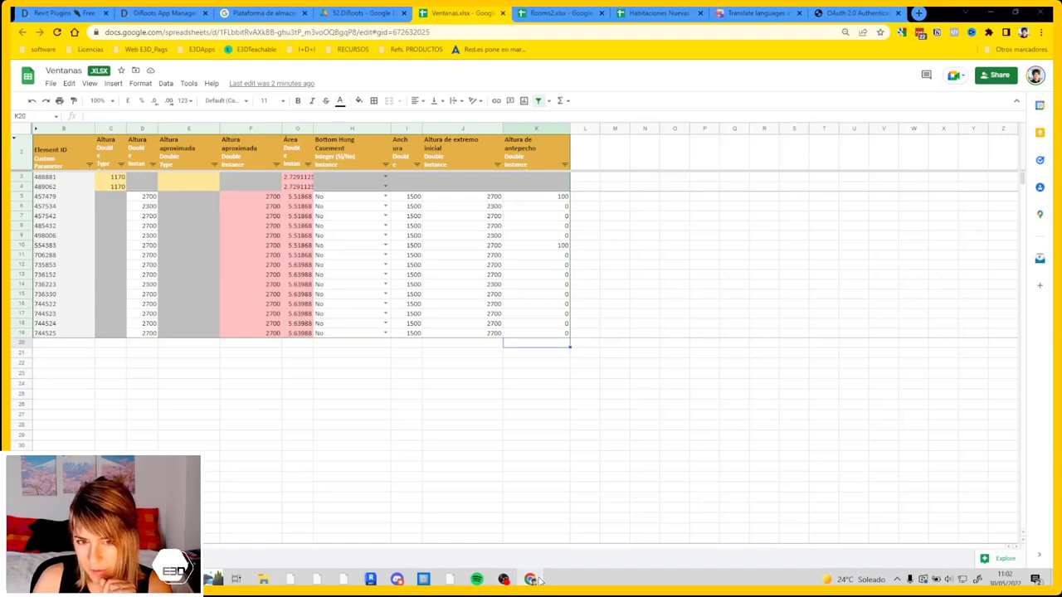
click(535, 580)
click(304, 199)
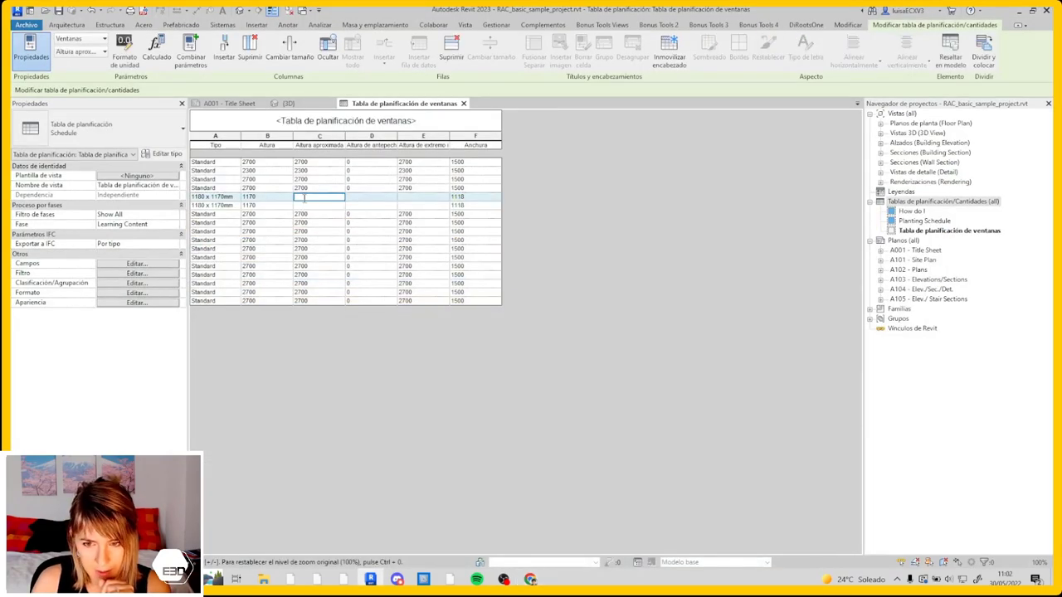
key(Down)
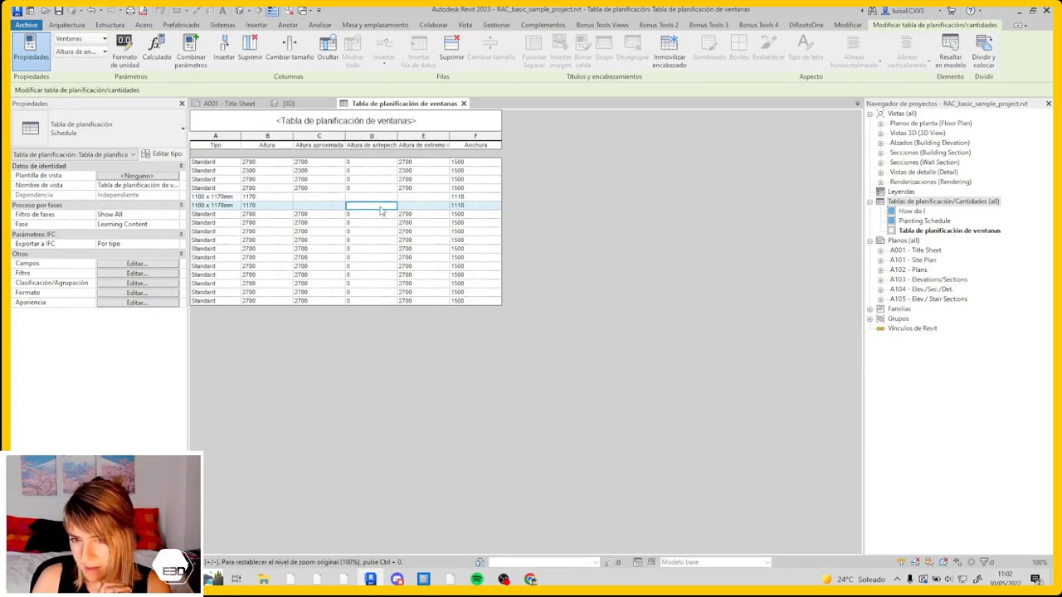
click(318, 172)
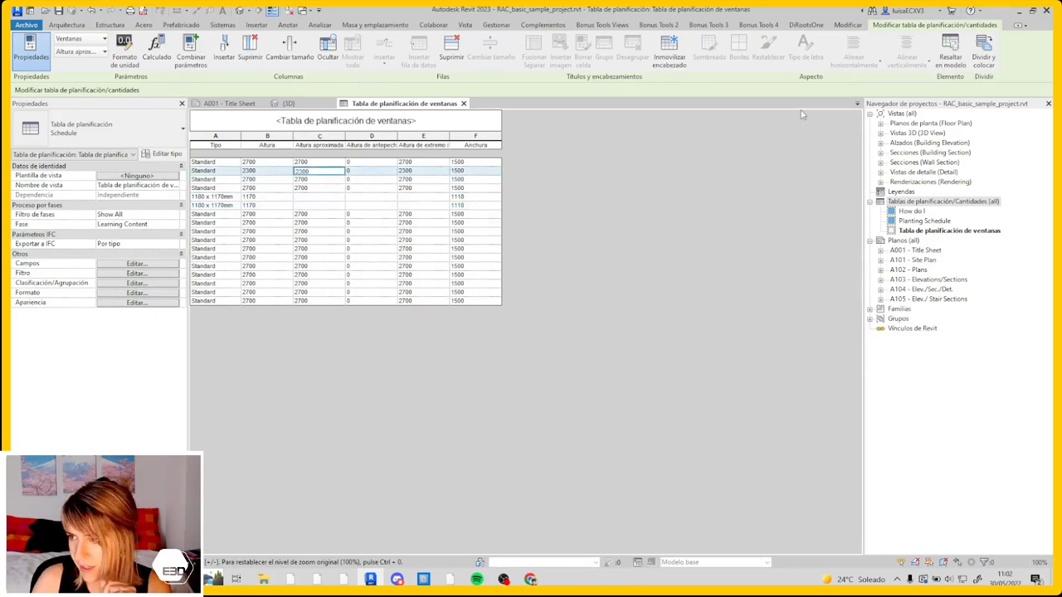
click(951, 63)
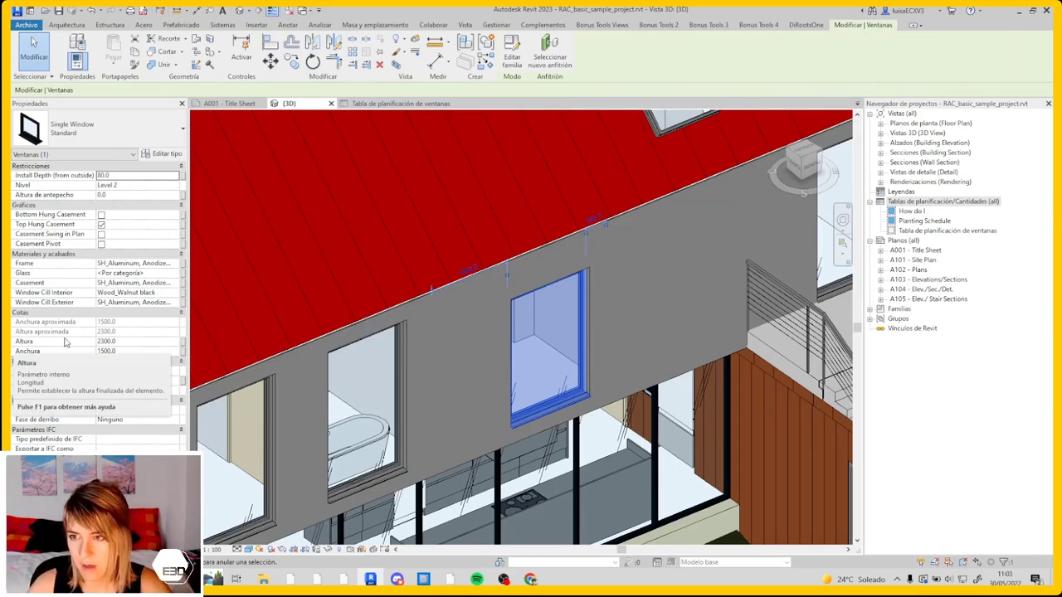
Step: Scroll up to view the six existing sheets A001 to A105 in SheetGen
scroll(42, 58, up, 1)
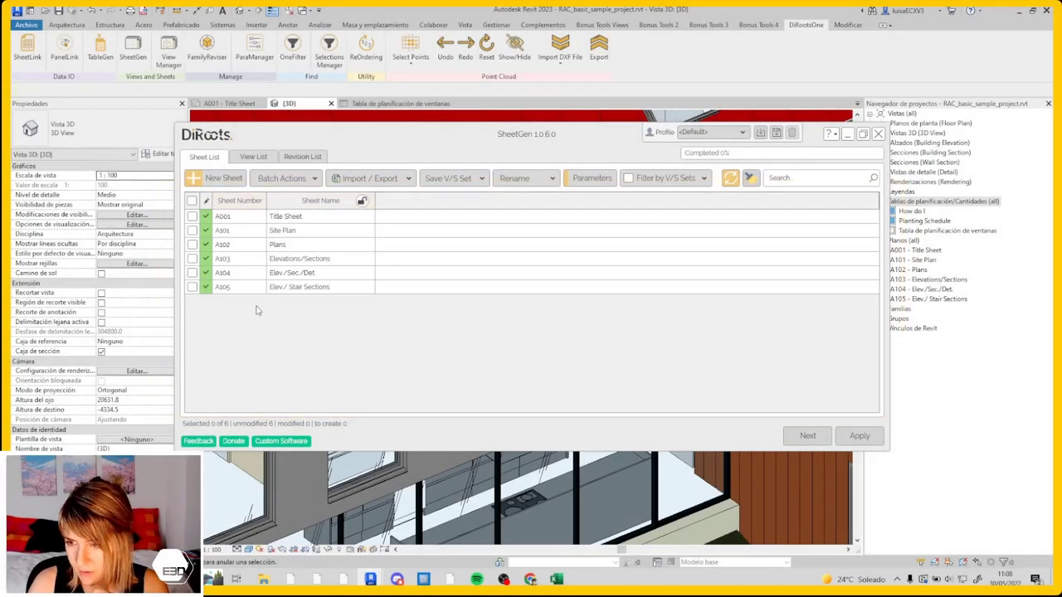
Step: Create 20 new sheets using the A102 Plans sheet as template
click(220, 179)
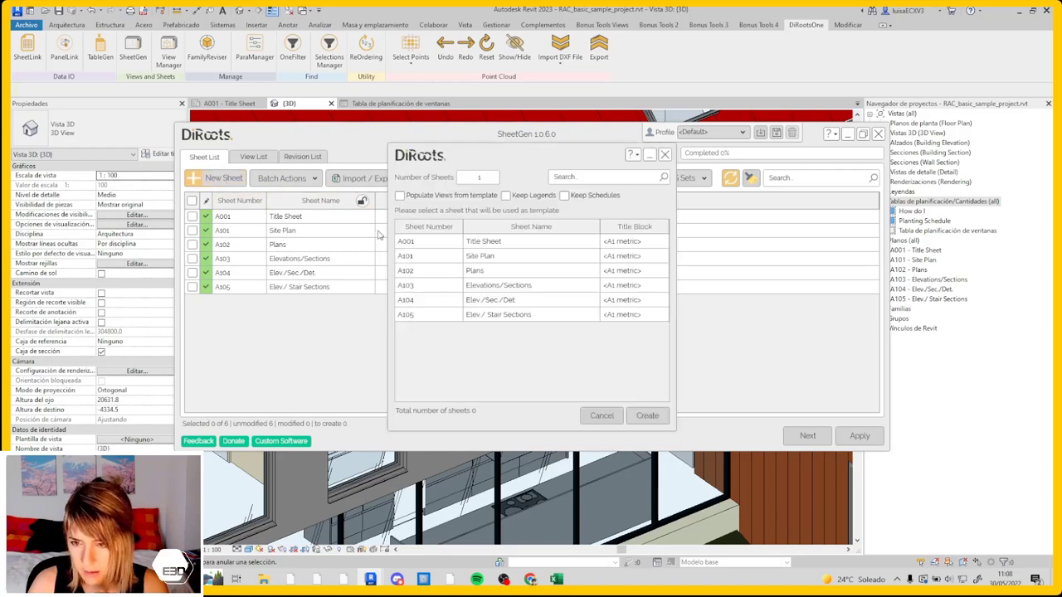
double_click(478, 177)
text(20)
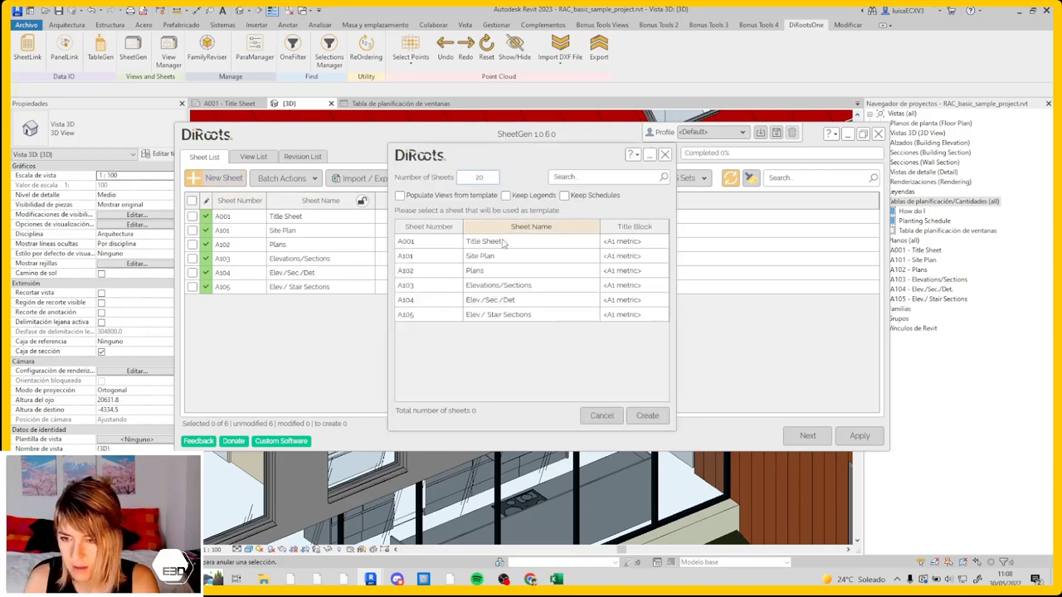
click(454, 276)
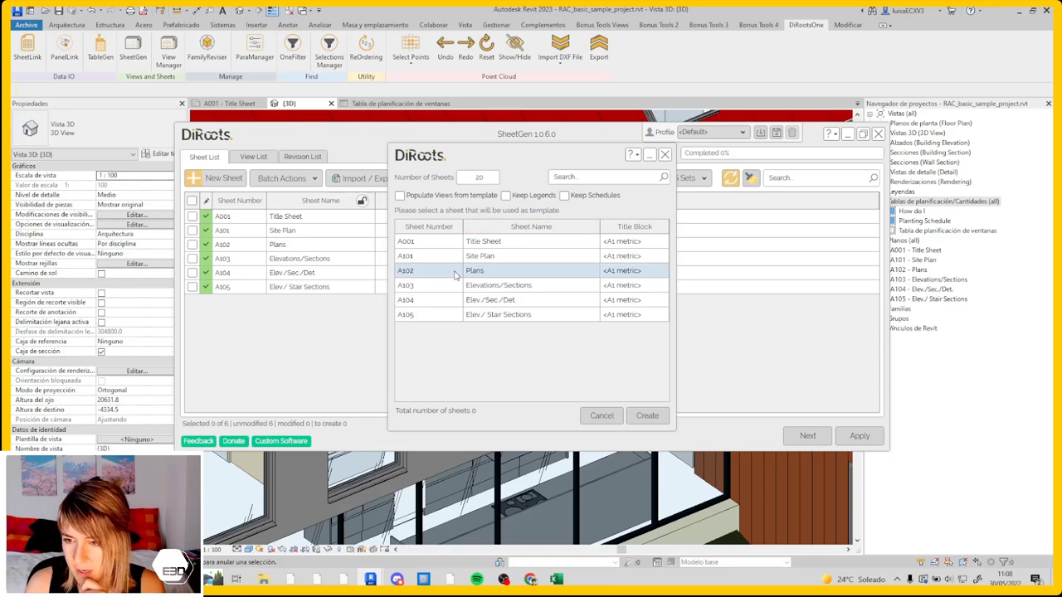
click(646, 416)
Step: Export the sheet list to the RAC_basic_sample_project Sheets.xlsm workbook
click(369, 178)
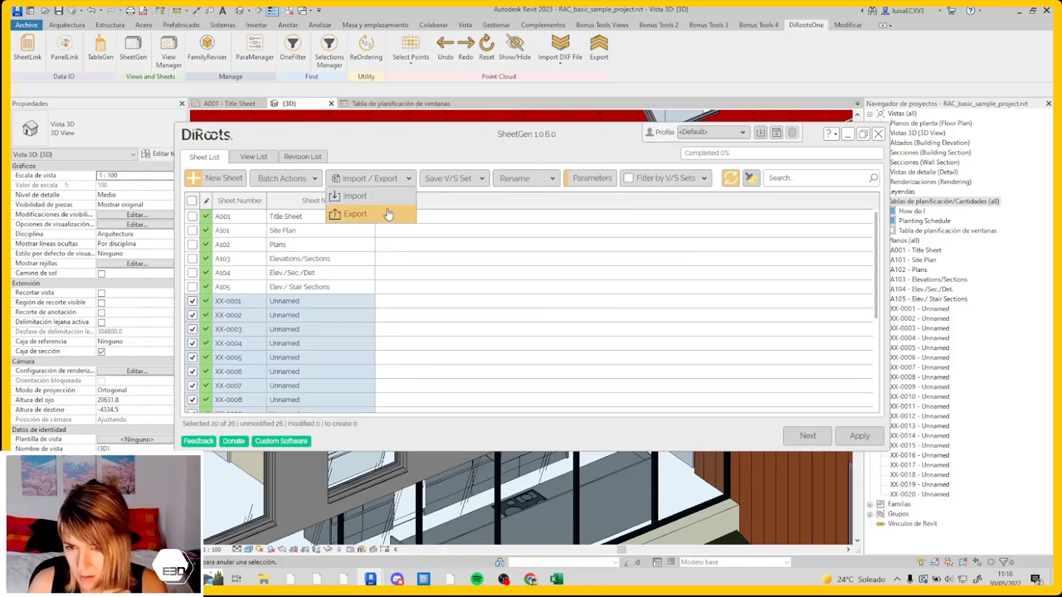
click(386, 216)
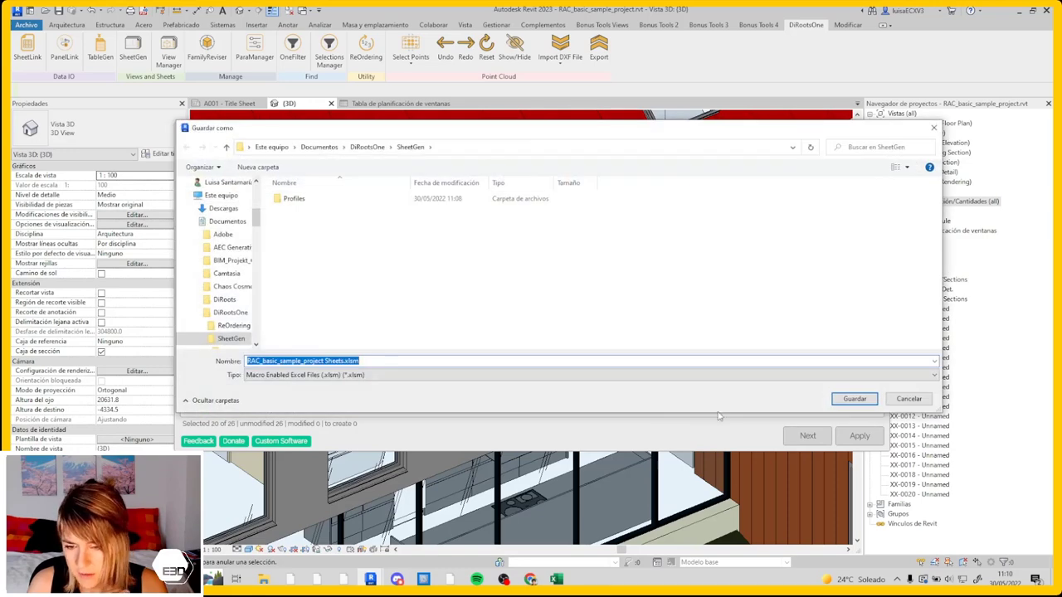
click(848, 399)
click(586, 309)
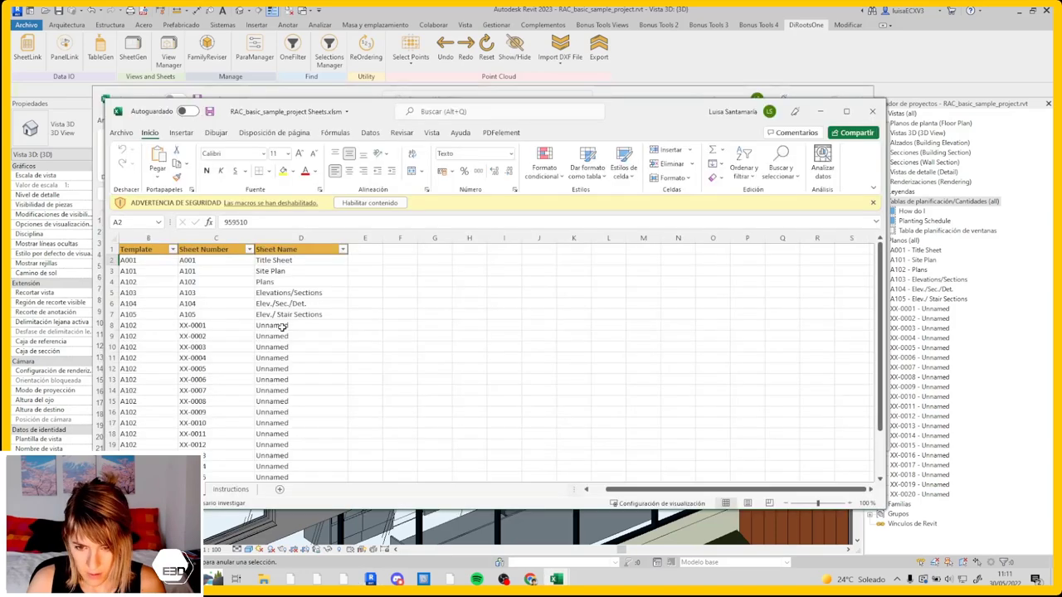
Step: Type Plano in D8 and fill numbered Plano names down column D
click(280, 326)
text(Plano)
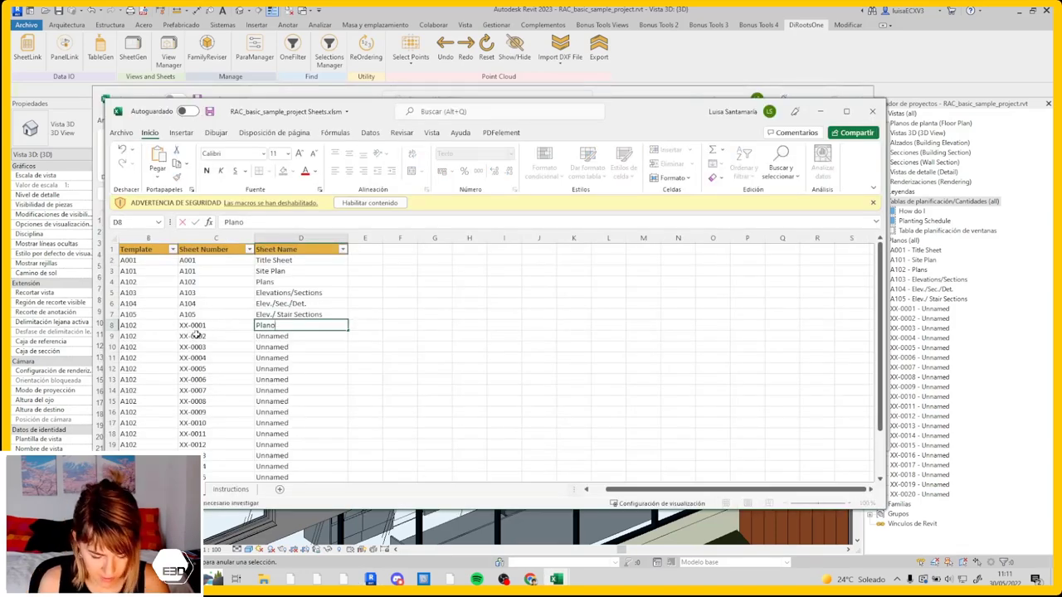
drag(348, 330, 317, 455)
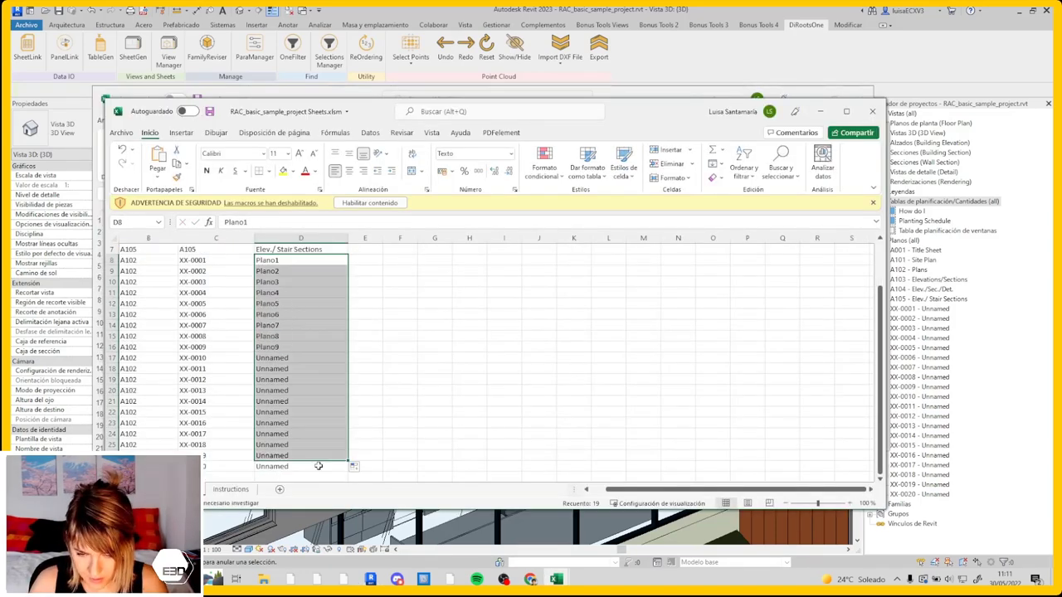
key(alt+Tab)
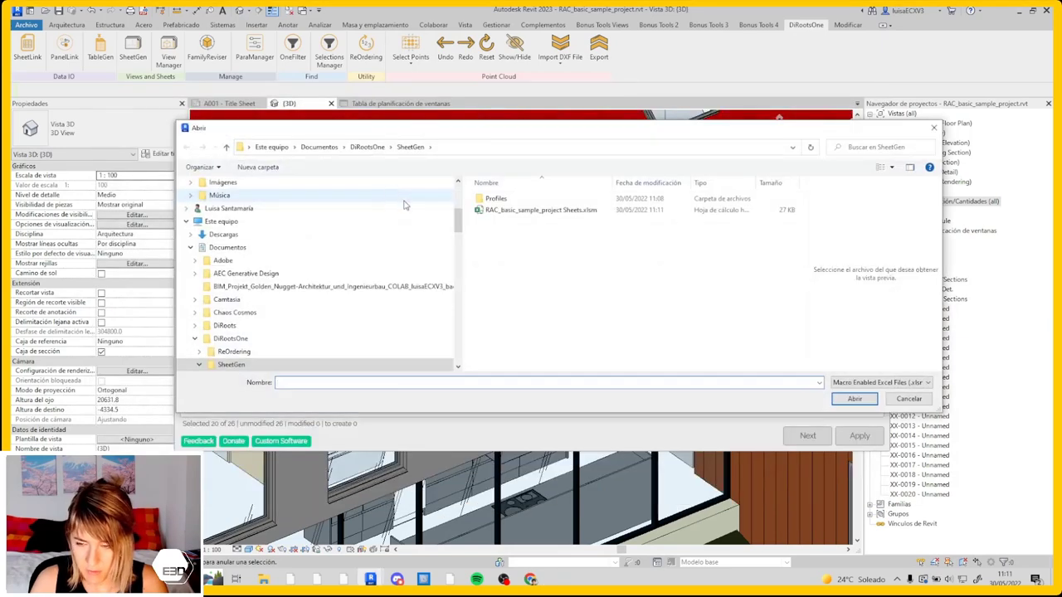
Step: Import the Plano names from RAC_basic_sample_project Sheets.xlsm and apply them to sheets XX-0001–XX-0020
click(510, 212)
click(855, 402)
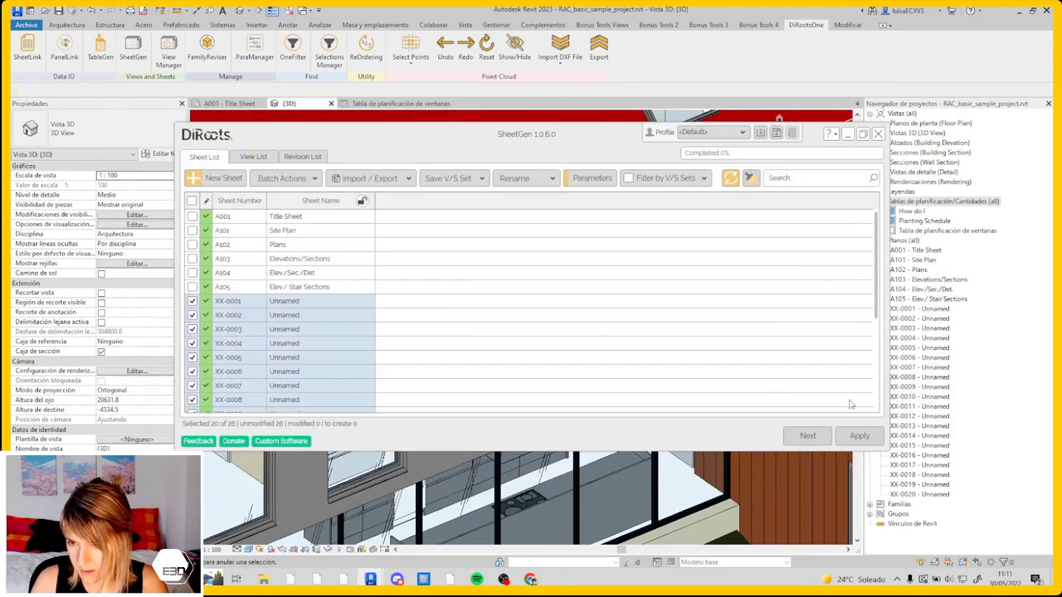
click(859, 436)
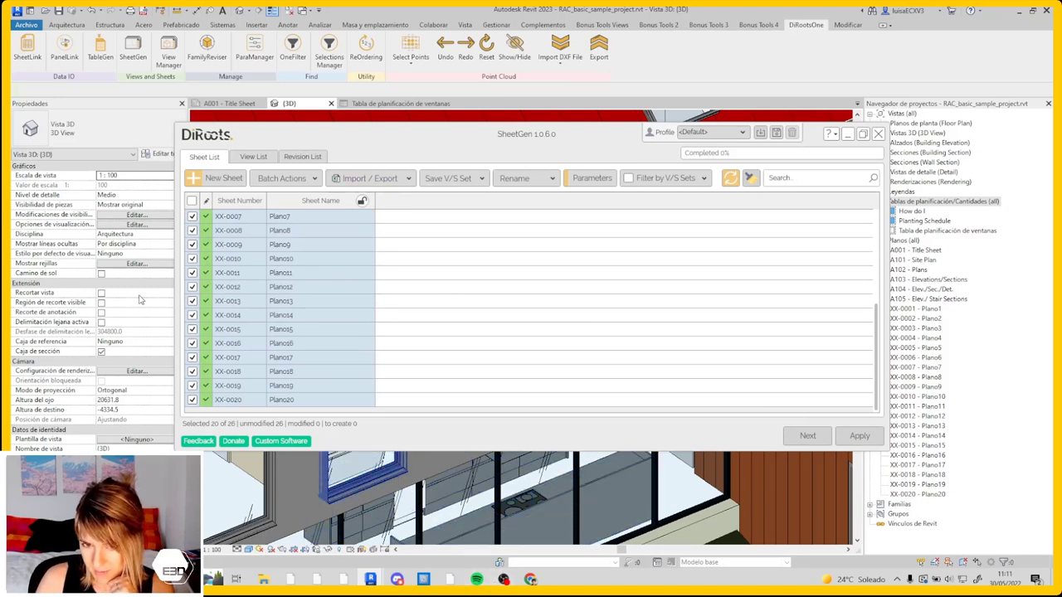
scroll(530, 307, up, 4)
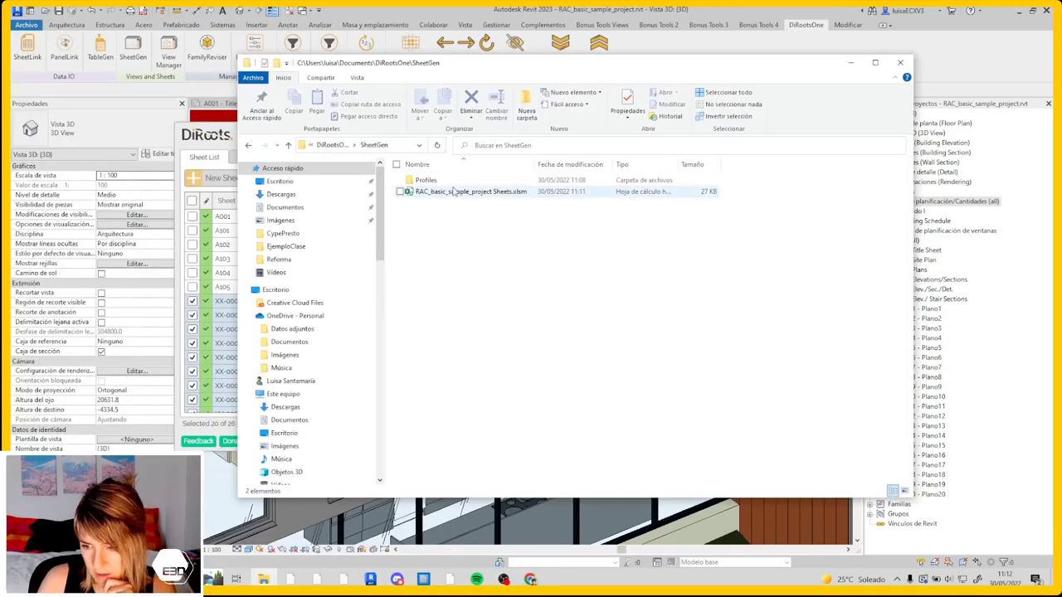
Step: Renumber the Plano1–Plano20 sheets A106 to A125 in the exported workbook and return to SheetGen
click(454, 193)
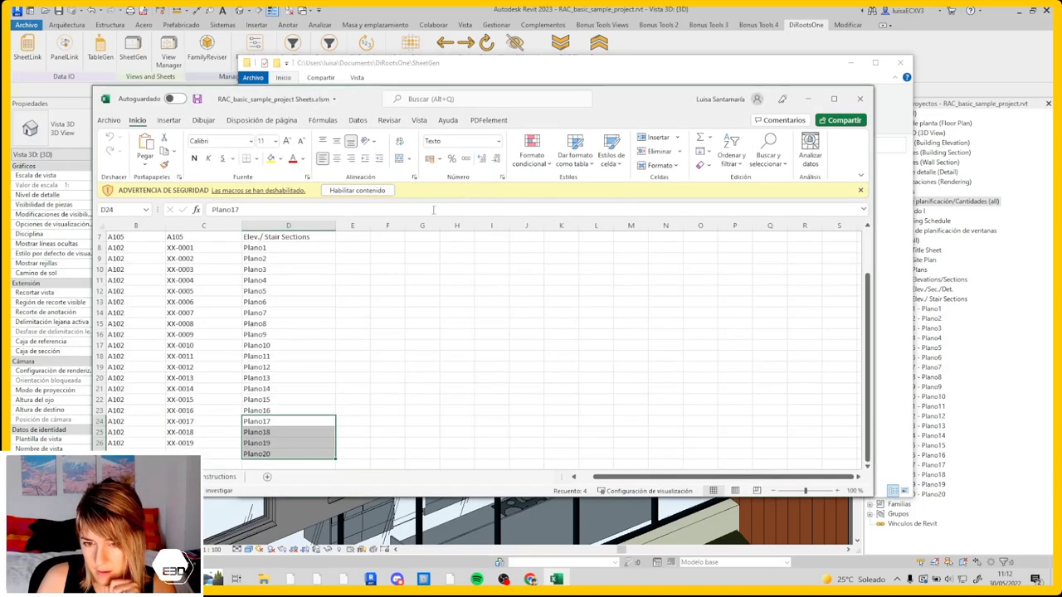
click(280, 250)
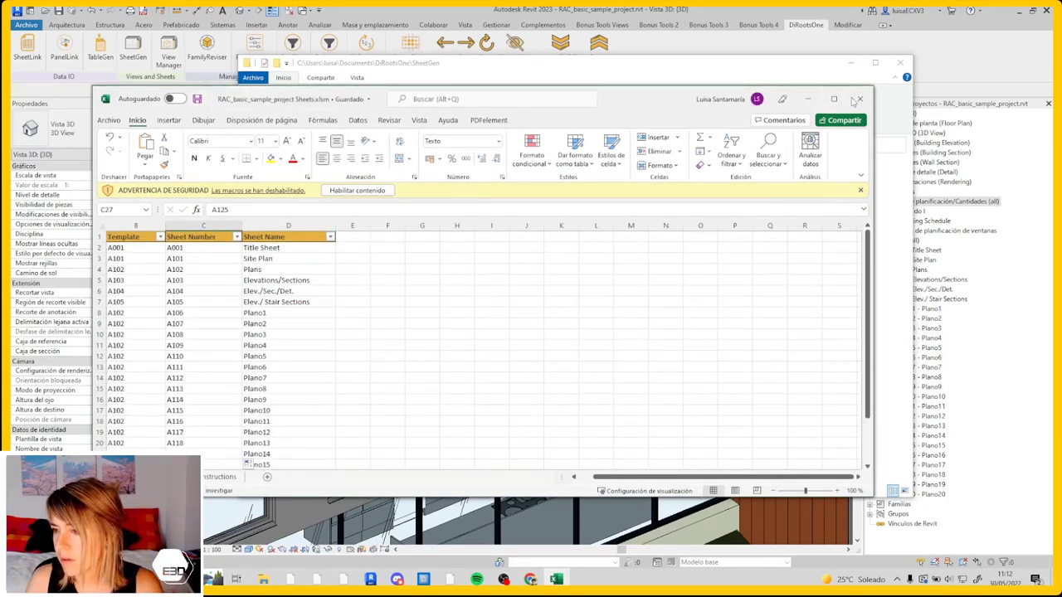
click(860, 98)
click(214, 137)
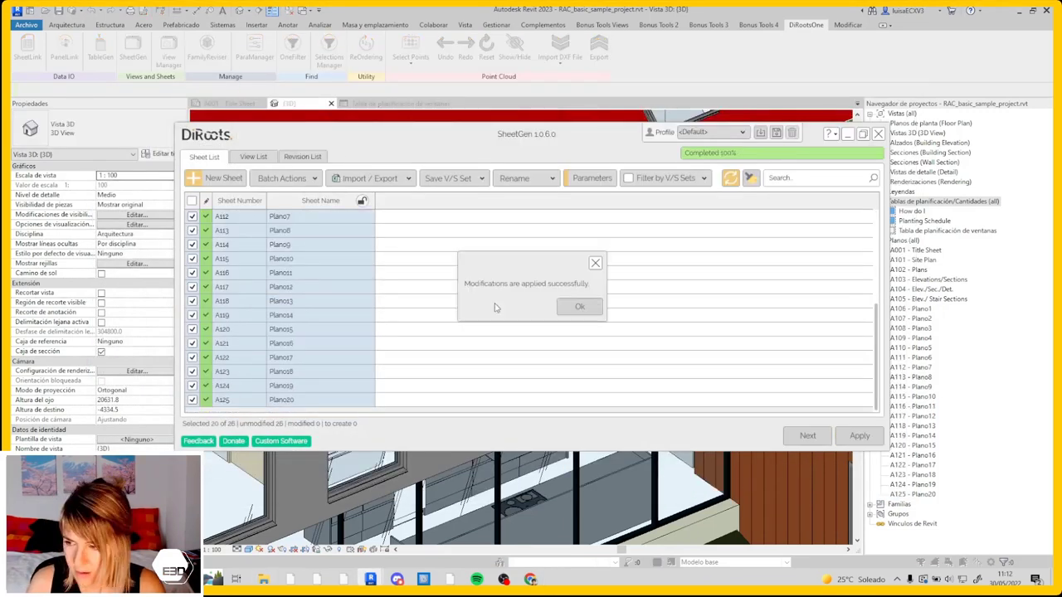
Step: Replace 'Plano' with 'SheetNumber' in the sheet names of A106–A125 and apply
click(579, 306)
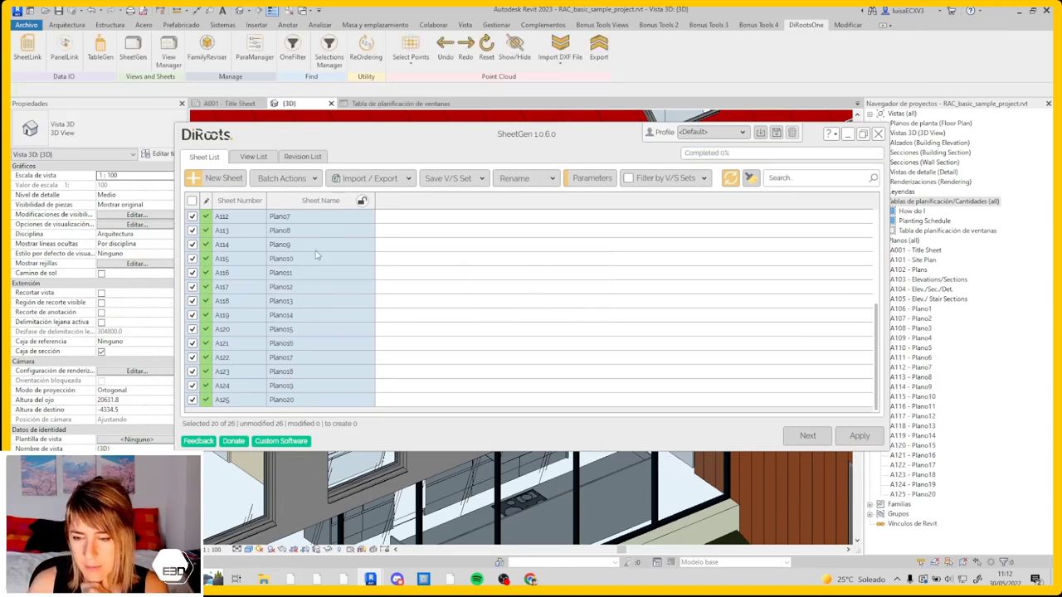
scroll(336, 238, up, 4)
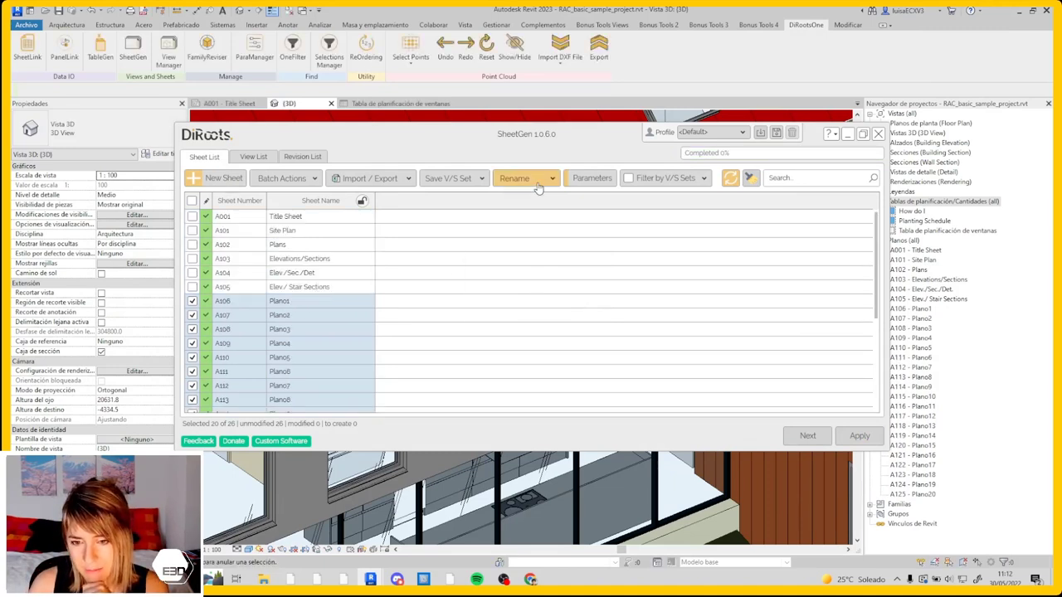
click(514, 179)
click(517, 294)
text(Plano)
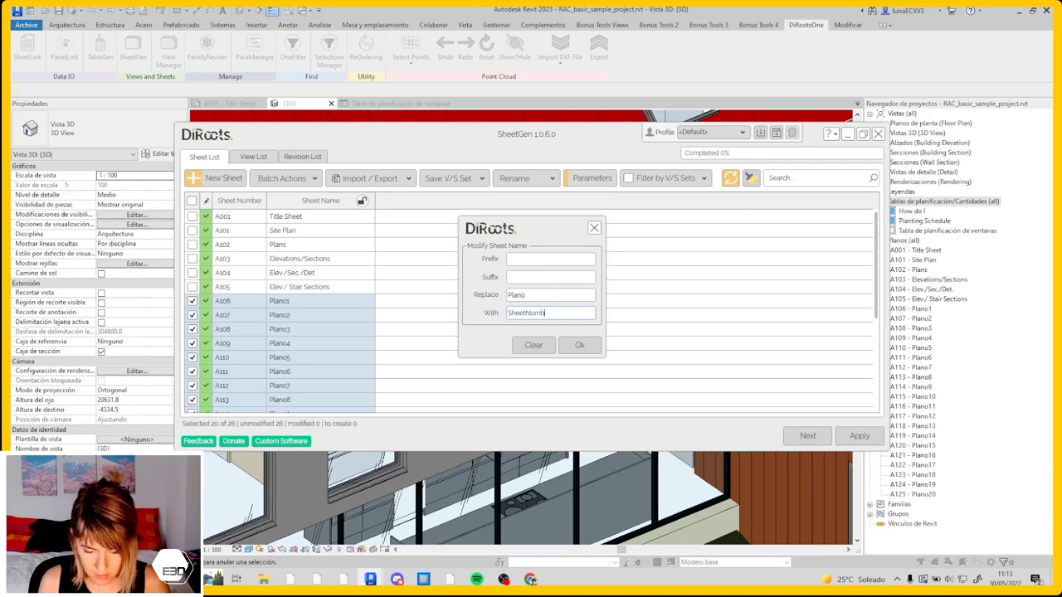
click(580, 345)
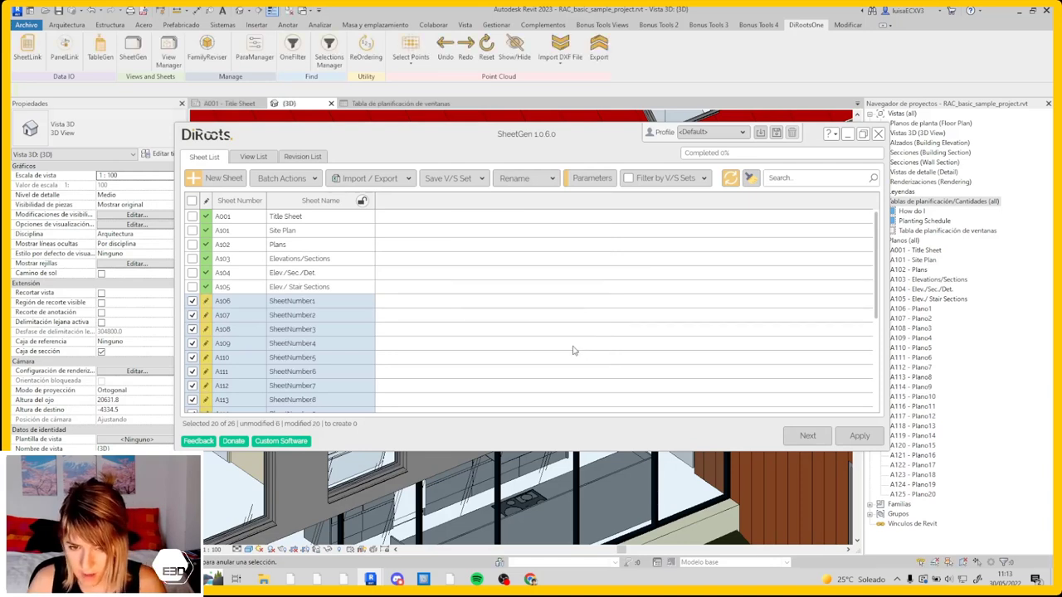
scroll(350, 348, down, 4)
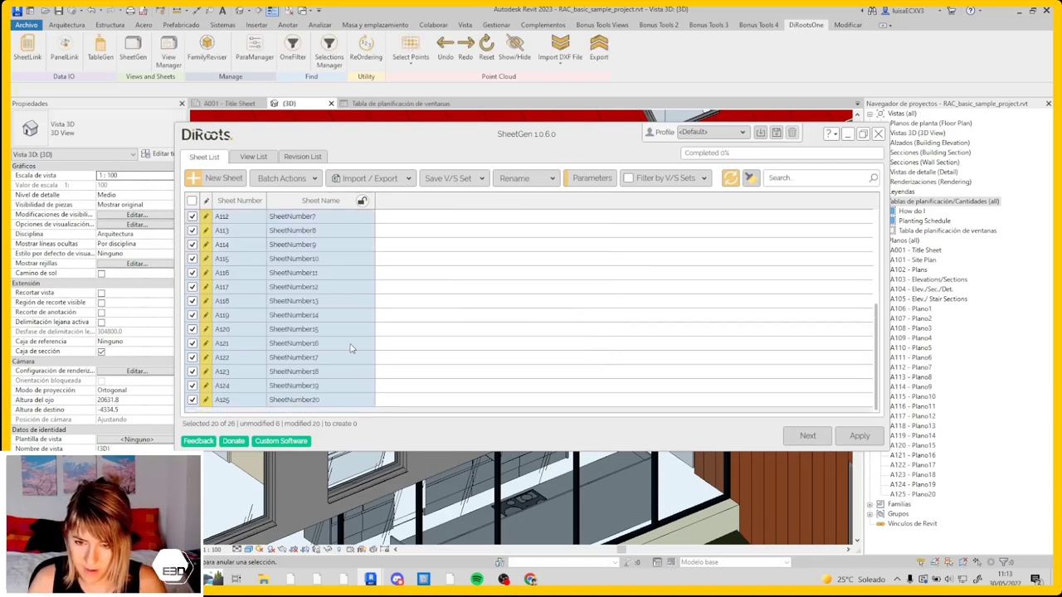
click(854, 436)
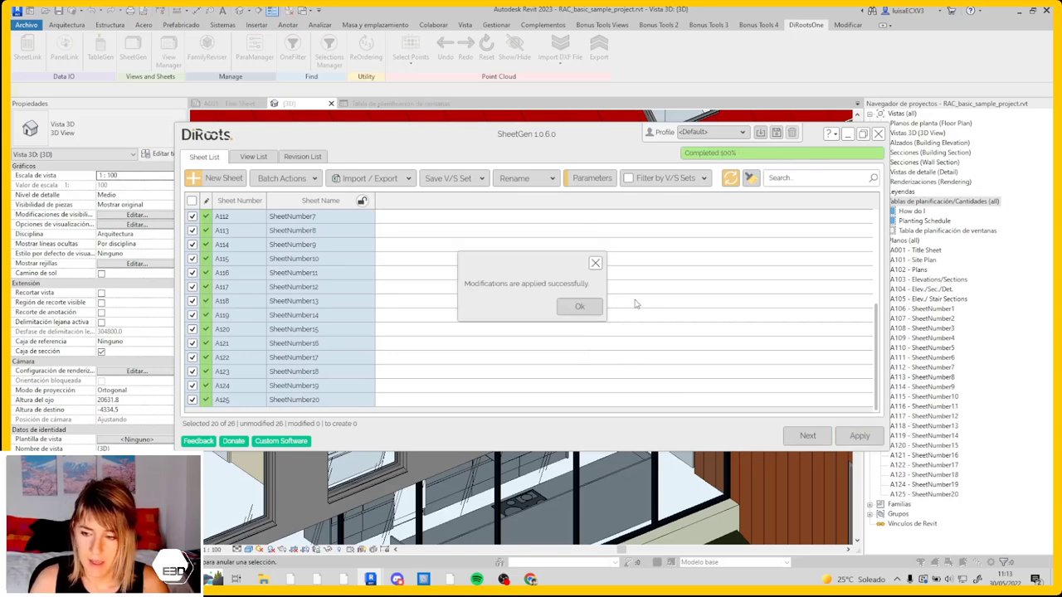
click(580, 306)
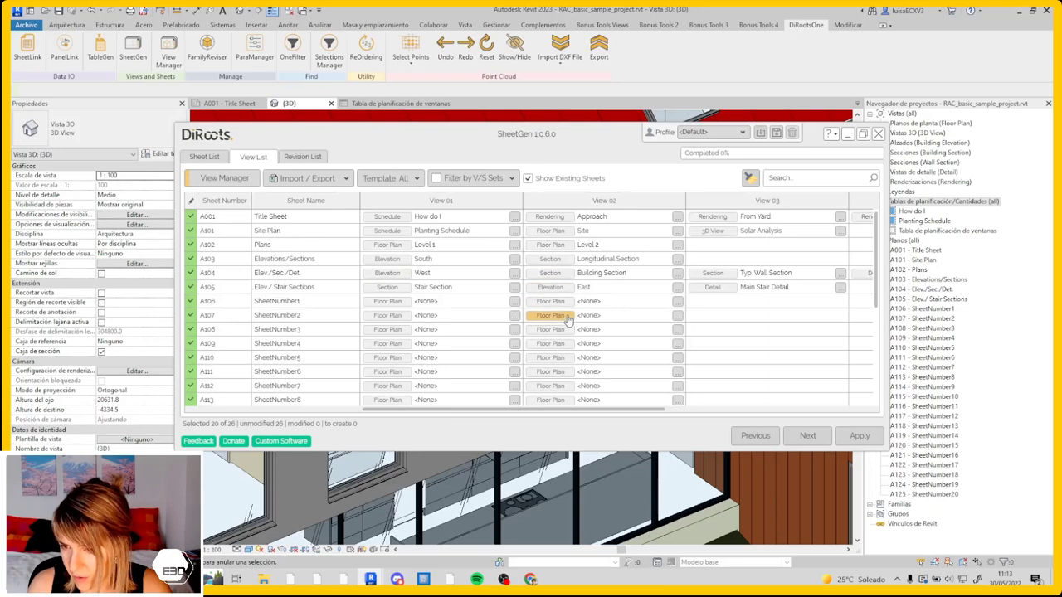
Step: Assign the Level 1 floor plan as View 01 on sheet A106
click(387, 300)
double_click(431, 232)
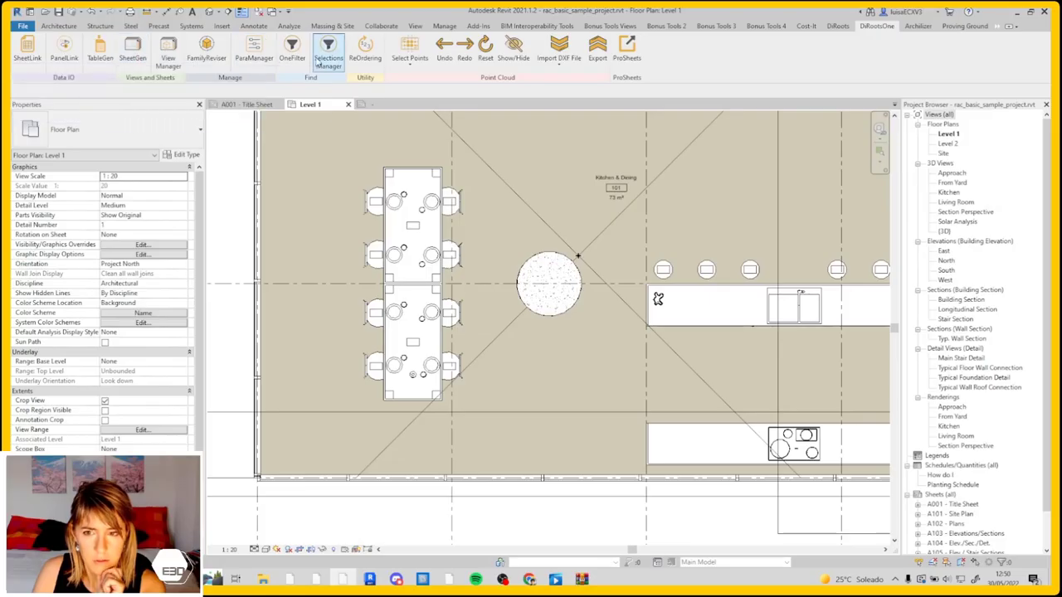
Step: In ReOrdering, target the Mark of all types in the active view with prefix A, using Crossing
click(372, 62)
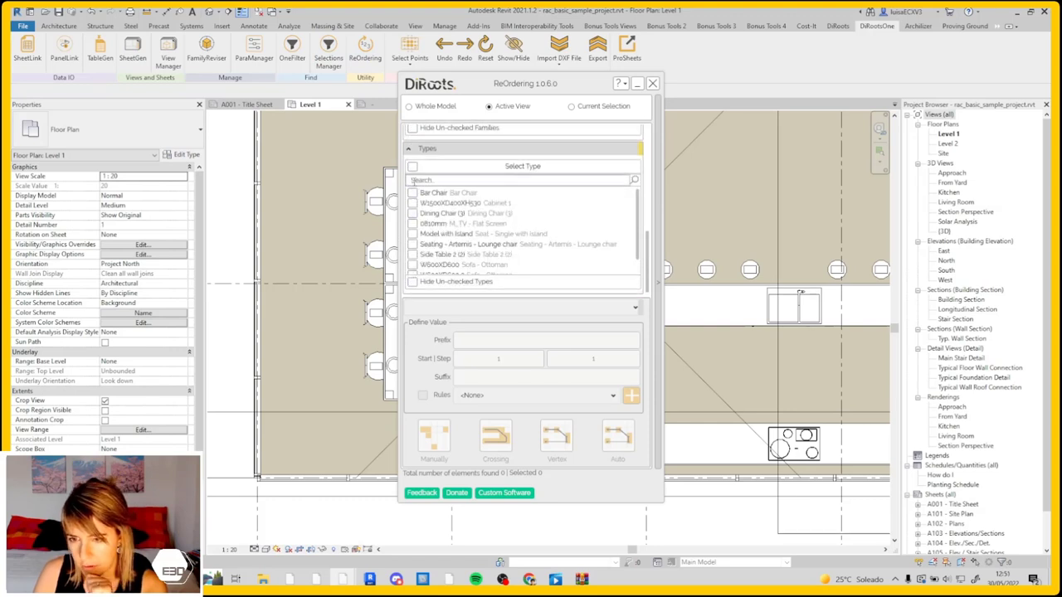
click(412, 168)
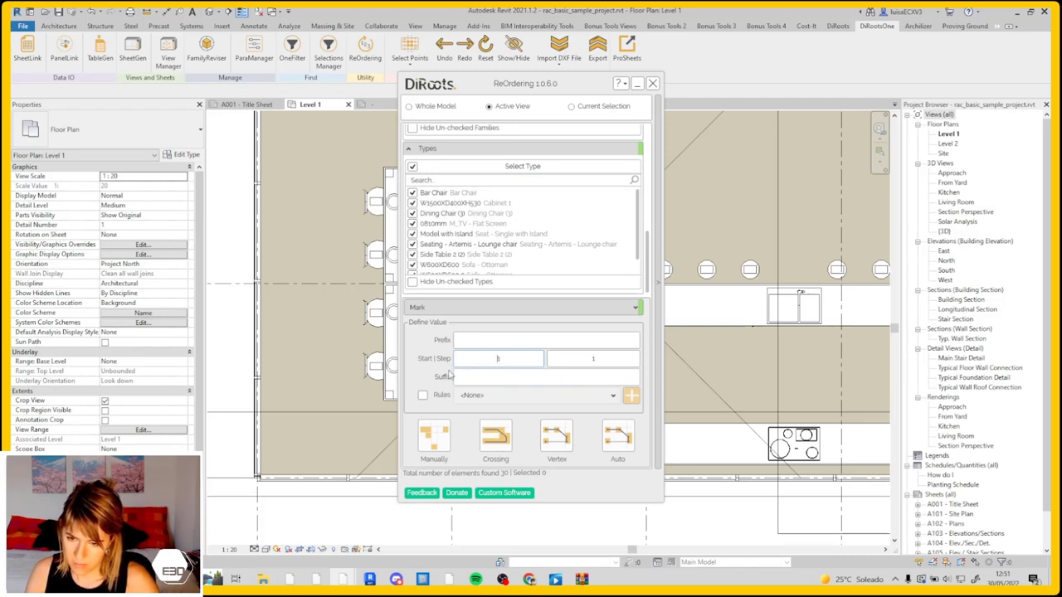
scroll(498, 241, down, 1)
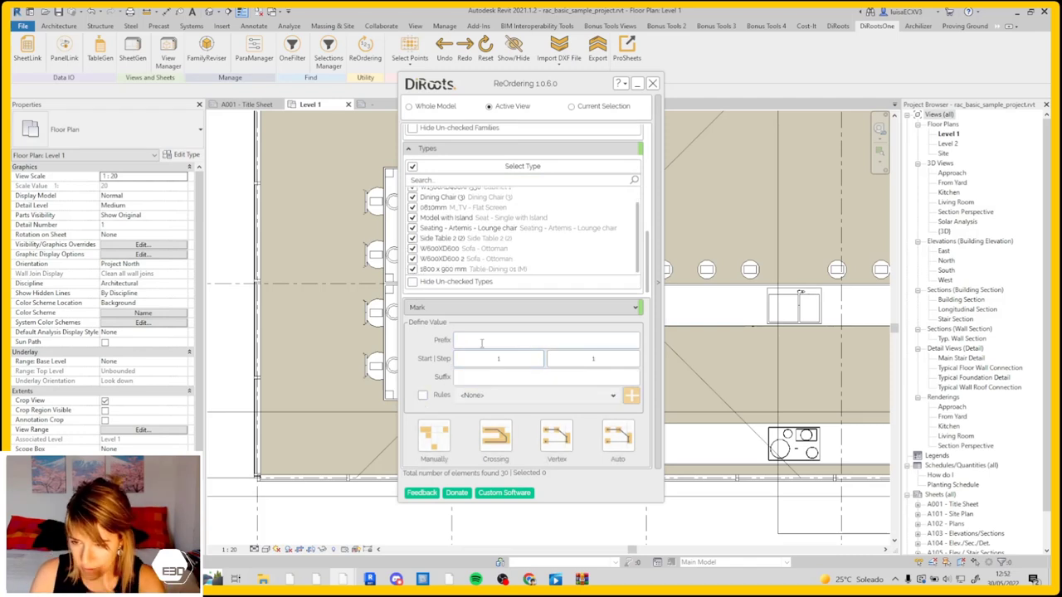
click(481, 342)
text(A)
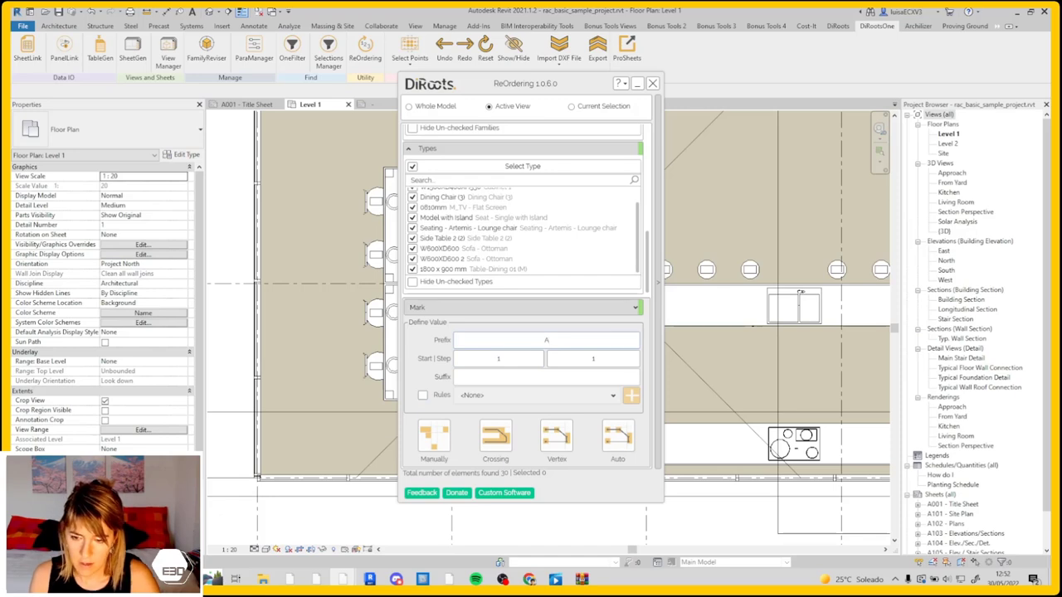
click(494, 438)
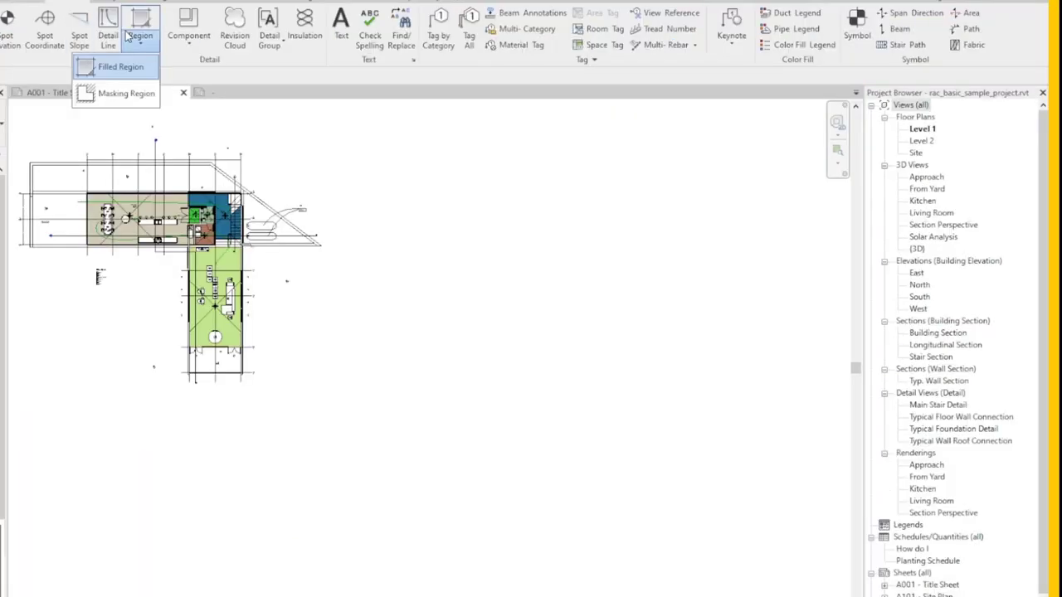
Step: Start a detail line across the Level 1 plan, then cancel it
click(110, 34)
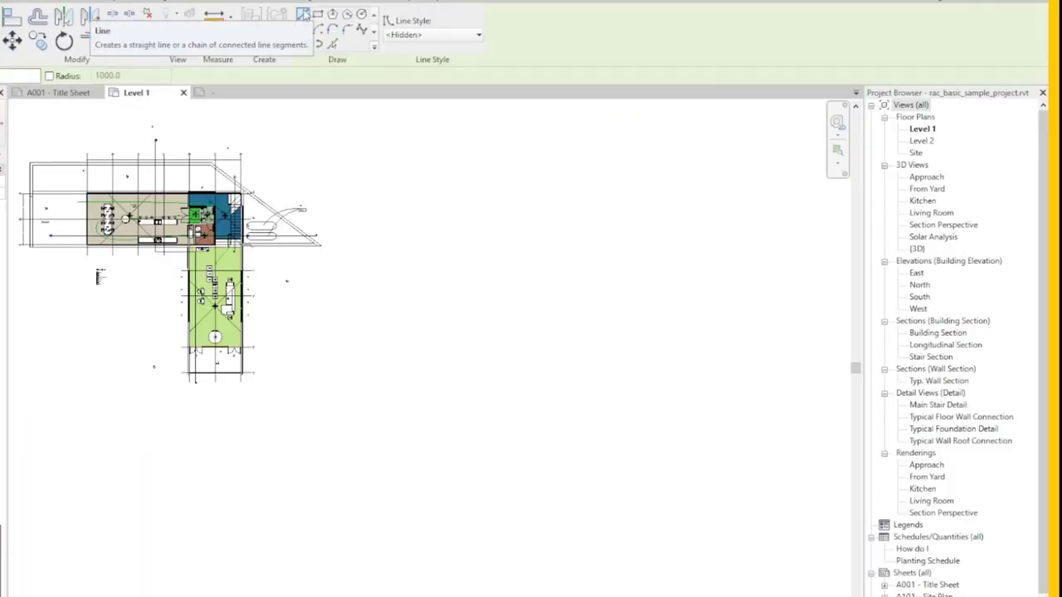
click(24, 107)
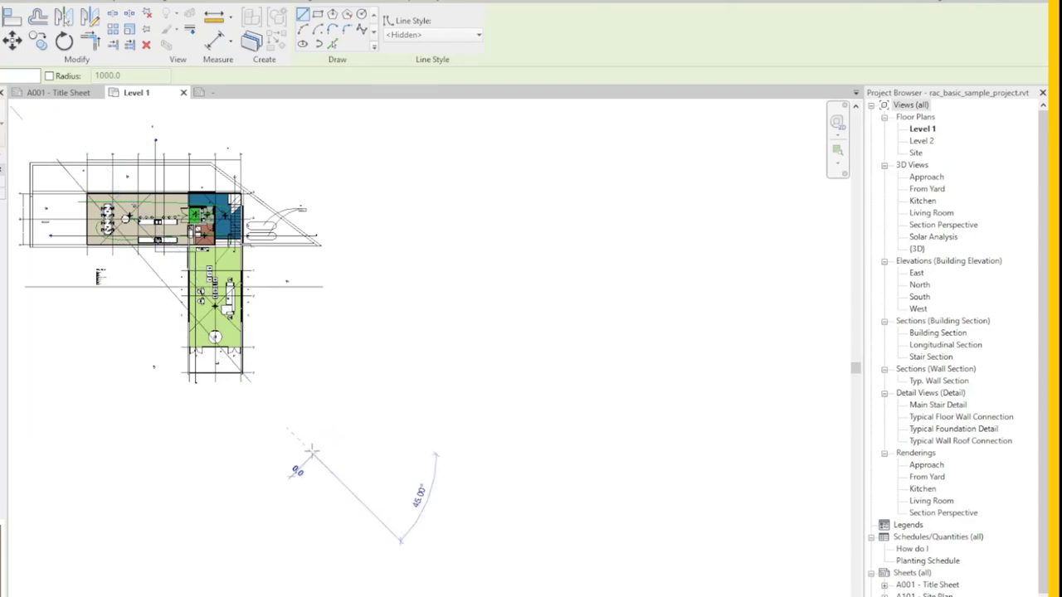
key(Escape)
key(Escape)
scroll(207, 299, down, 2)
scroll(206, 308, up, 3)
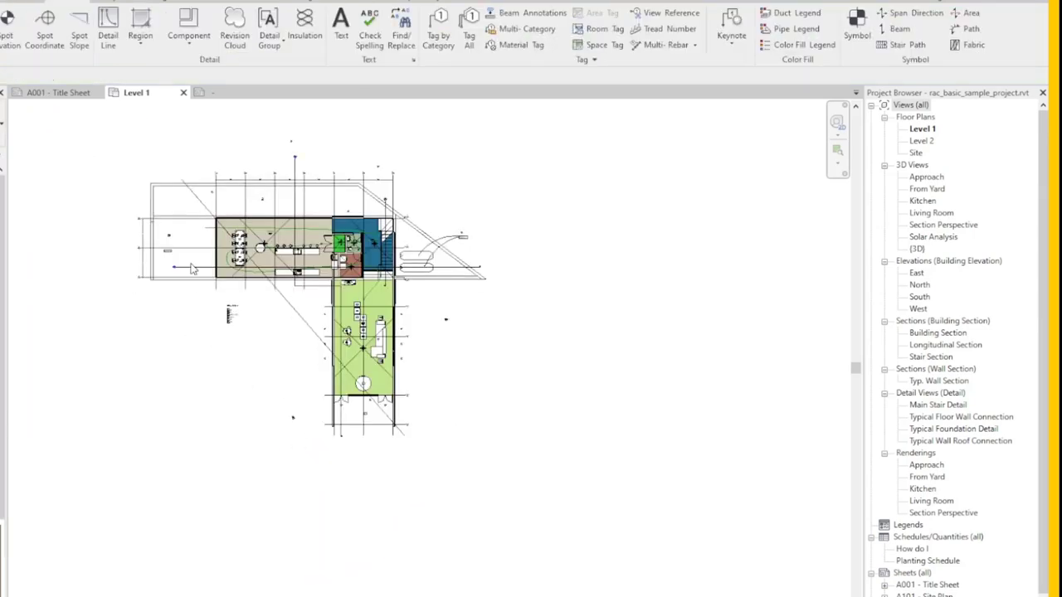
scroll(249, 29, down, 5)
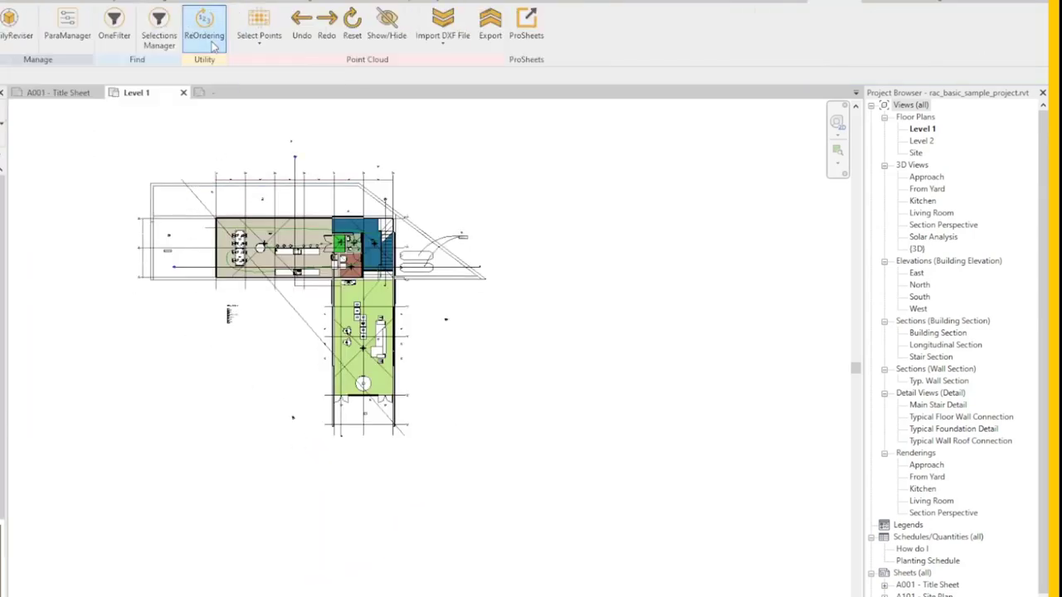
Step: Renumber the furniture Mark values along a crossing line in ReOrdering, then close the tool
click(213, 48)
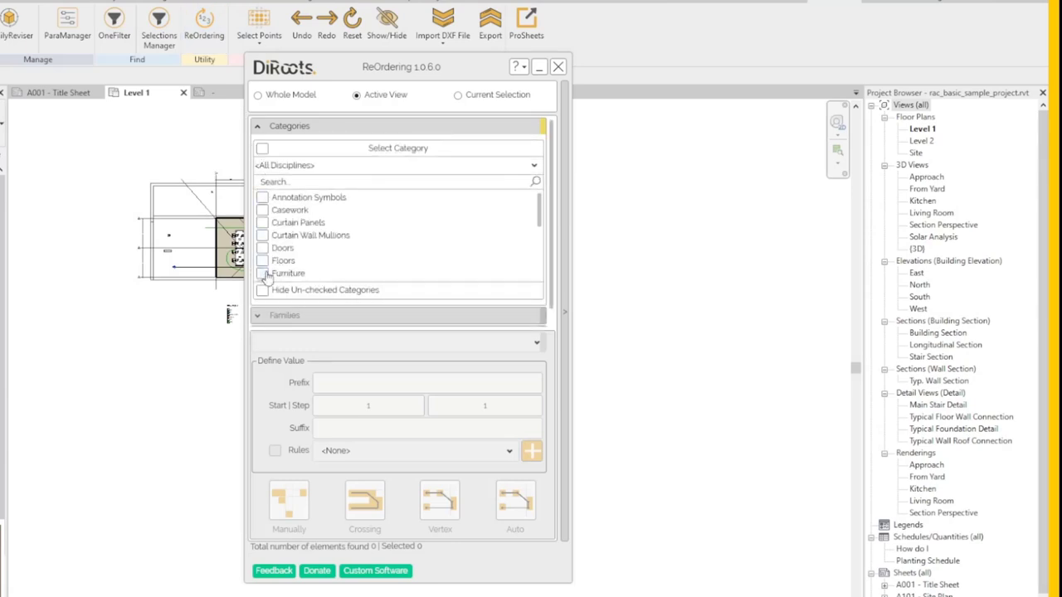
click(361, 502)
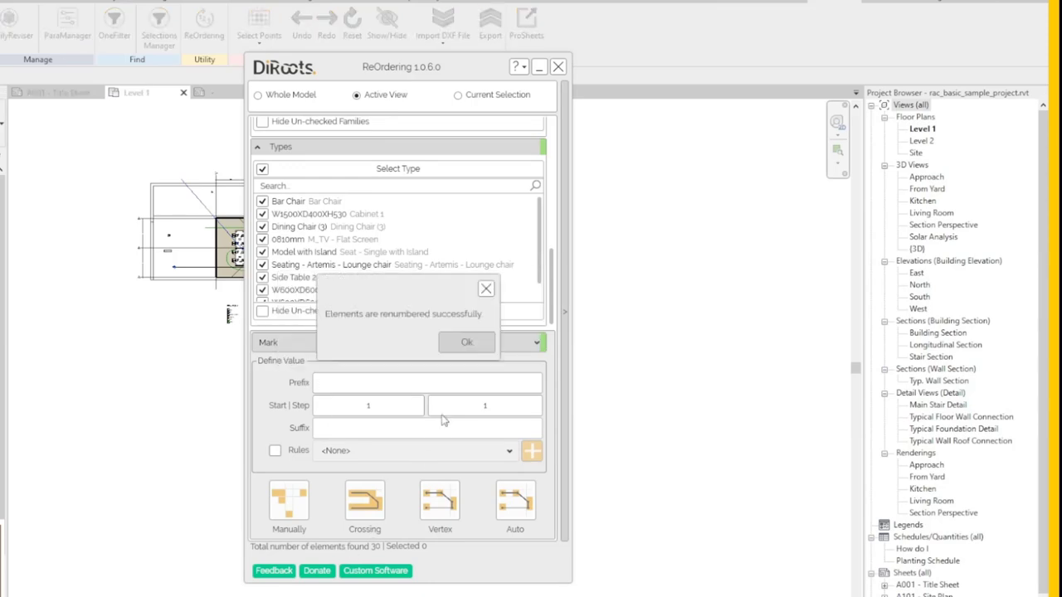
click(467, 342)
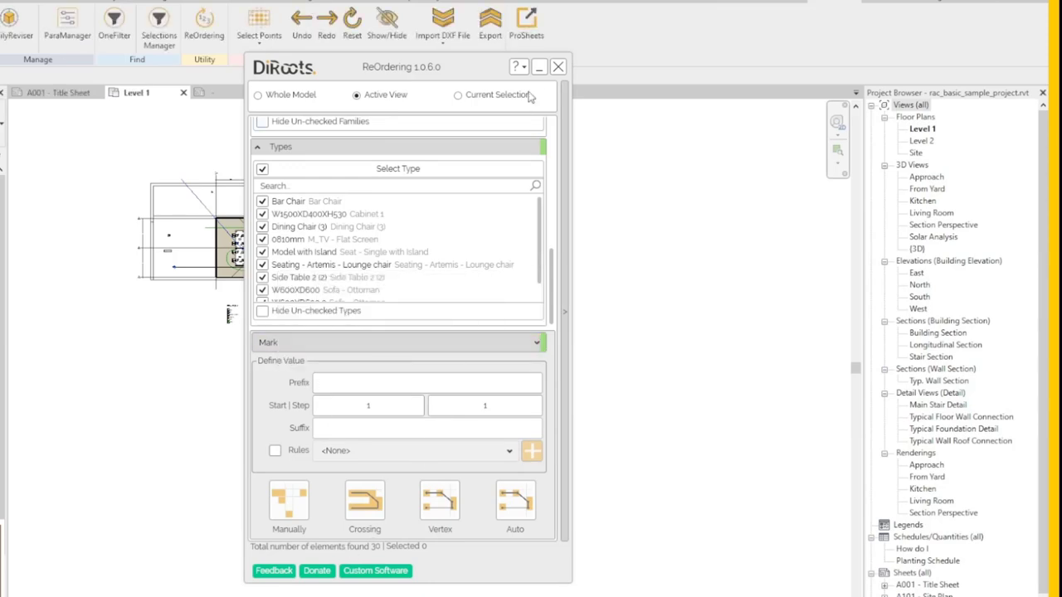
click(557, 67)
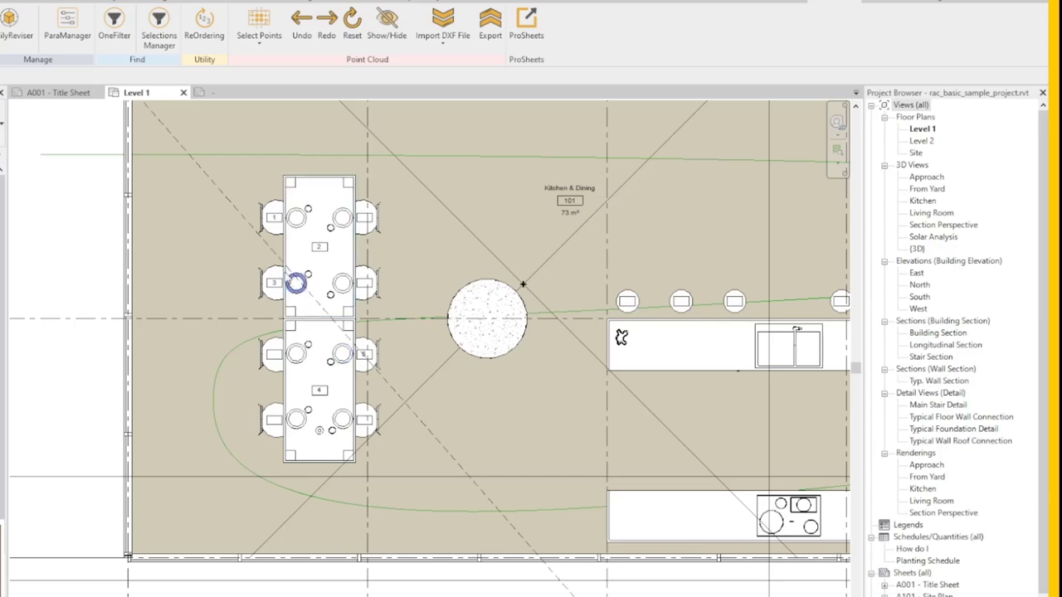
scroll(496, 471, down, 2)
scroll(495, 471, down, 3)
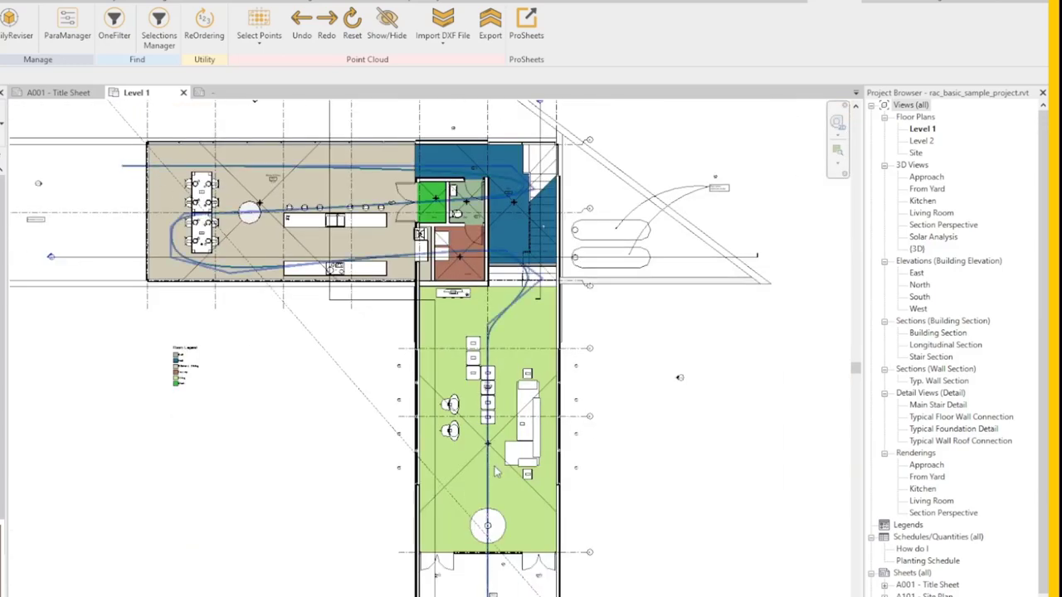
scroll(496, 471, up, 2)
scroll(510, 506, up, 2)
scroll(521, 547, down, 2)
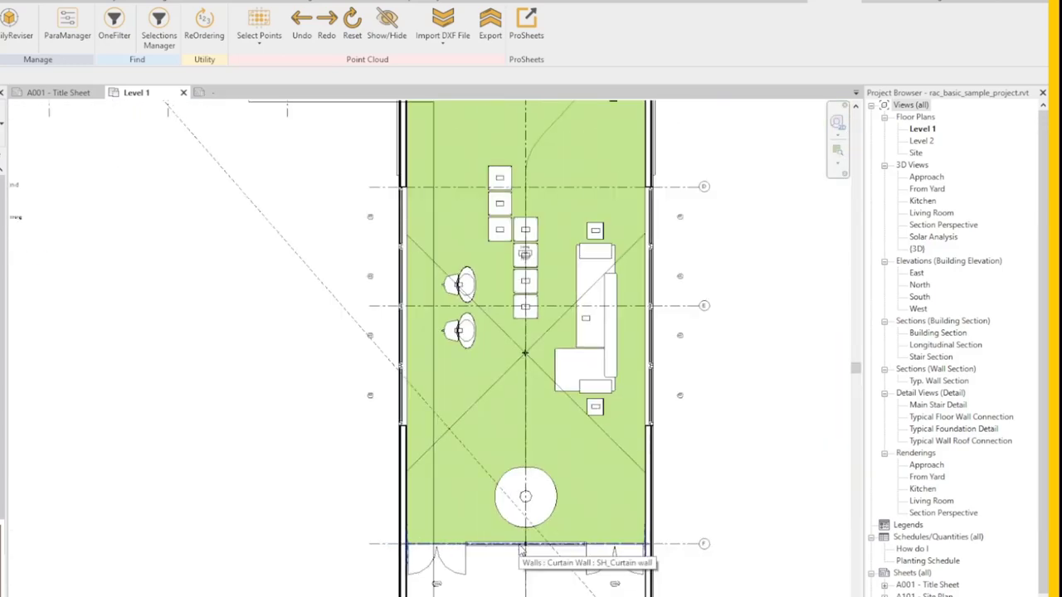
scroll(409, 232, up, 2)
scroll(406, 334, down, 4)
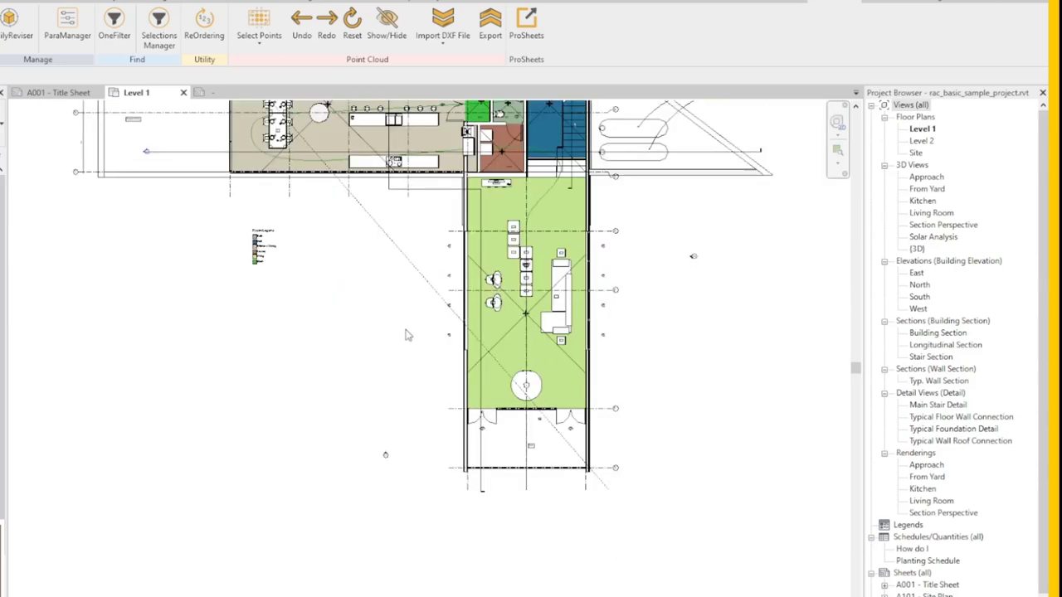
scroll(350, 336, down, 3)
scroll(305, 288, up, 2)
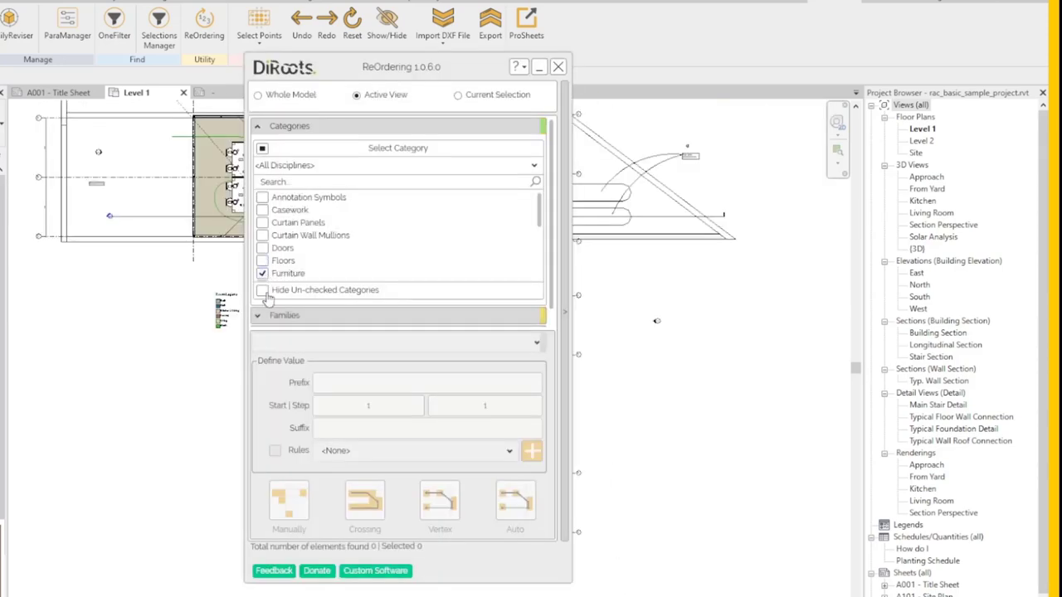
Step: Include all furniture families and types (30 elements) for Mark numbering and begin manual picking
click(267, 316)
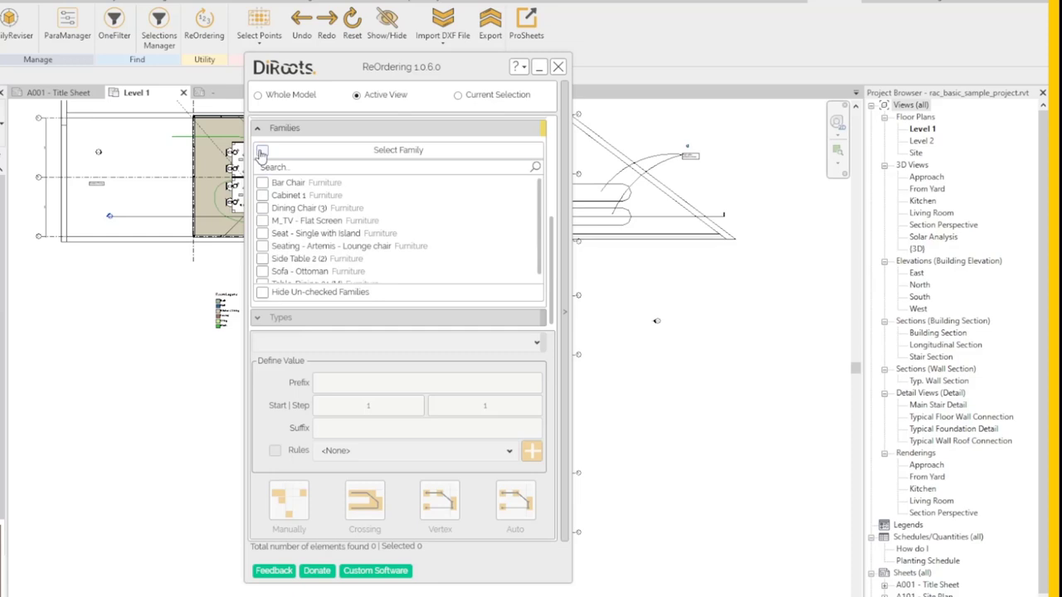
scroll(280, 248, down, 1)
click(270, 320)
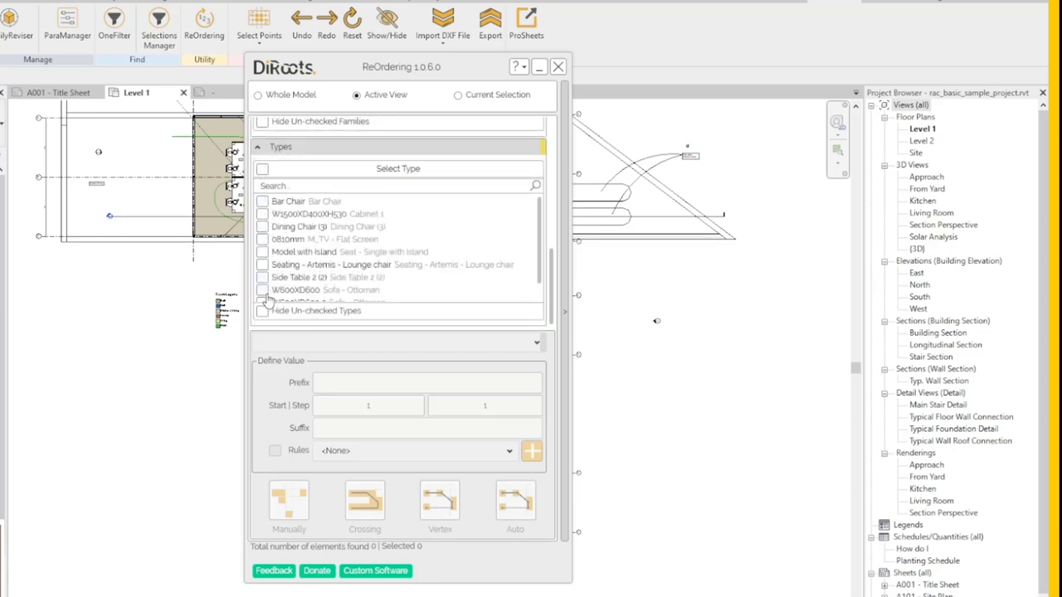
click(262, 170)
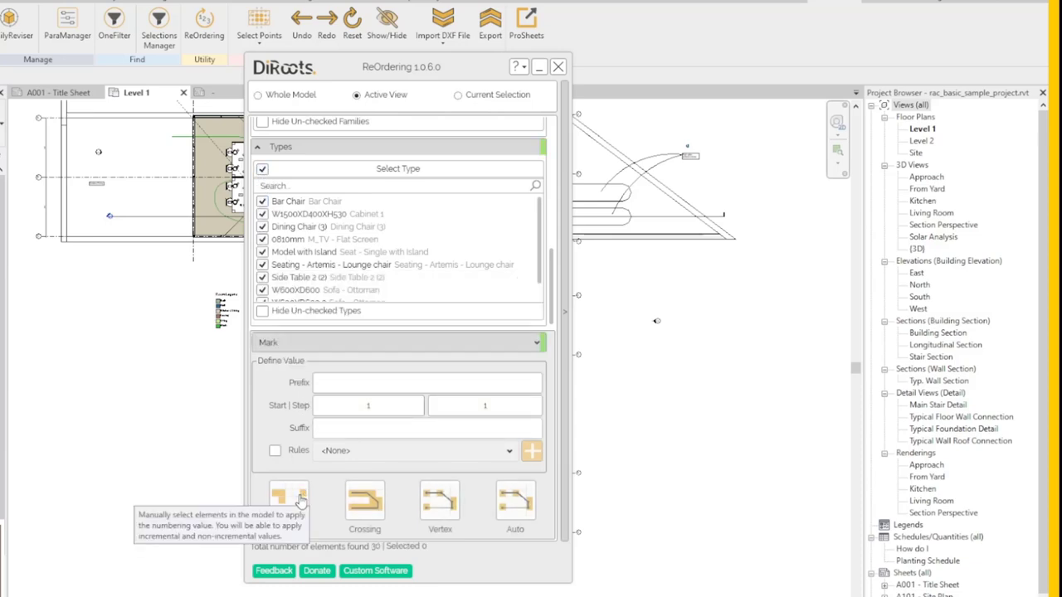
click(301, 499)
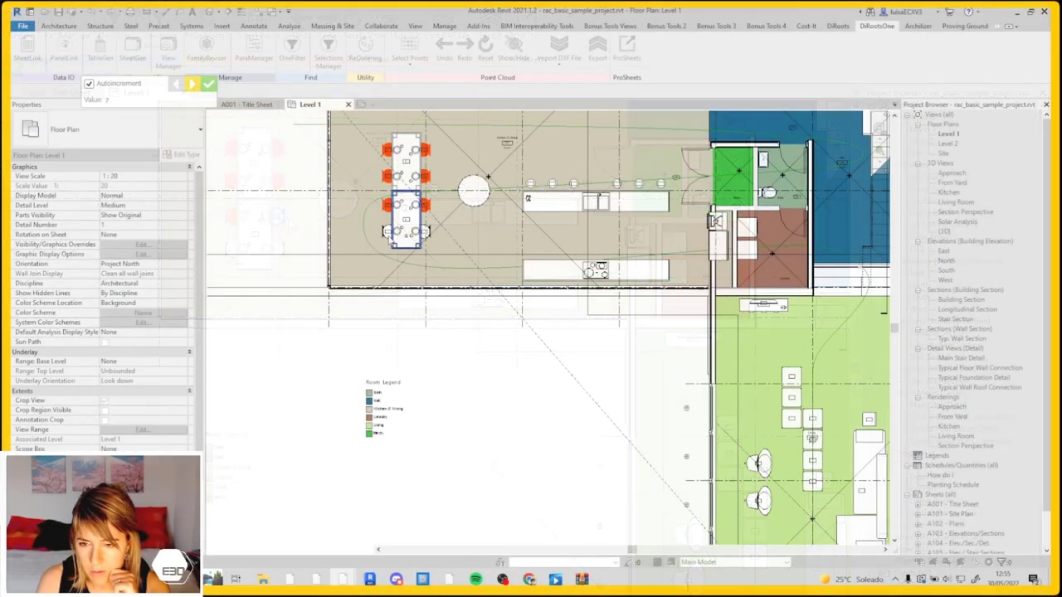
Step: Number the dining table and chairs, then the four bar stools in sequence
click(411, 224)
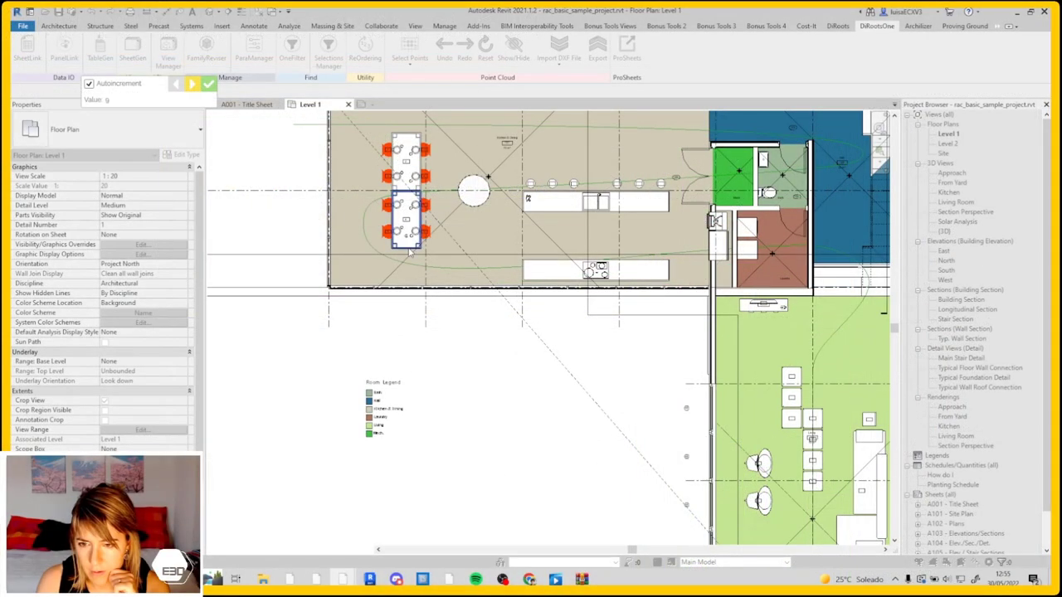
scroll(664, 178, up, 2)
click(448, 198)
click(482, 199)
click(516, 198)
click(584, 198)
scroll(653, 202, up, 2)
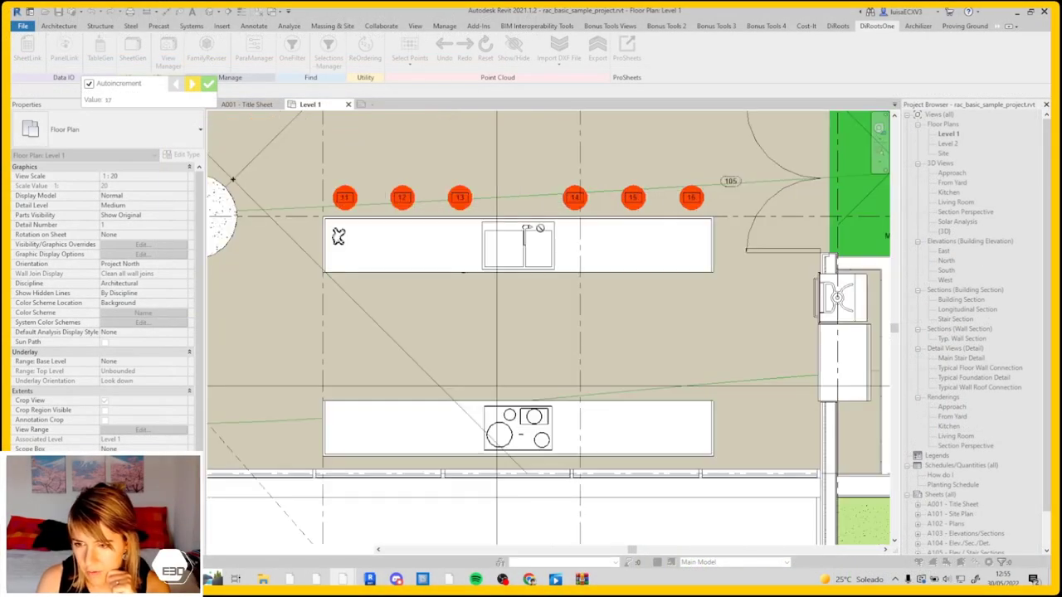
scroll(338, 236, down, 2)
scroll(337, 236, down, 2)
Step: Number the living-room cabinet, chairs, sofa, white box, two lamps and small box, reaching 30
middle_drag(581, 373, 652, 335)
click(517, 298)
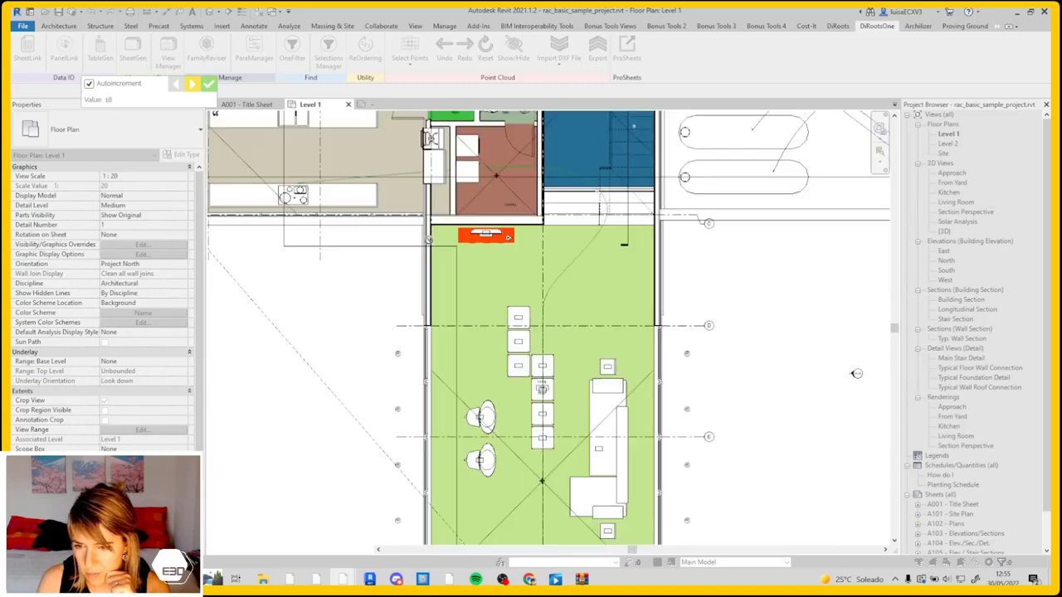
click(517, 317)
click(517, 365)
click(542, 389)
scroll(605, 498, up, 2)
click(602, 198)
click(589, 332)
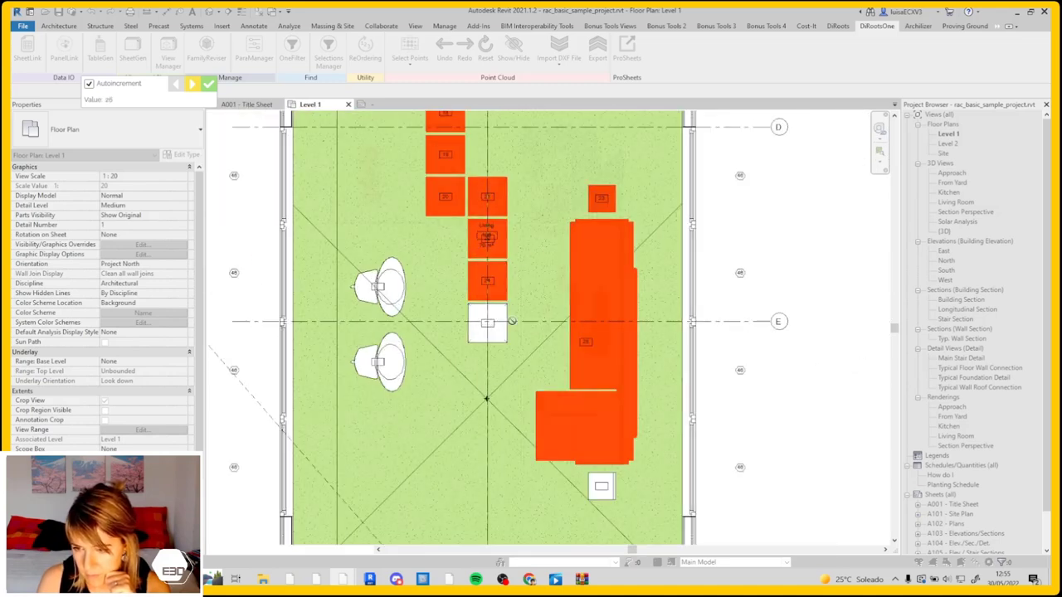
click(487, 323)
click(378, 286)
click(378, 362)
click(601, 485)
scroll(520, 445, down, 2)
scroll(492, 442, down, 2)
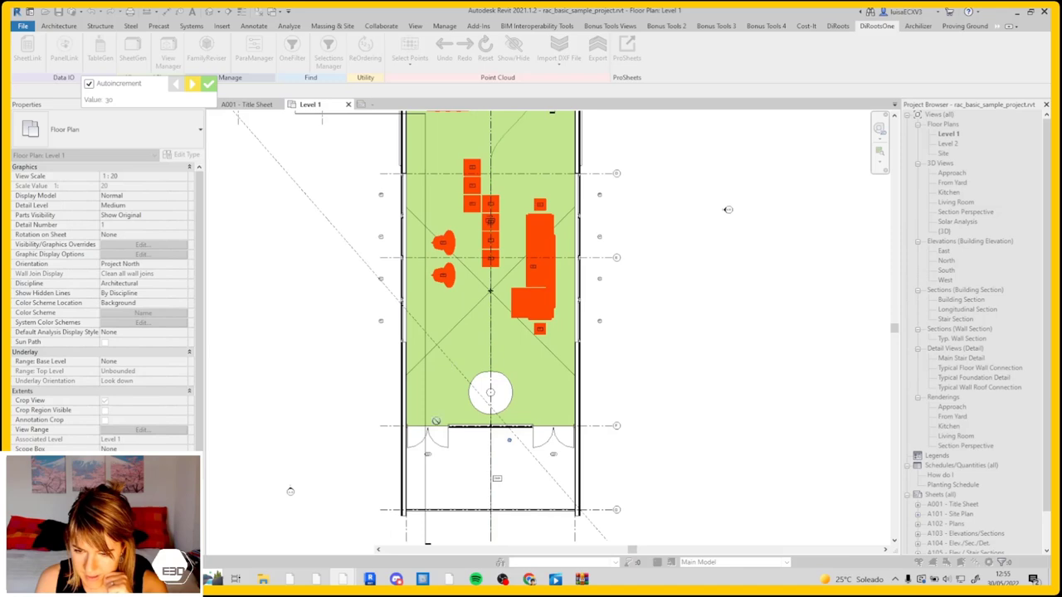
scroll(570, 478, down, 1)
middle_drag(573, 265, 572, 490)
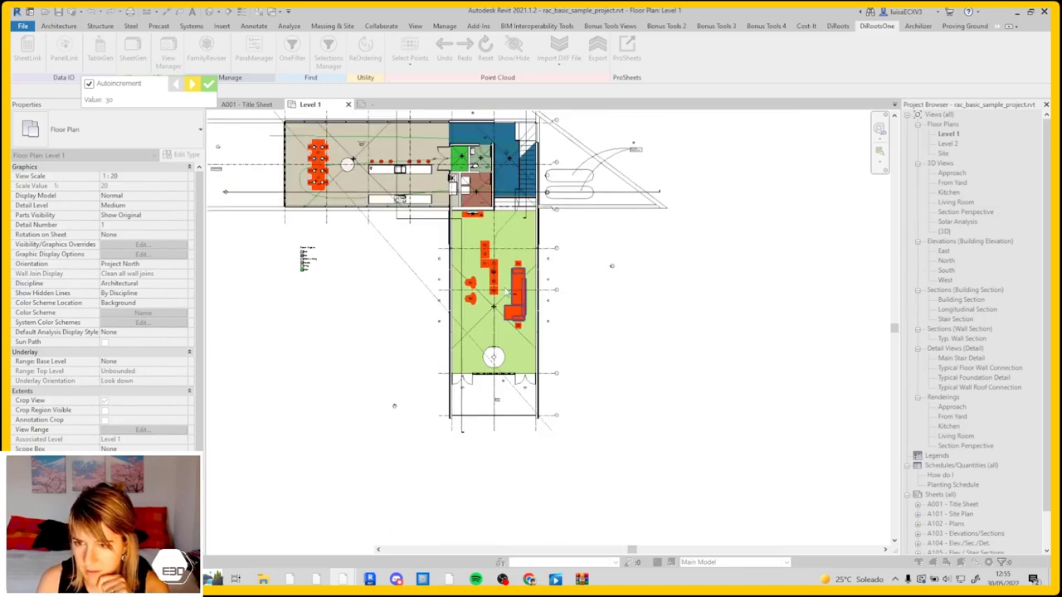
scroll(797, 523, up, 2)
scroll(407, 276, up, 4)
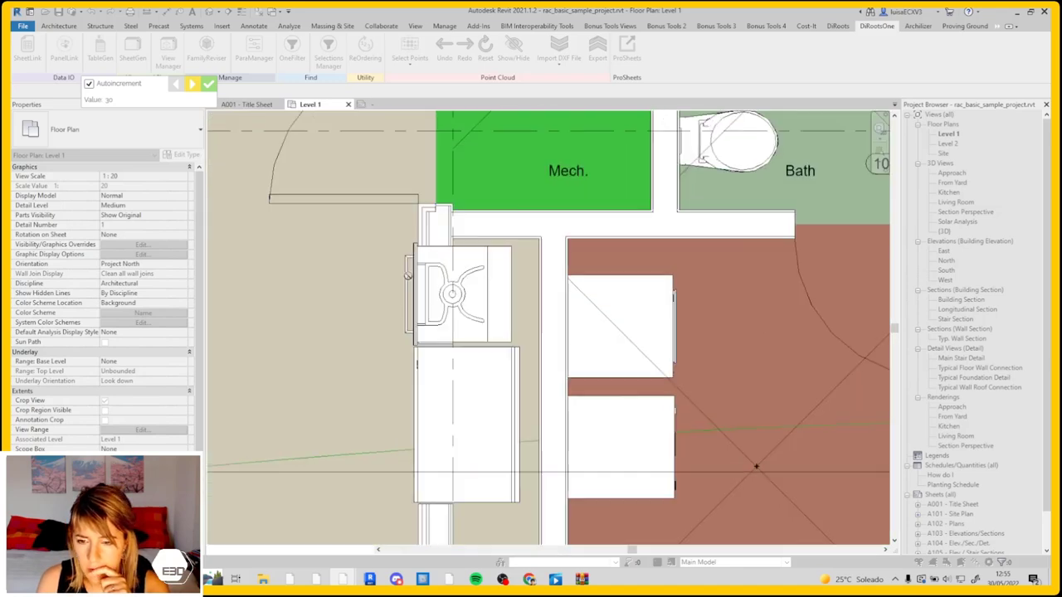
Step: Finish manual numbering, review the duplicate Mark warnings on three dining chairs, then open ParaManager
click(210, 85)
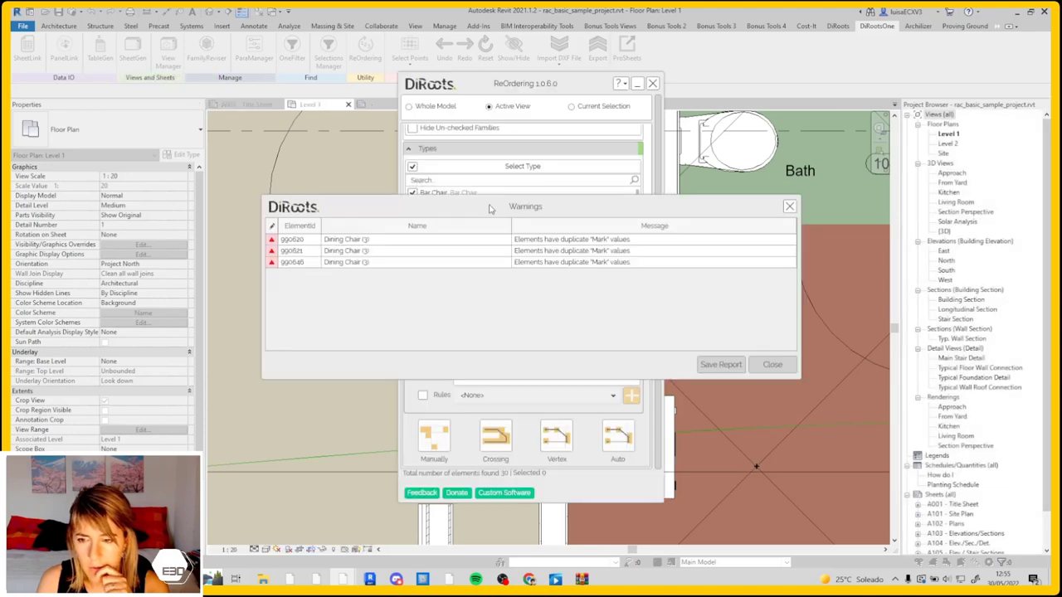
click(398, 242)
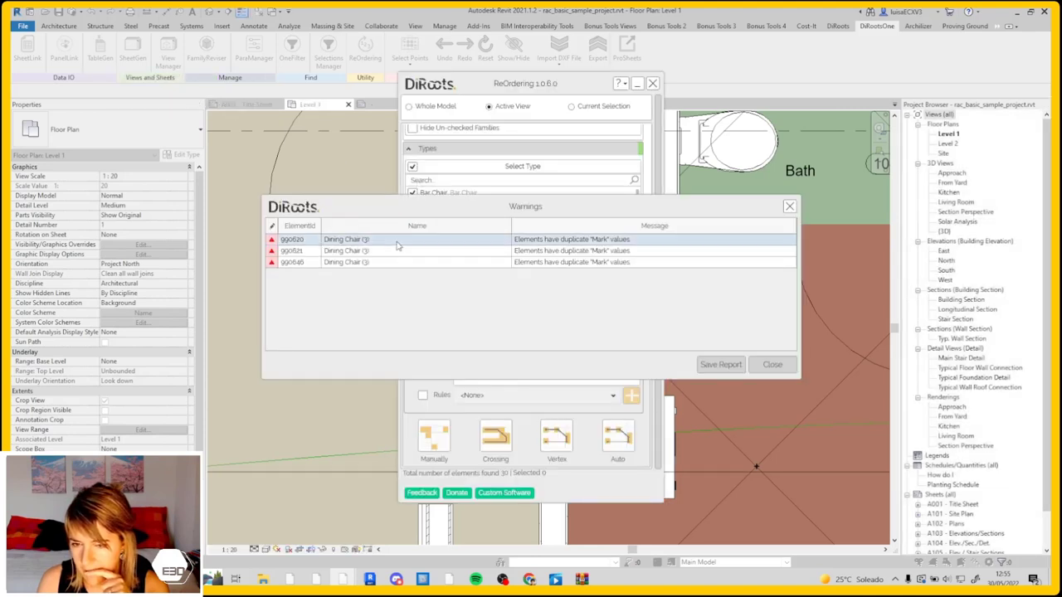
key(Escape)
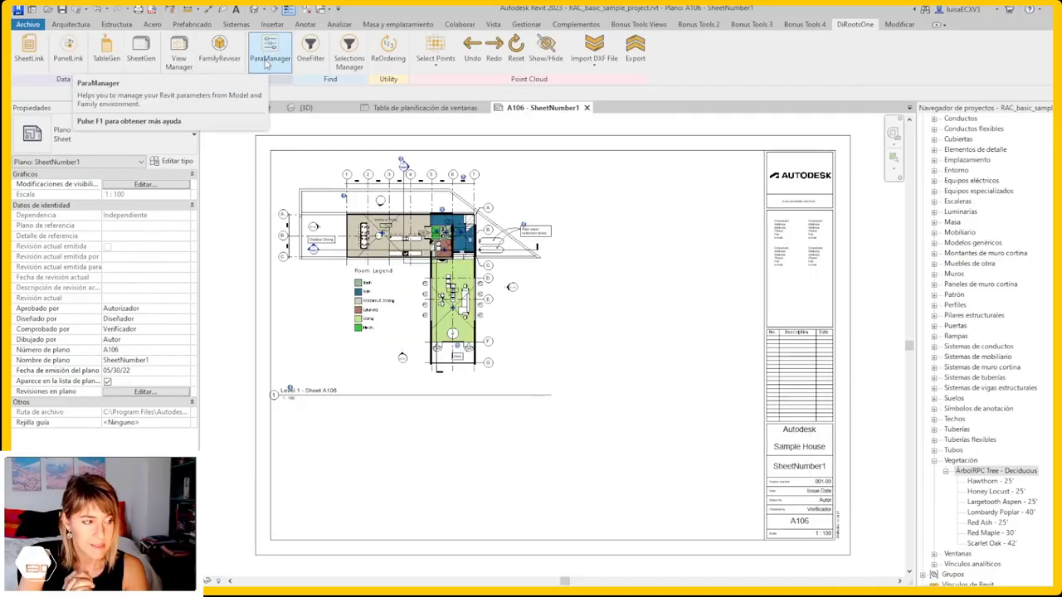
click(267, 65)
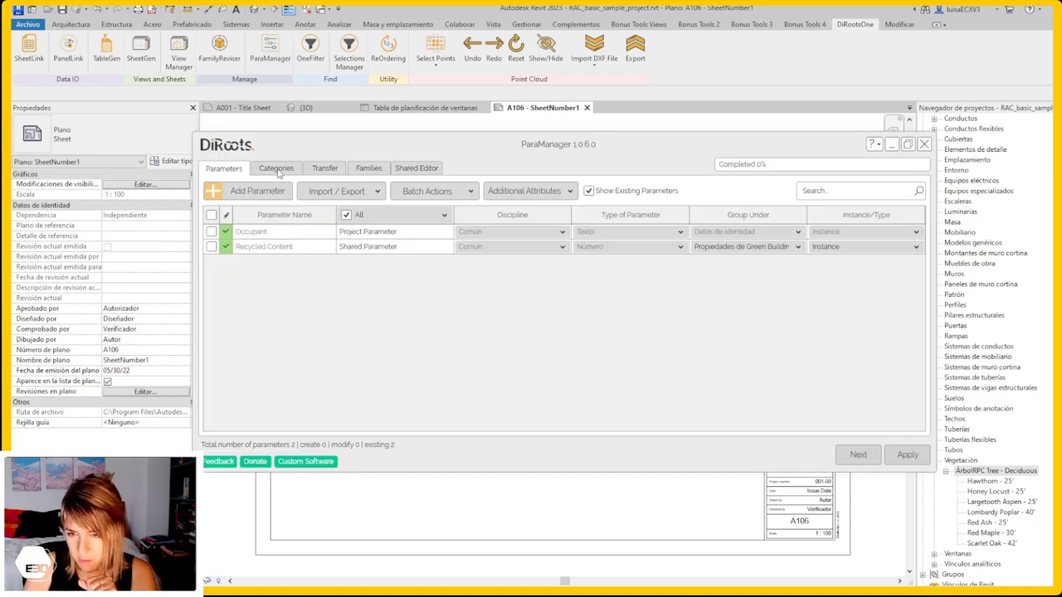
Step: Add Parameters 001–005, typing 002–005 as Distancia, URL, Sí/No and Texto de líneas múltiples
click(277, 192)
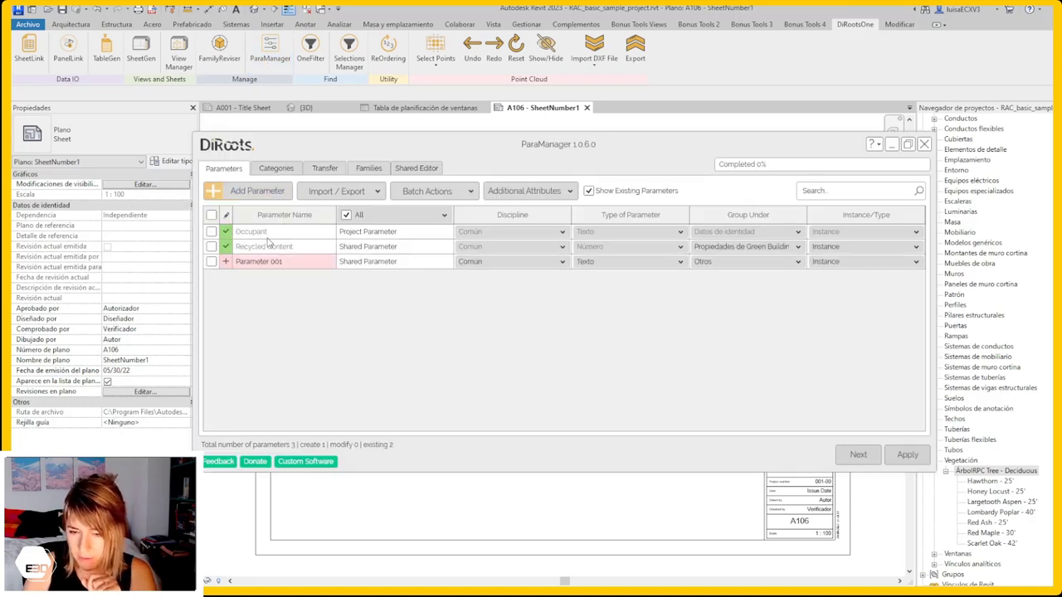
click(266, 193)
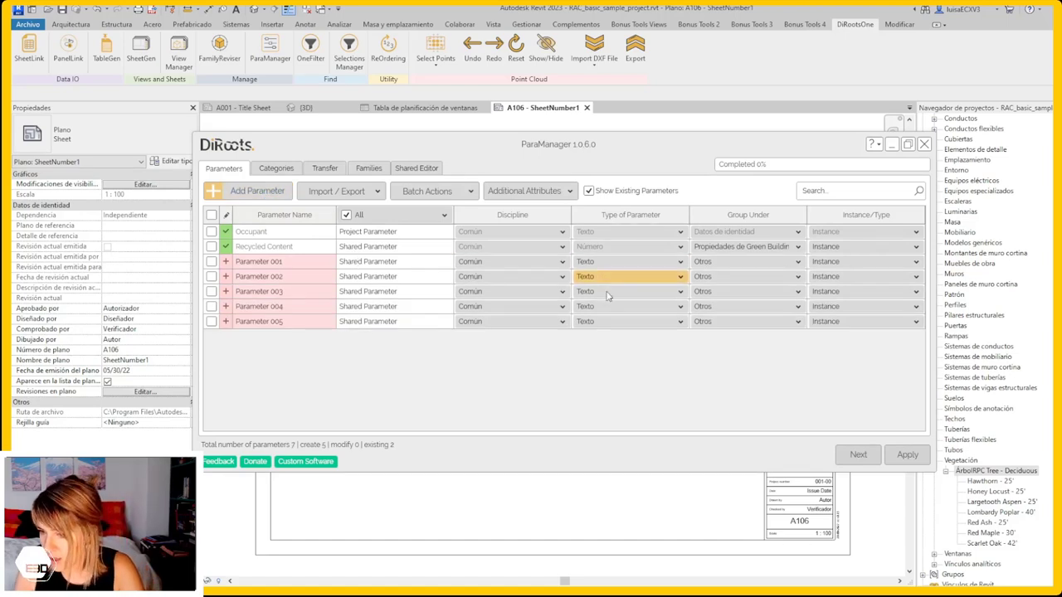
click(635, 276)
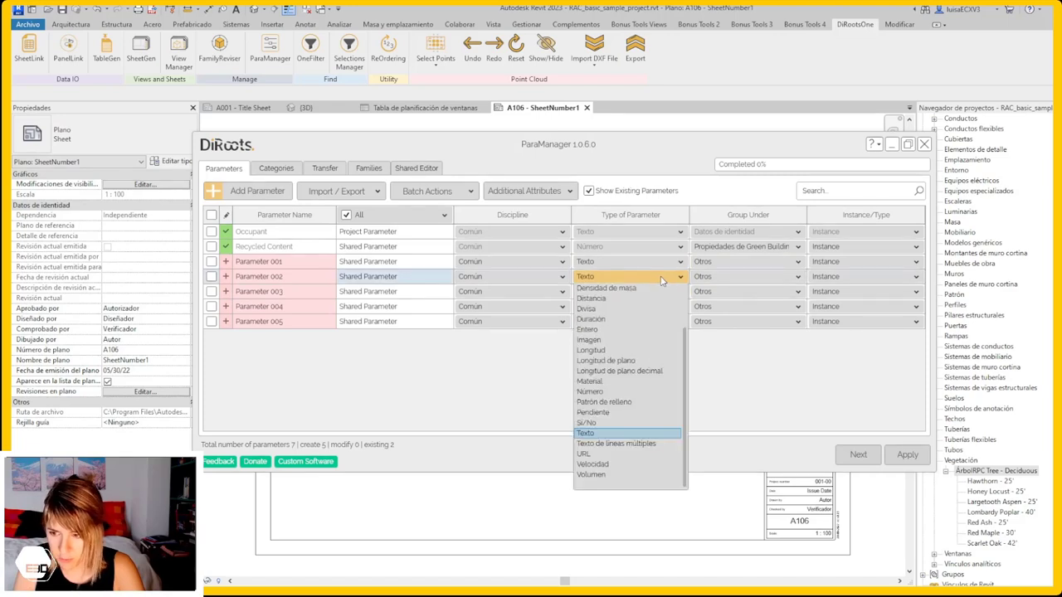
click(640, 298)
click(635, 291)
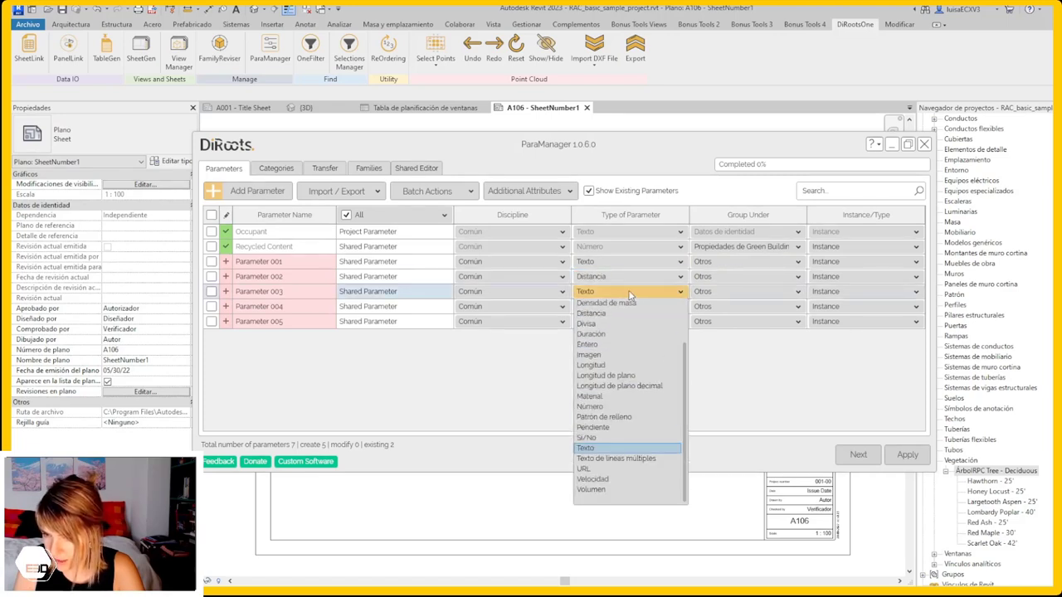
click(597, 469)
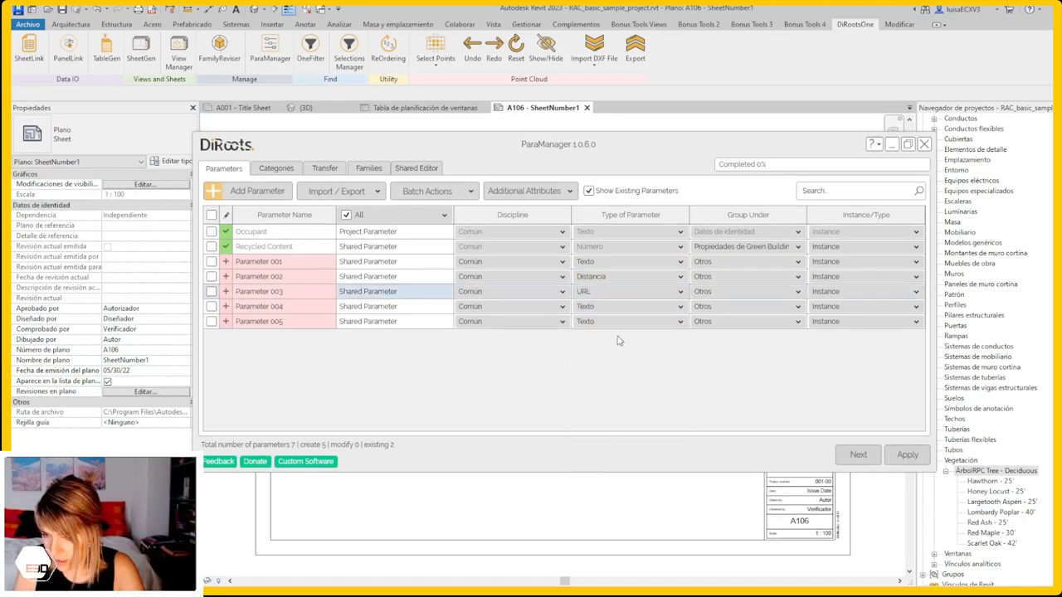
click(634, 306)
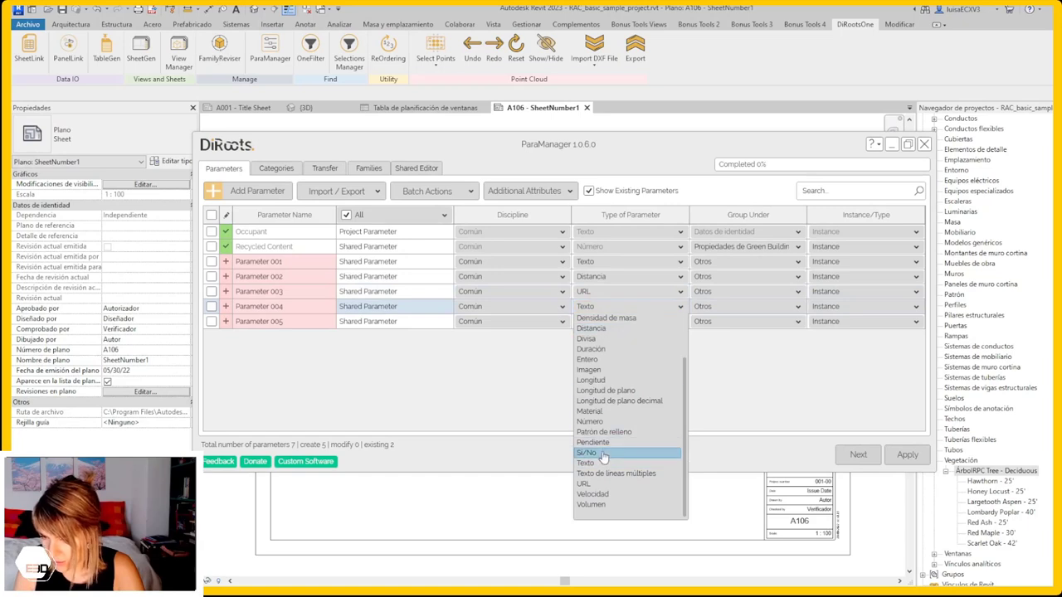
click(603, 456)
click(634, 321)
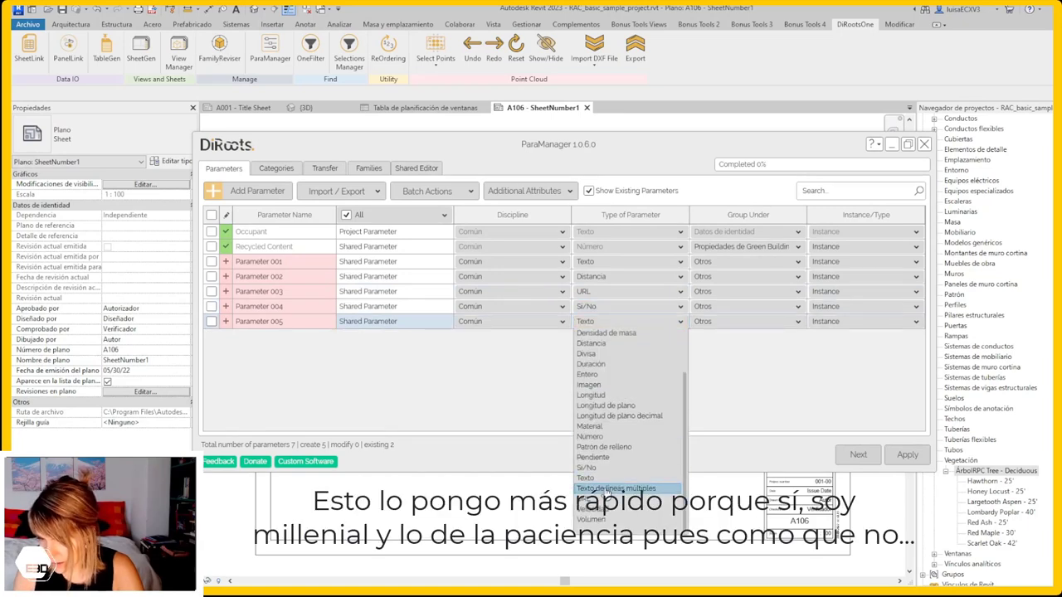
click(612, 488)
Step: Rename Parameters 002–004 to Dist, urlFabricante and Comprado, and apply
click(292, 278)
text(Dist)
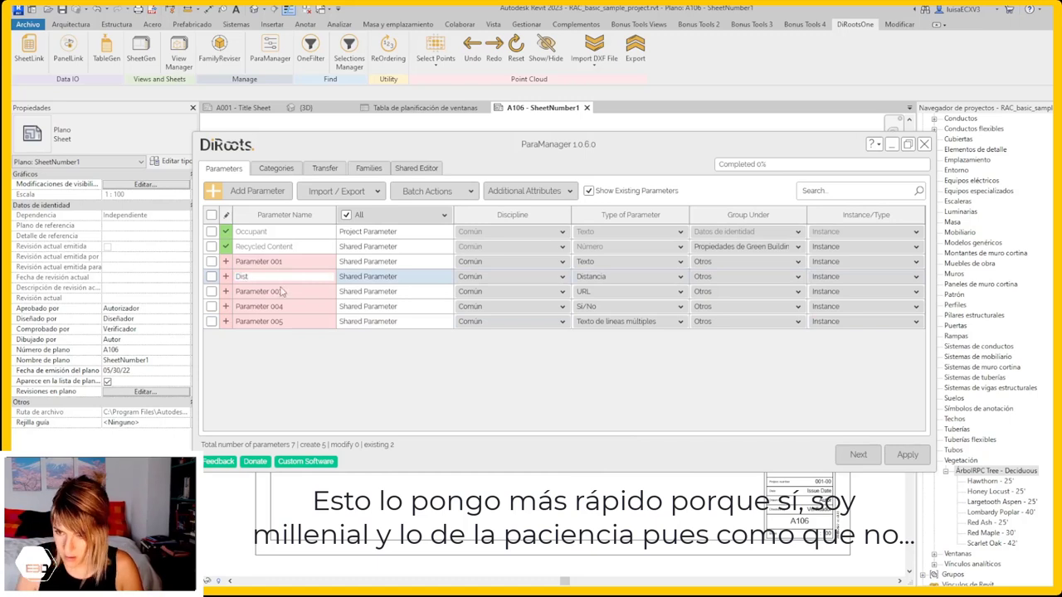
click(282, 292)
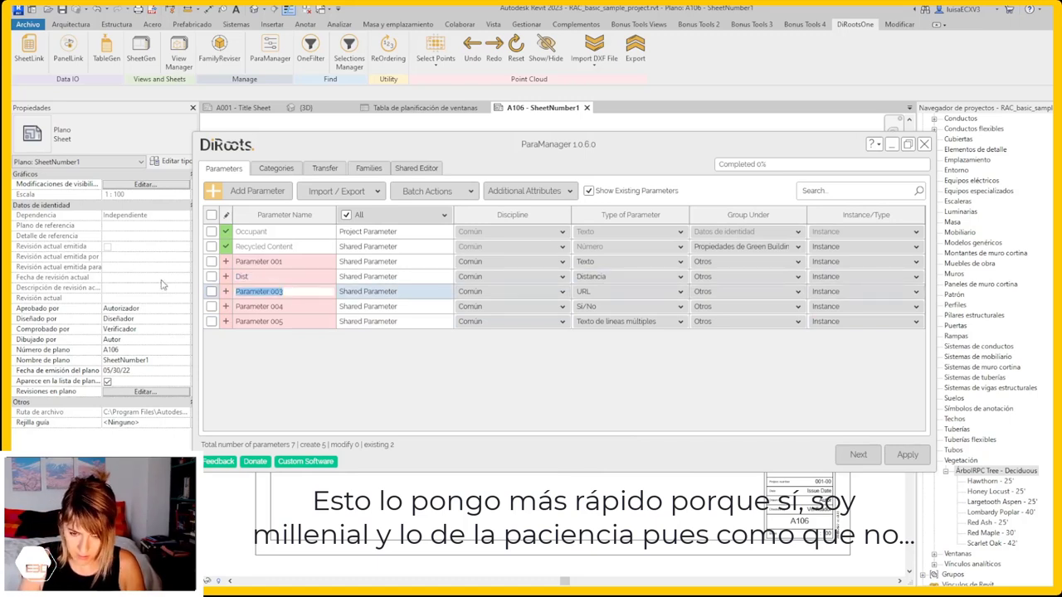
text(urlFabricante)
key(Return)
text(C)
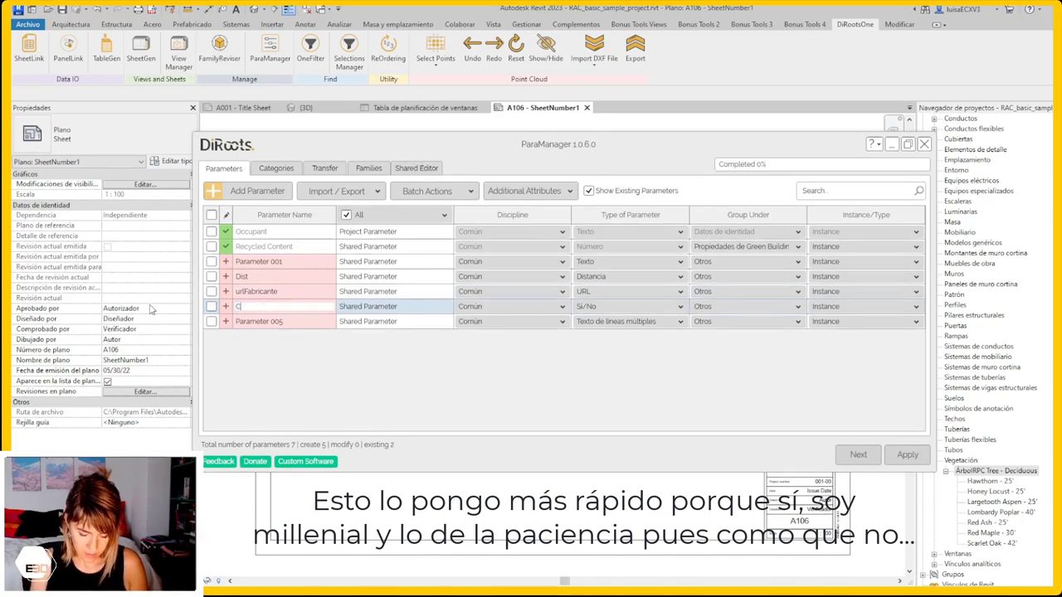
text(omprado)
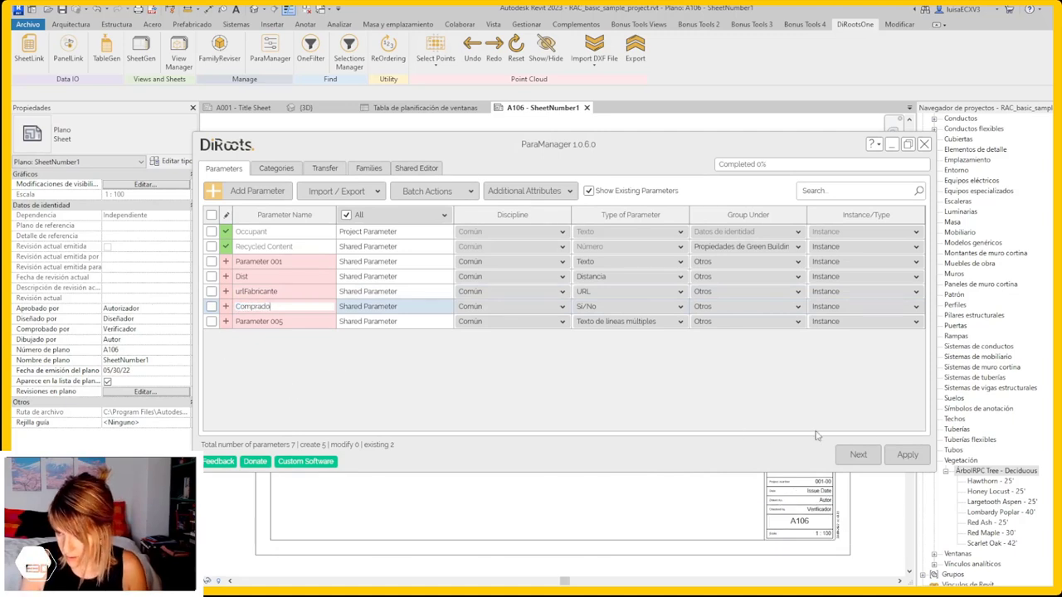
click(904, 455)
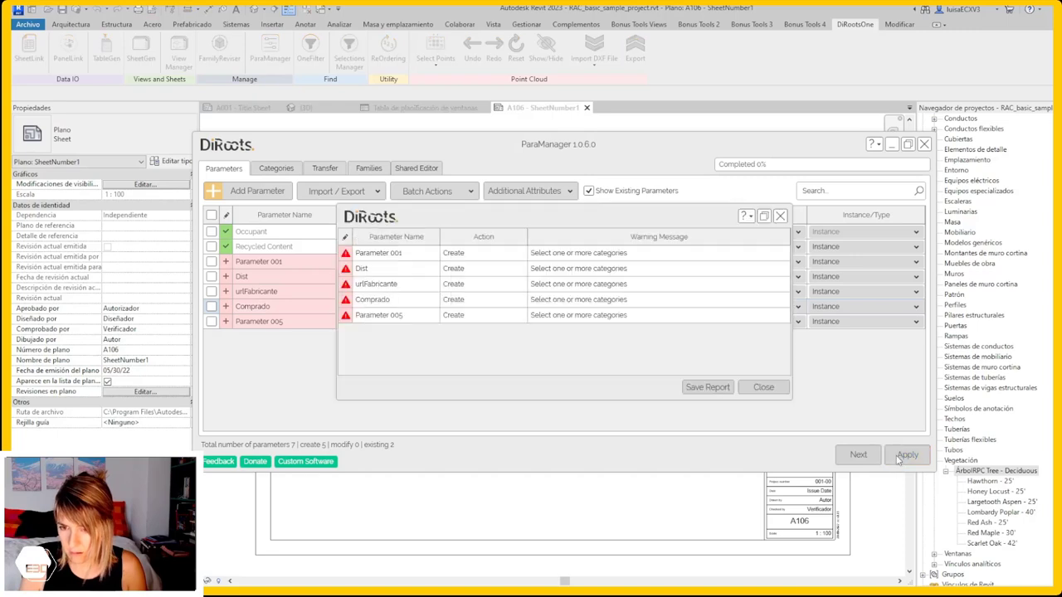
Step: Dismiss the missing-categories warning and limit the first parameter's categories to the architecture discipline
click(377, 256)
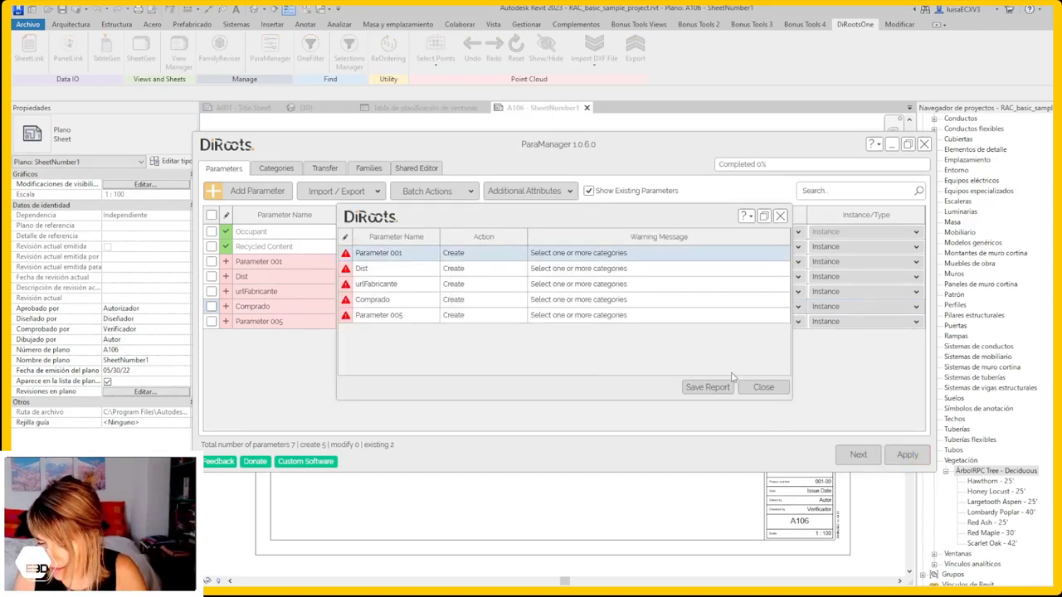
click(762, 389)
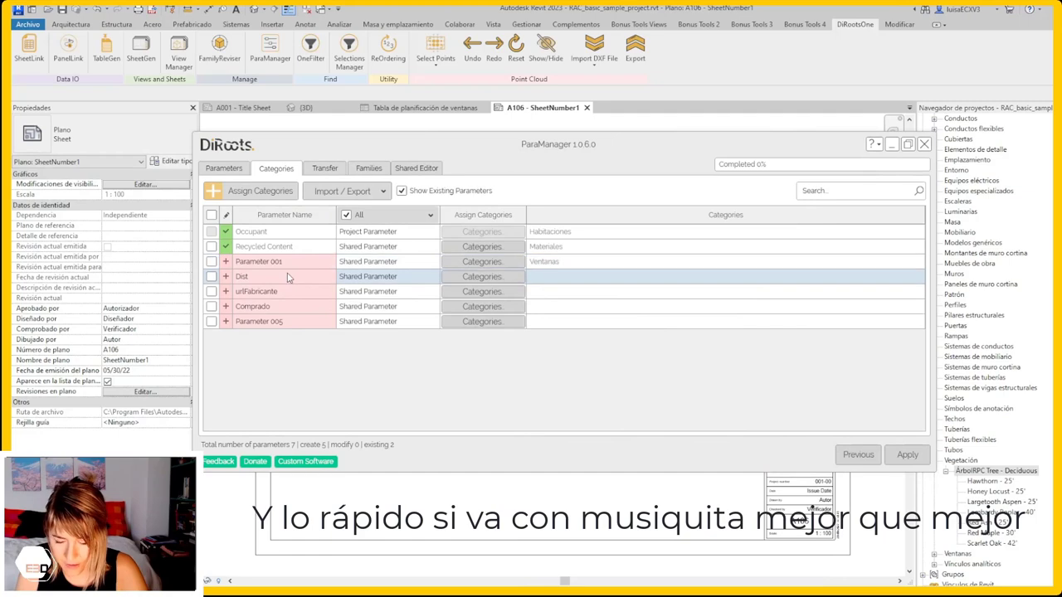
click(448, 276)
click(564, 190)
click(465, 270)
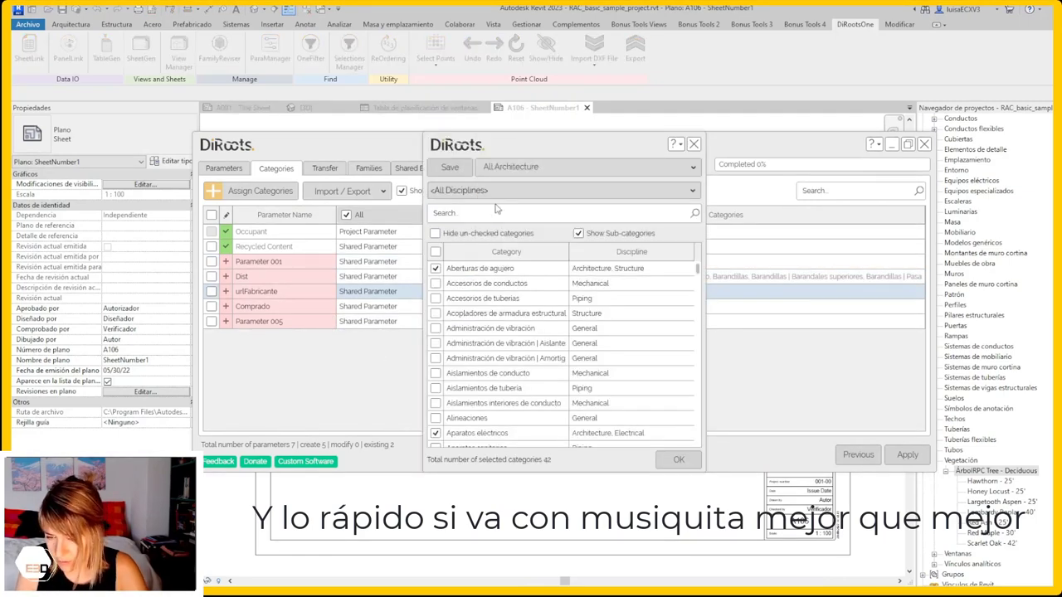
Step: Search 'viga' and give Comprado a beam category
click(678, 459)
click(466, 306)
text(viga)
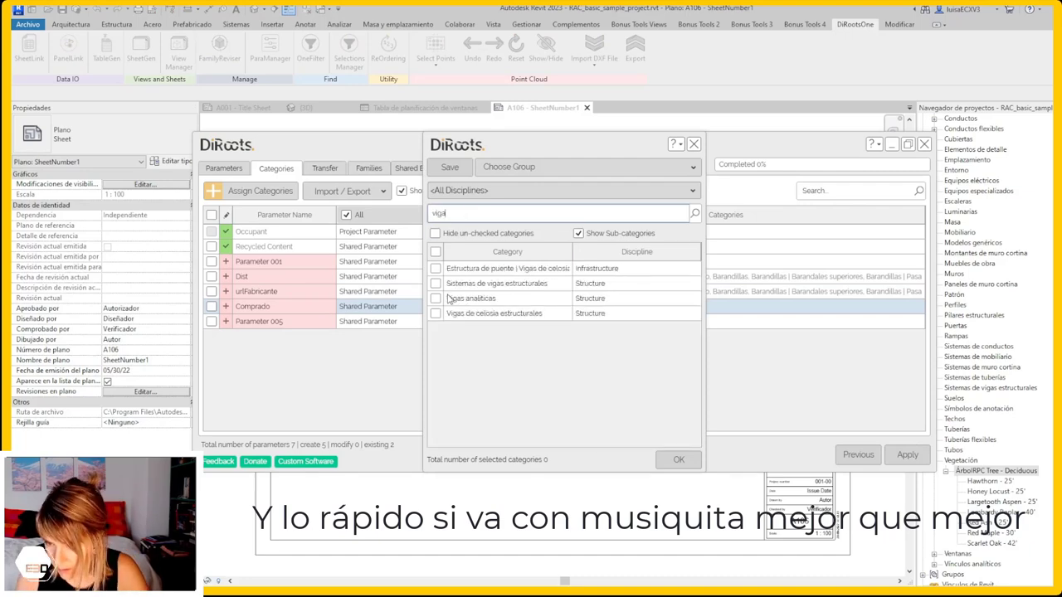
click(436, 312)
click(678, 459)
Step: Give Parameter 005 a category, create the parameters in the project, and close ParaManager
click(467, 321)
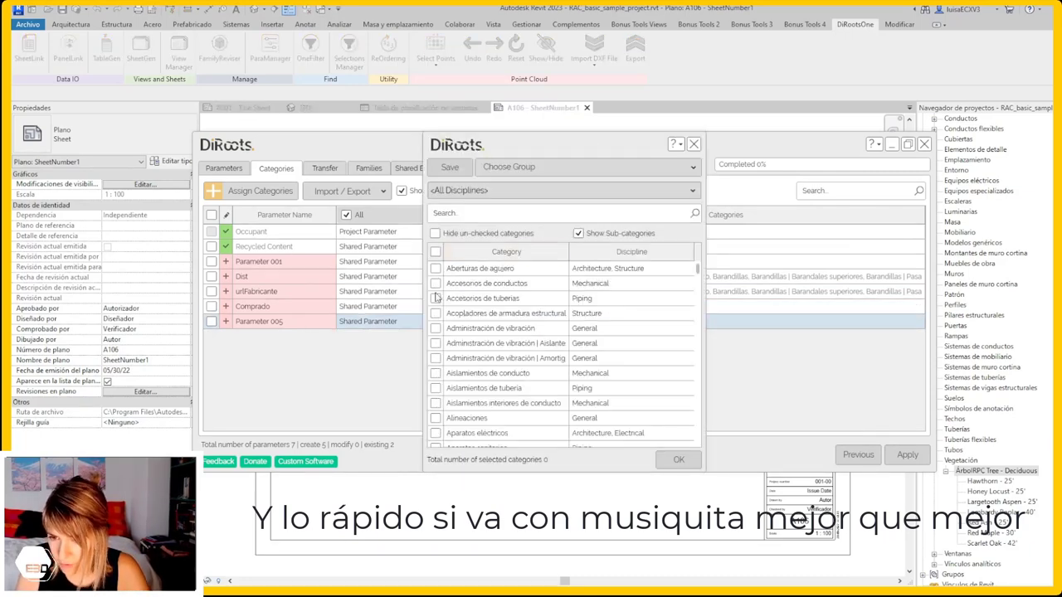
click(435, 299)
click(678, 460)
click(908, 454)
click(585, 322)
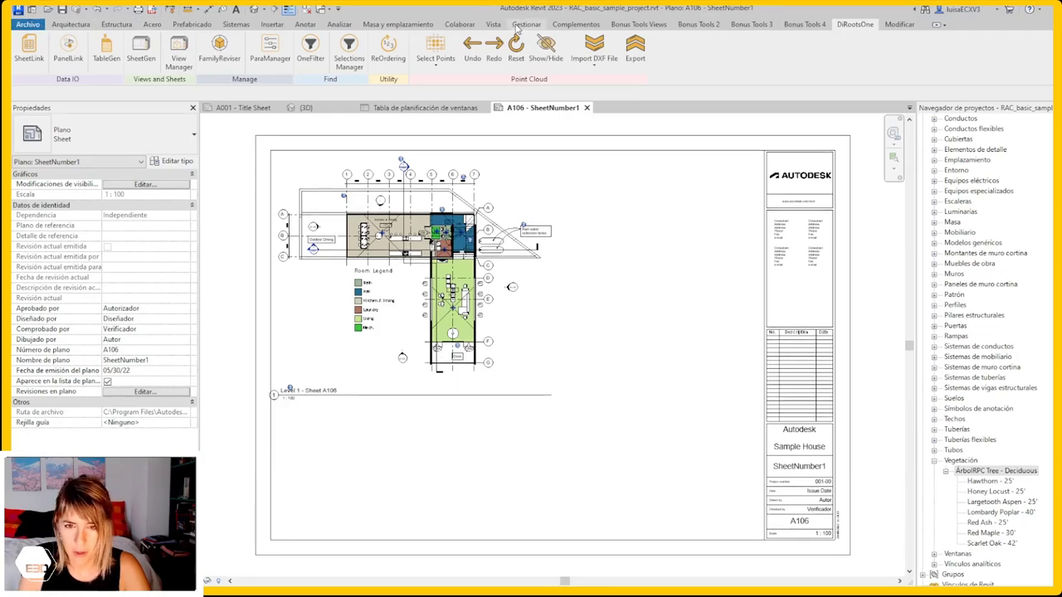
click(521, 24)
Step: Add Nivel de detalle, Escala de vista and other view parameters as columns in View Manager
click(236, 40)
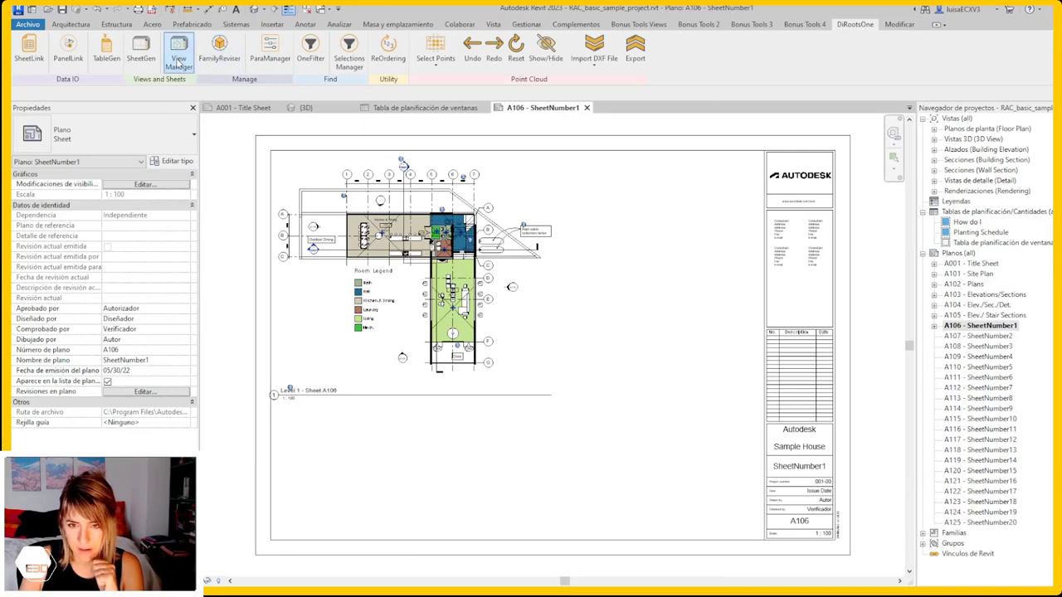
click(178, 63)
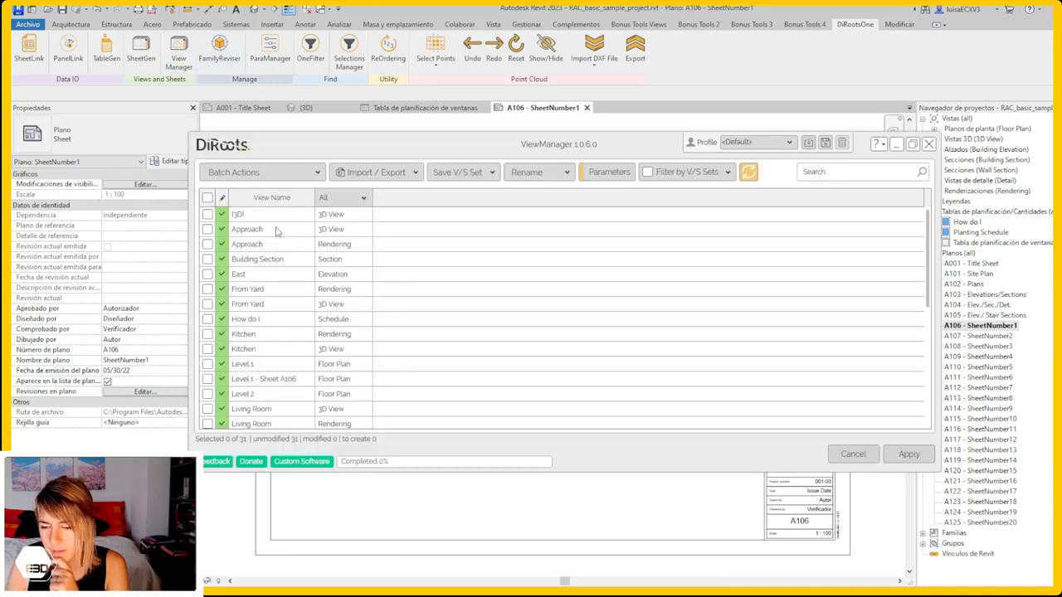
scroll(344, 265, down, 5)
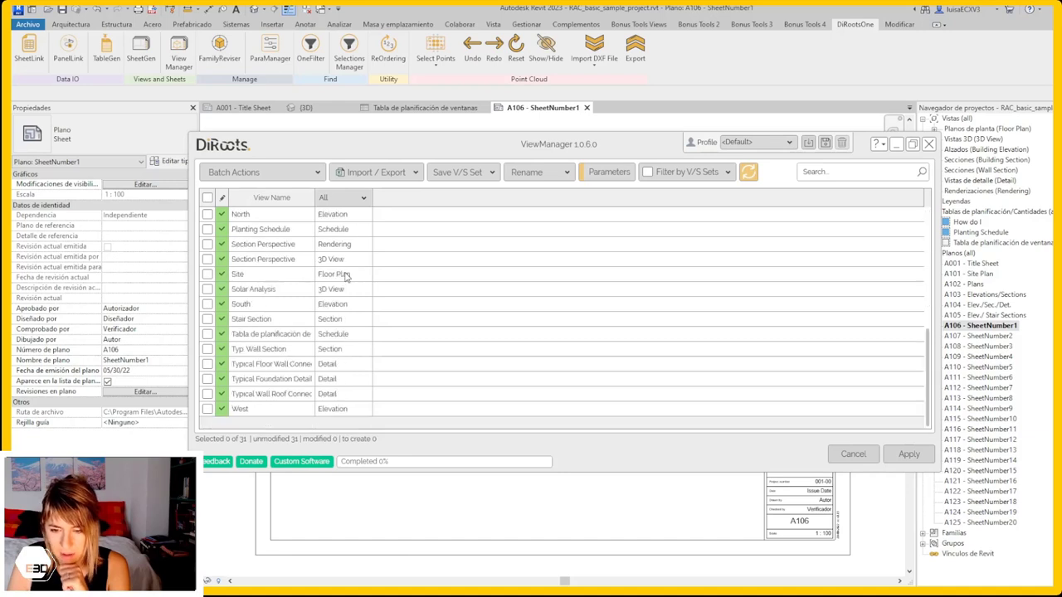
click(274, 304)
click(602, 173)
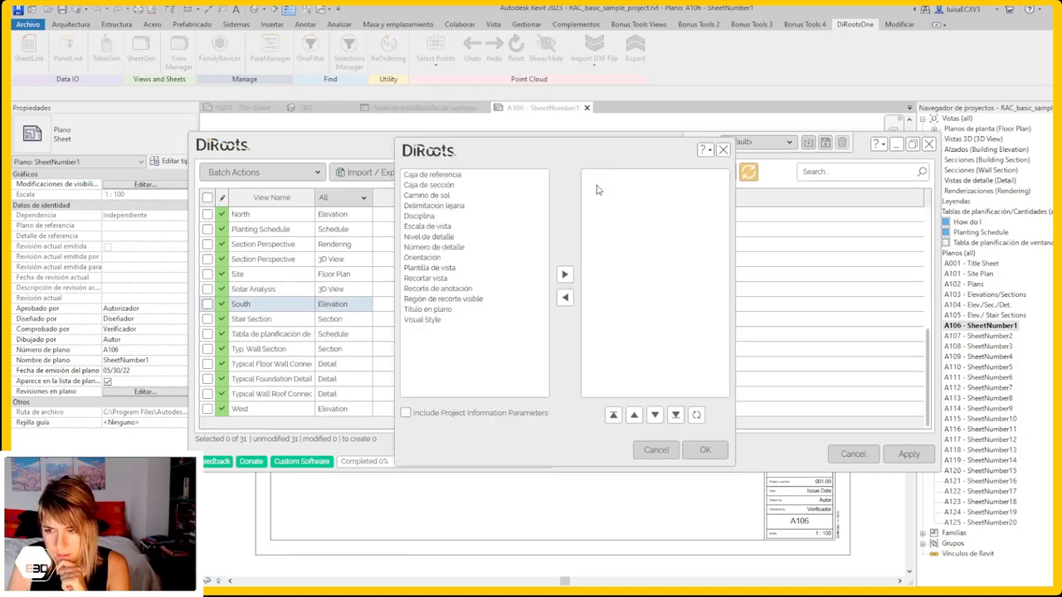
click(564, 274)
click(427, 226)
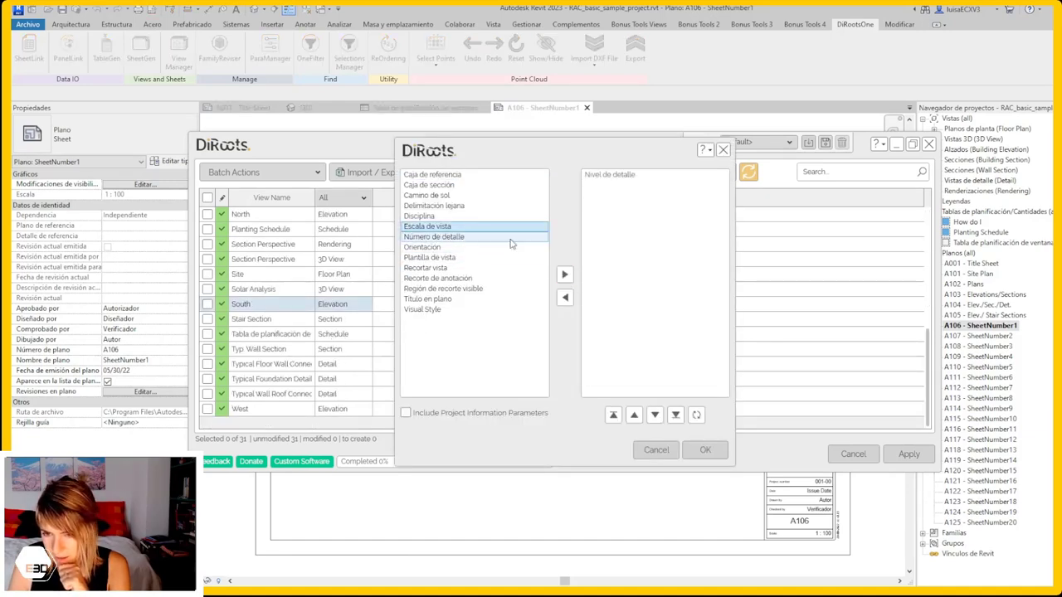
click(564, 274)
mouse_move(431, 174)
mouse_down()
mouse_move(469, 246)
mouse_move(534, 276)
mouse_up()
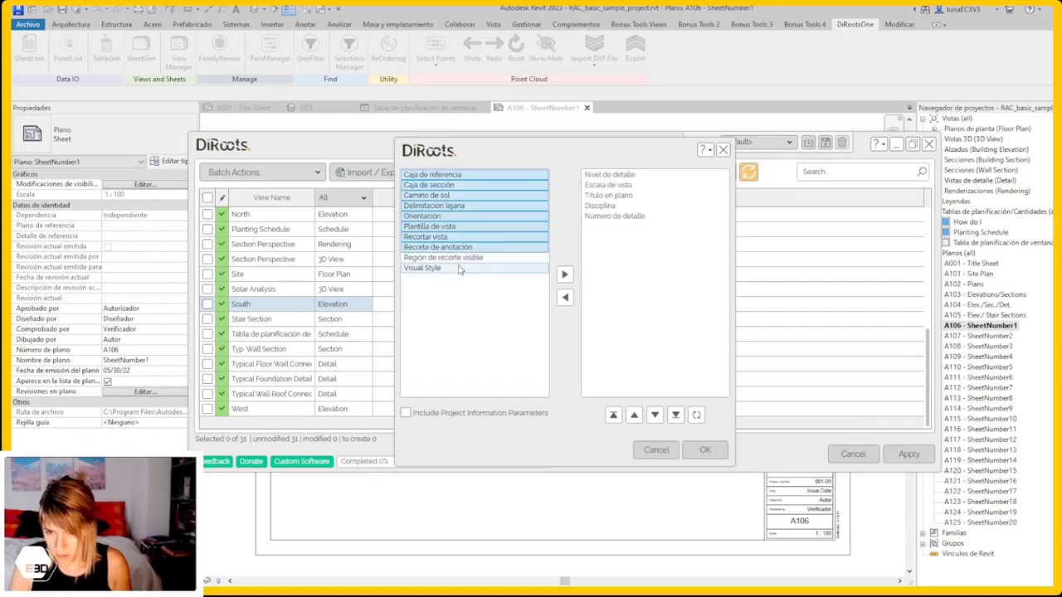
click(564, 275)
click(705, 450)
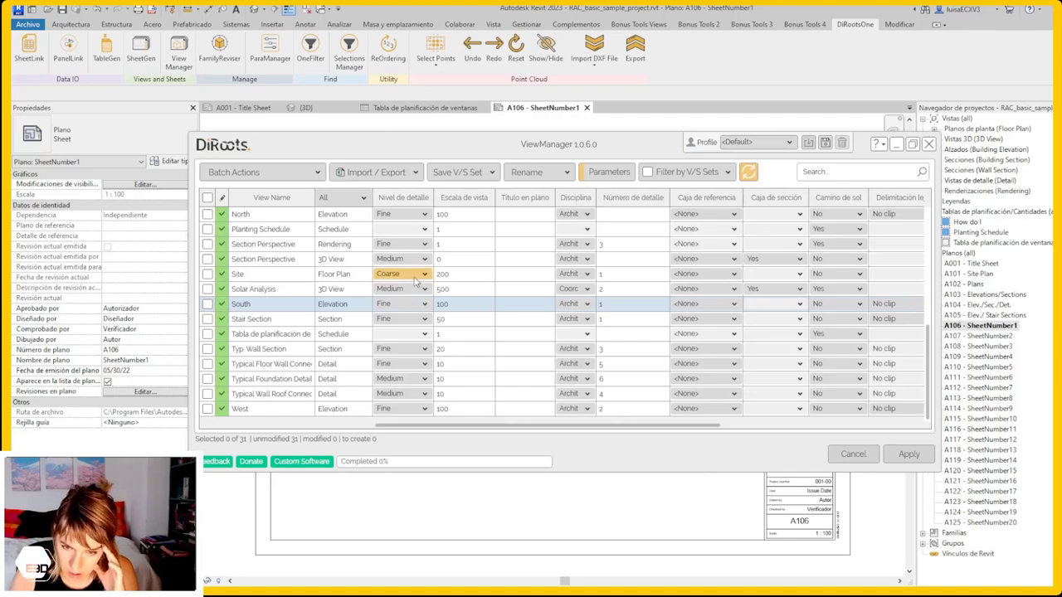
Step: Set the Site view's detail level to Fine and view scale to 500
click(405, 273)
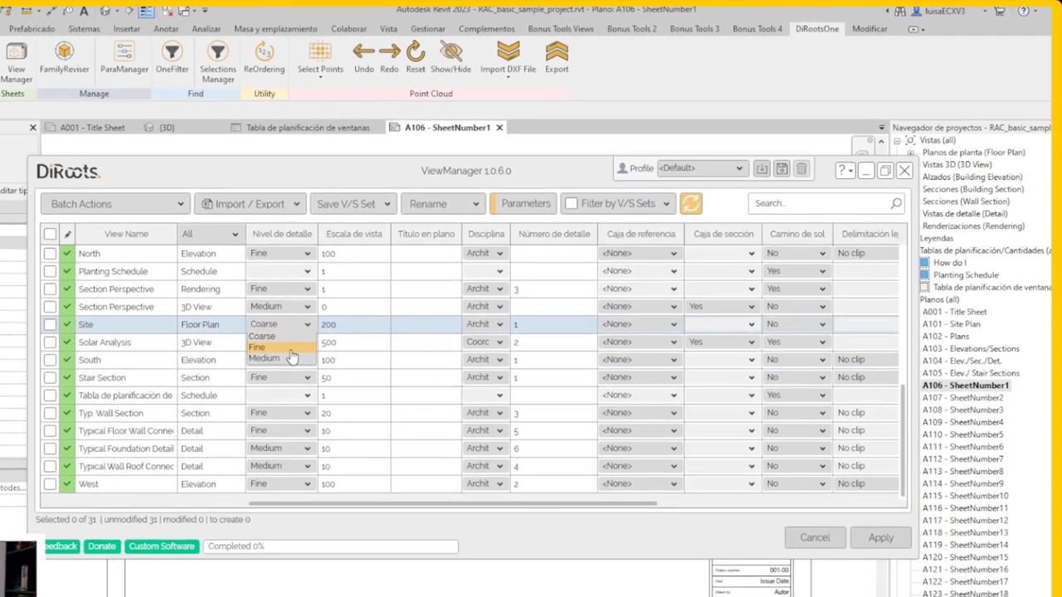
click(387, 305)
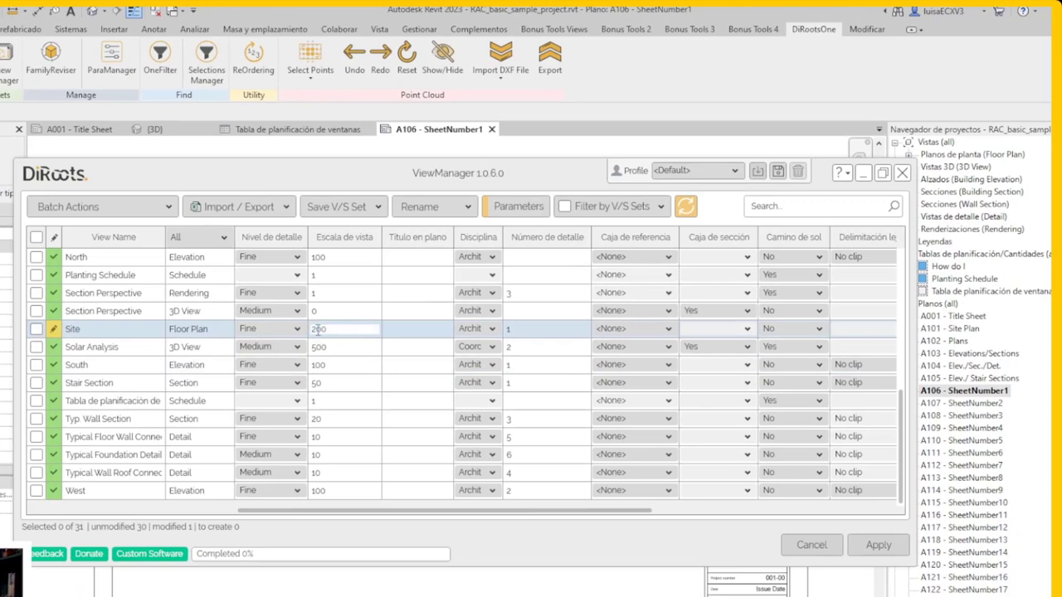
text(500)
click(640, 328)
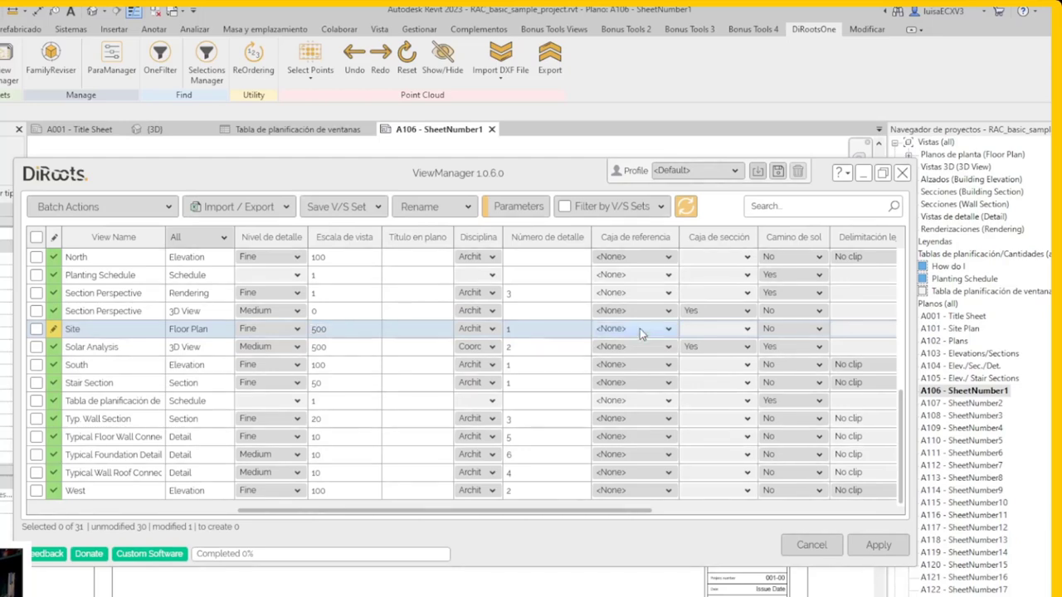
Step: Set Recortar vista to Yes for the Section Perspective view
scroll(735, 504, right, 5)
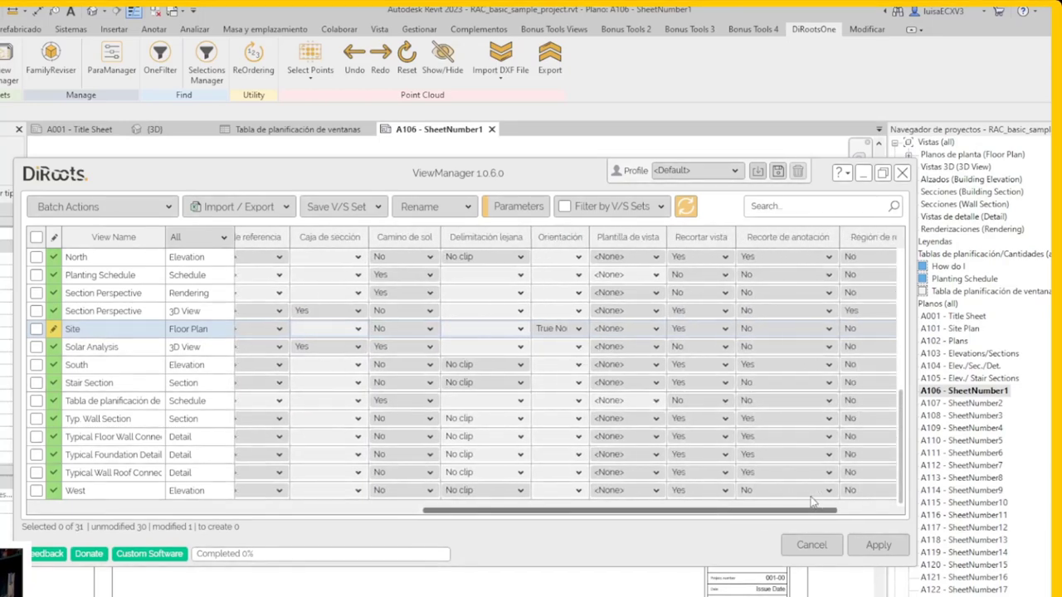
scroll(847, 496, right, 2)
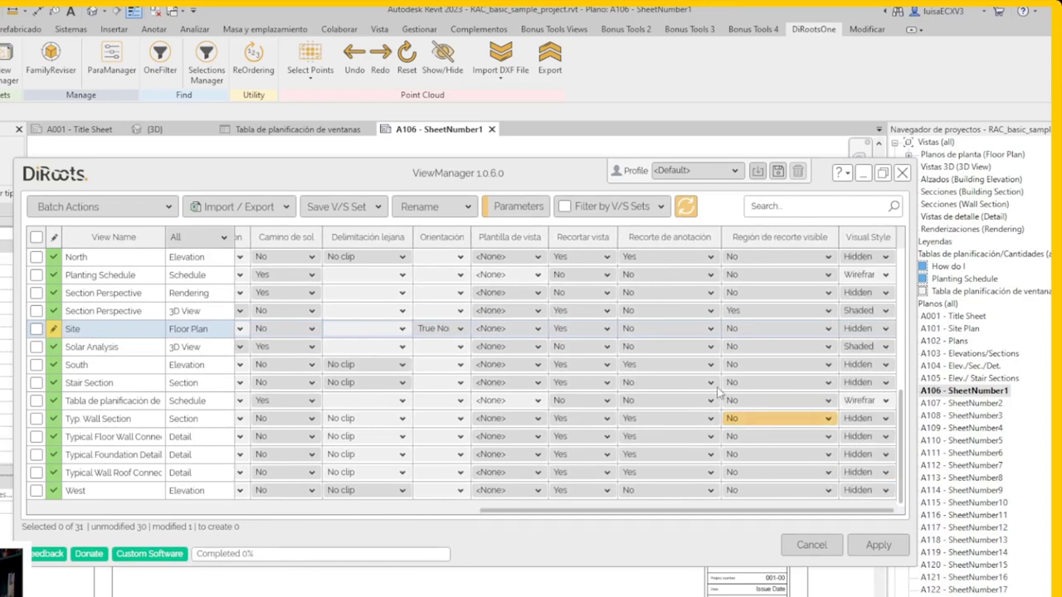
click(601, 294)
click(573, 316)
click(238, 206)
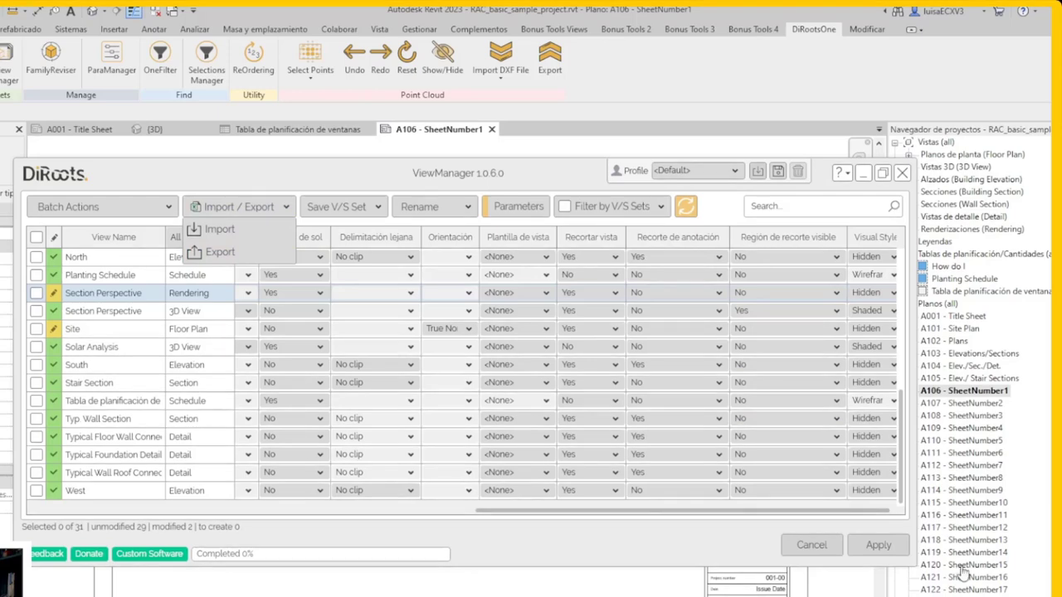
click(900, 547)
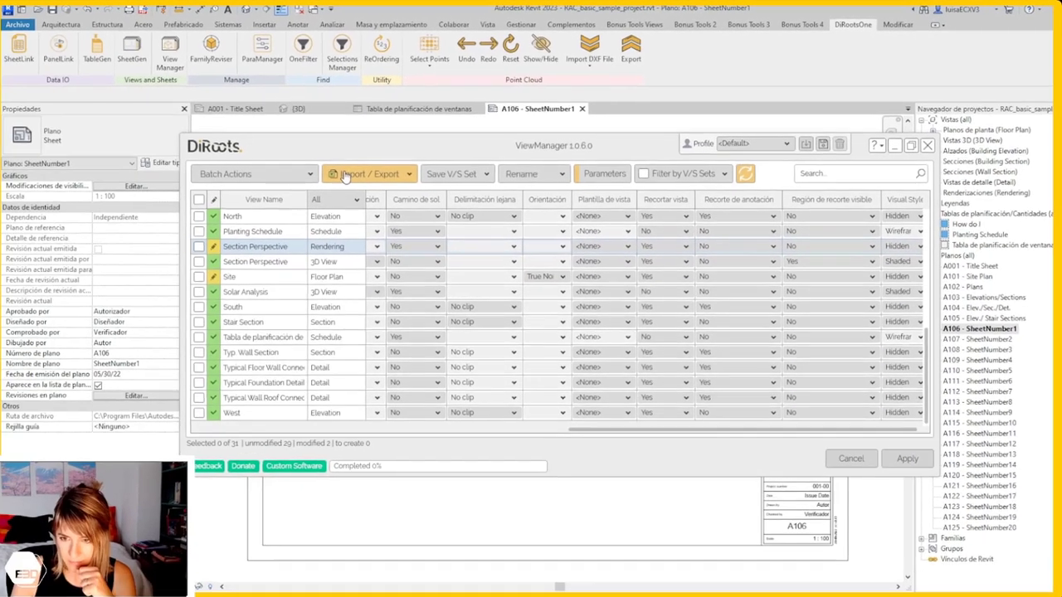
Step: Export the view list to RAC_basic_sample_project Views.xlsm in Documents\DiRootsOne\SheetGen and open the file
click(357, 173)
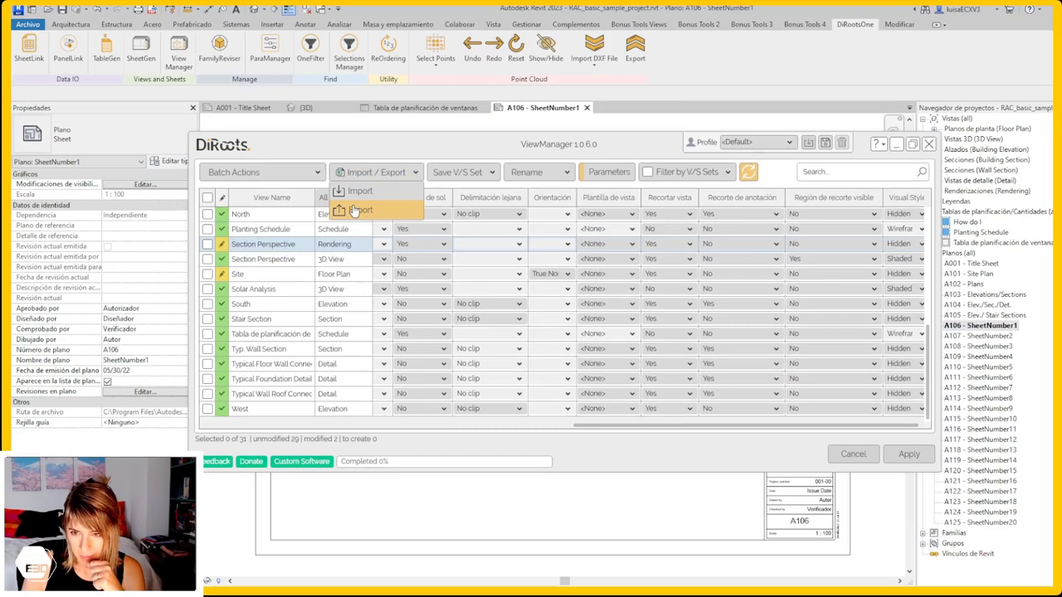
click(360, 210)
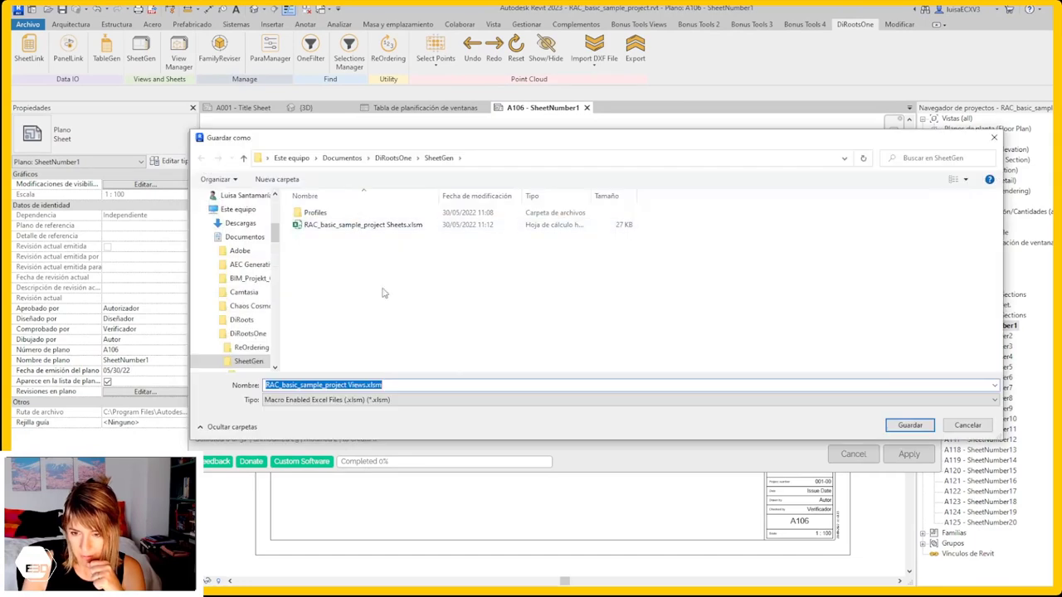
click(894, 425)
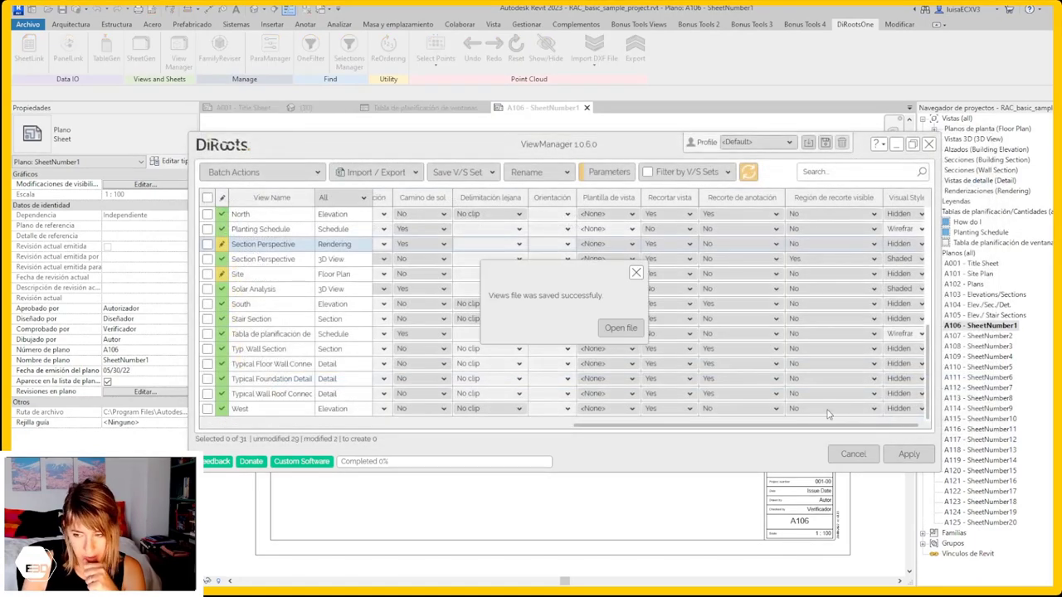
click(620, 328)
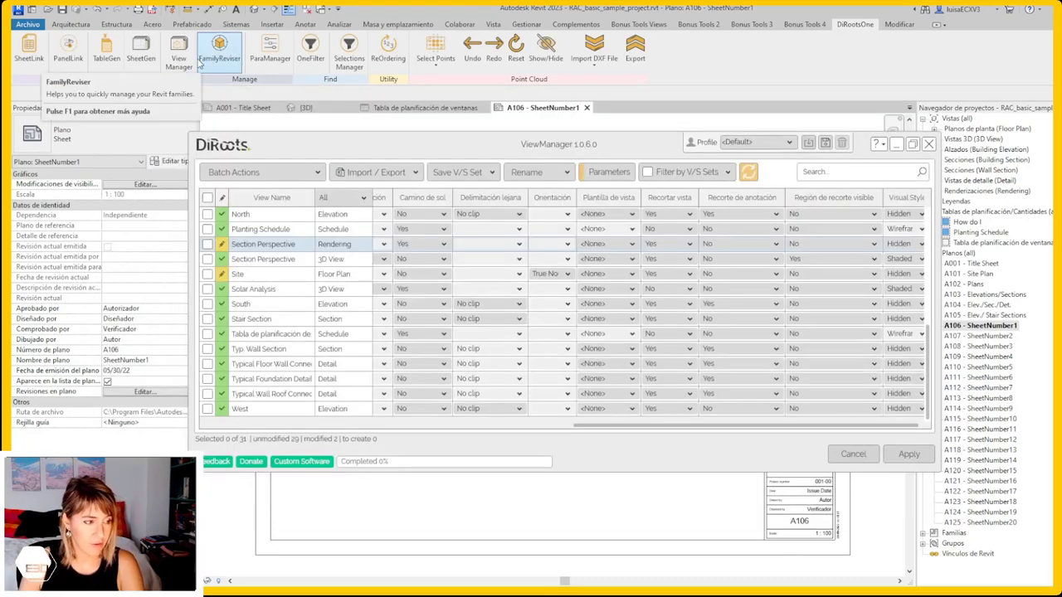
Step: Close the ViewManager window to get back to sheet A106
click(928, 144)
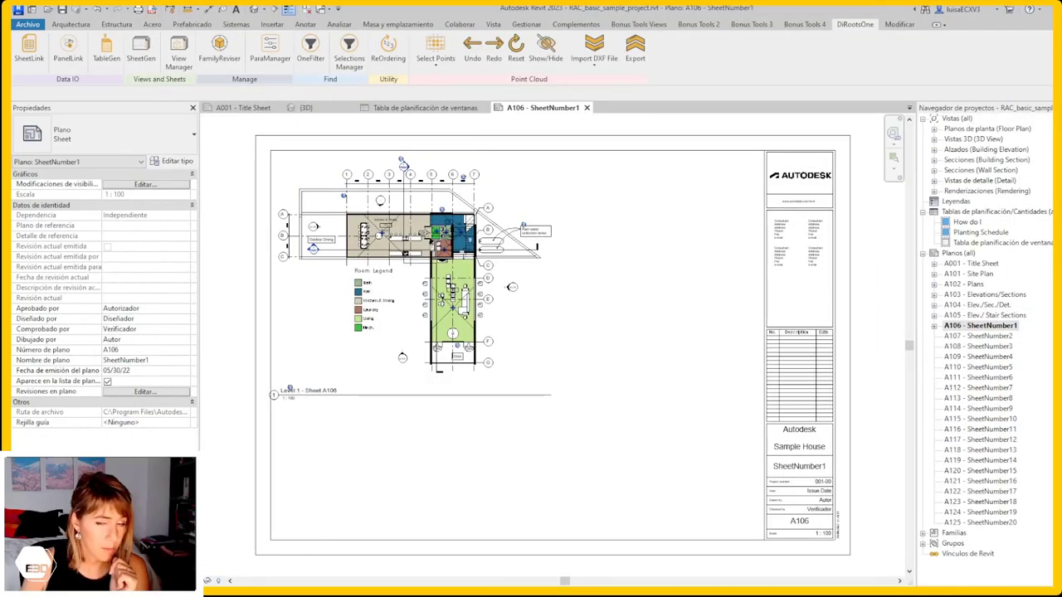
Step: Open FamilyReviser with Mobiliario included and limit the editing list to model families
click(239, 58)
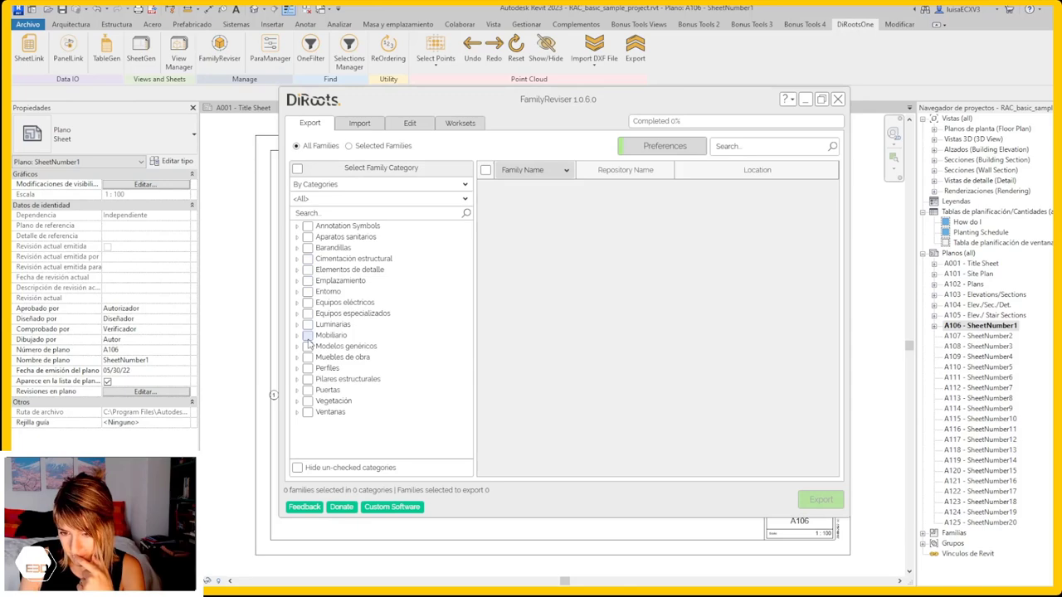
click(308, 336)
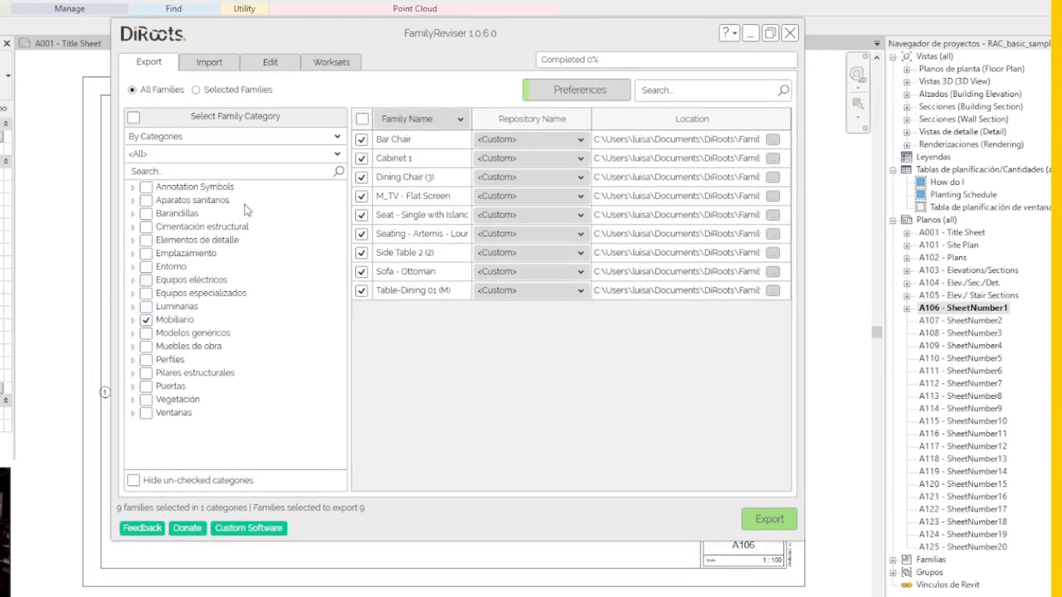
click(264, 65)
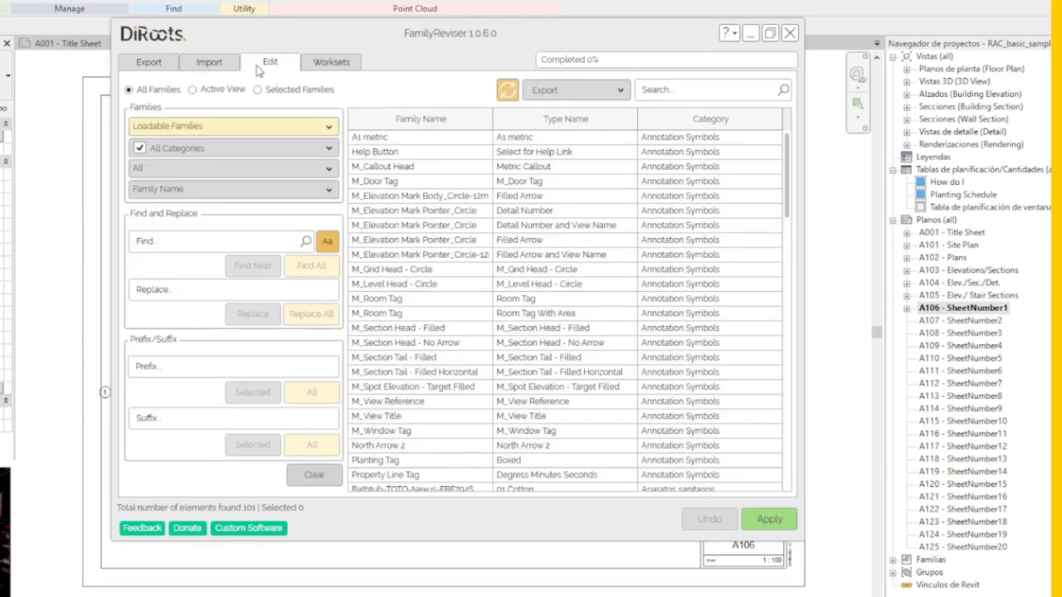
click(194, 125)
click(233, 168)
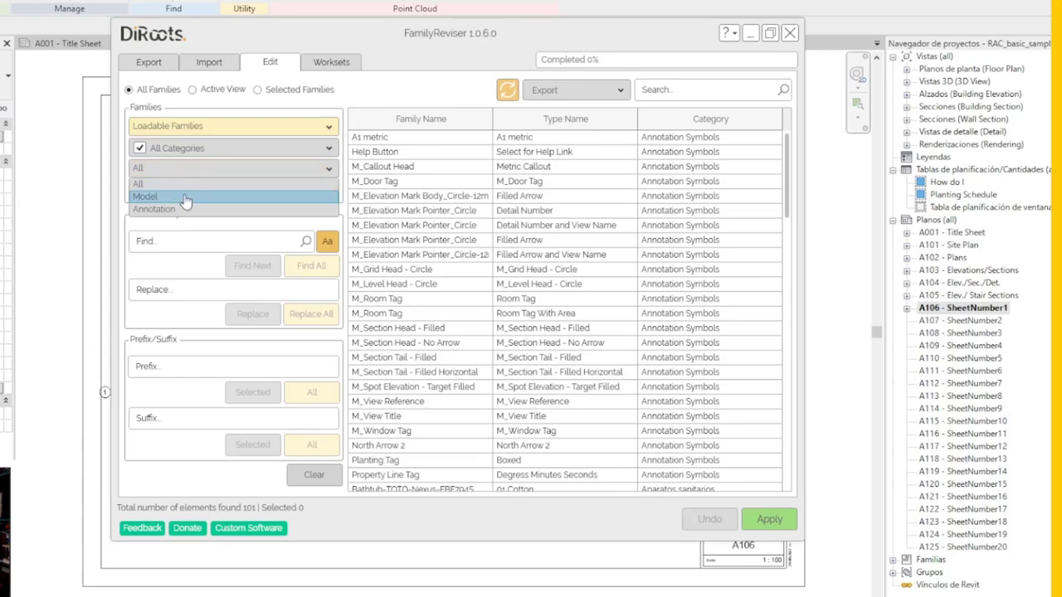
click(187, 197)
click(191, 206)
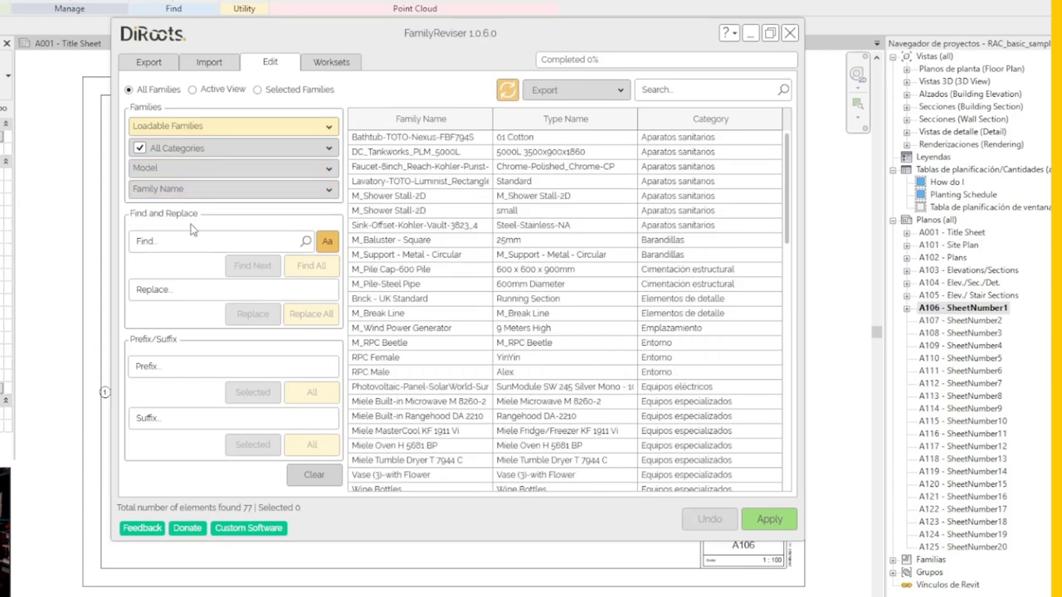
Step: Add the prefix Arbol to the seven RPC Tree - Deciduous families and apply it
scroll(600, 304, down, 10)
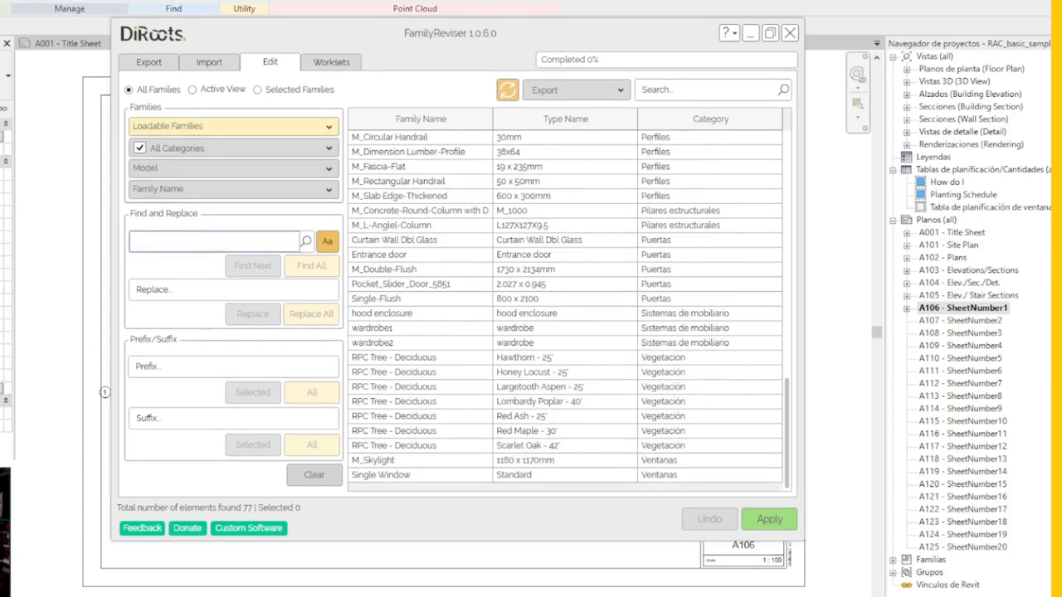
drag(373, 358, 374, 449)
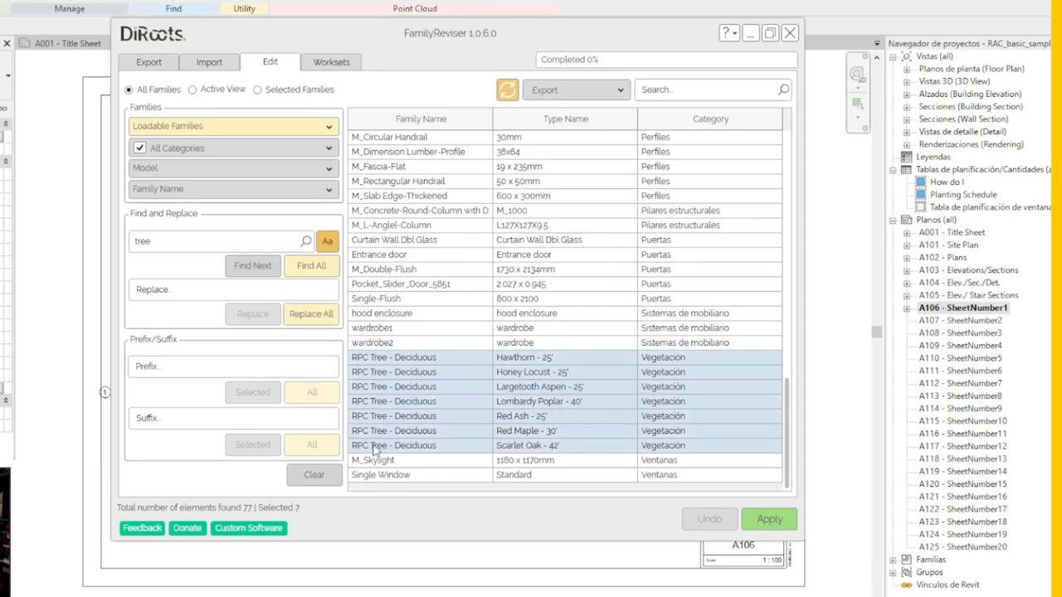
click(176, 361)
text(Arbol)
click(253, 392)
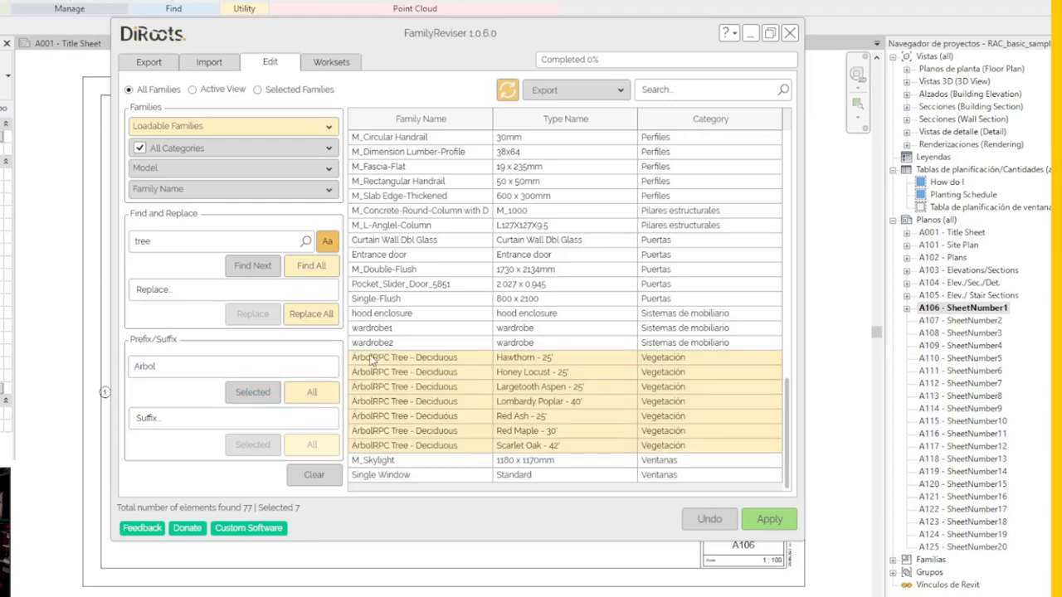
click(780, 524)
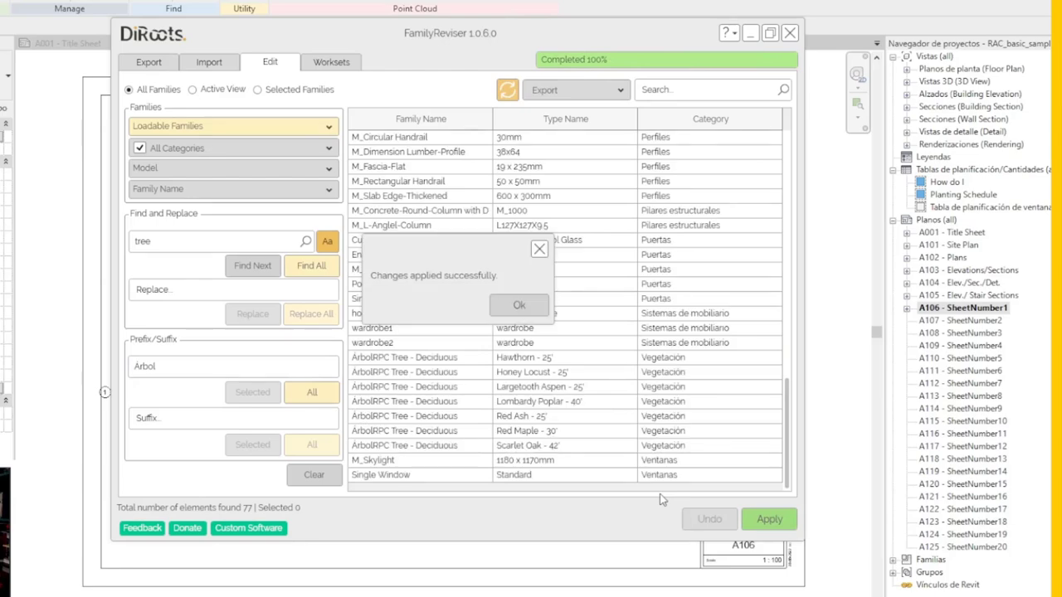
click(518, 305)
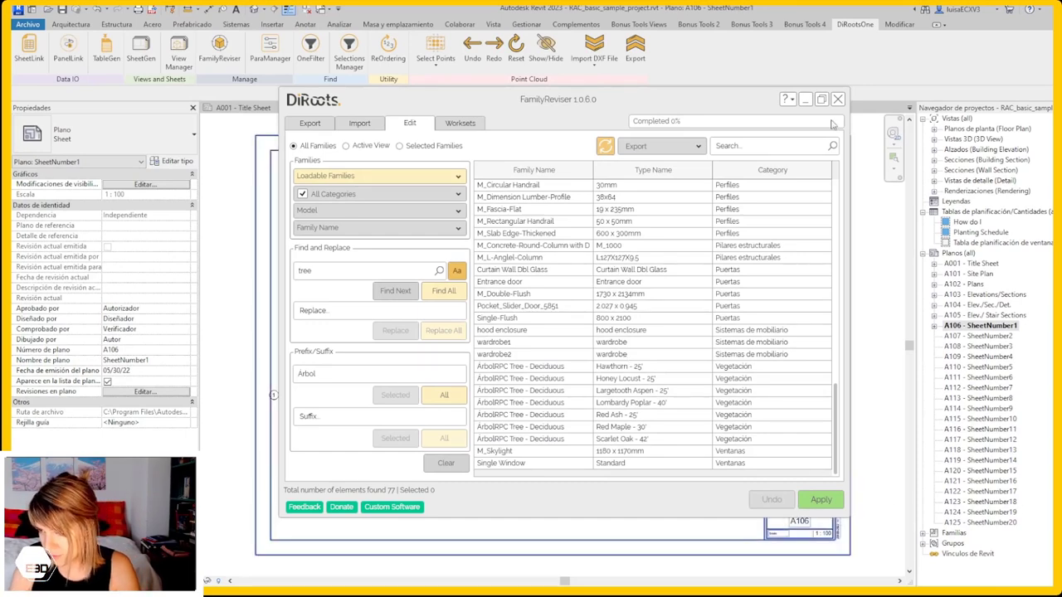
Step: Search the project browser families for Árbol and expand ArbolRPC Tree - Deciduous to show its seven types
click(837, 99)
click(923, 535)
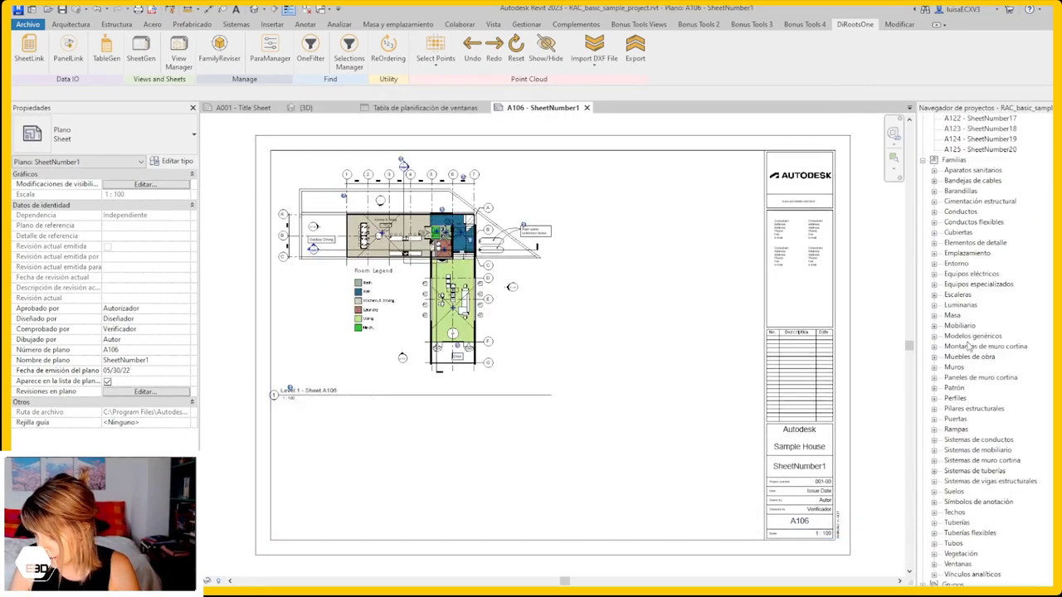
right_click(954, 160)
click(949, 181)
text(Árbol)
key(Return)
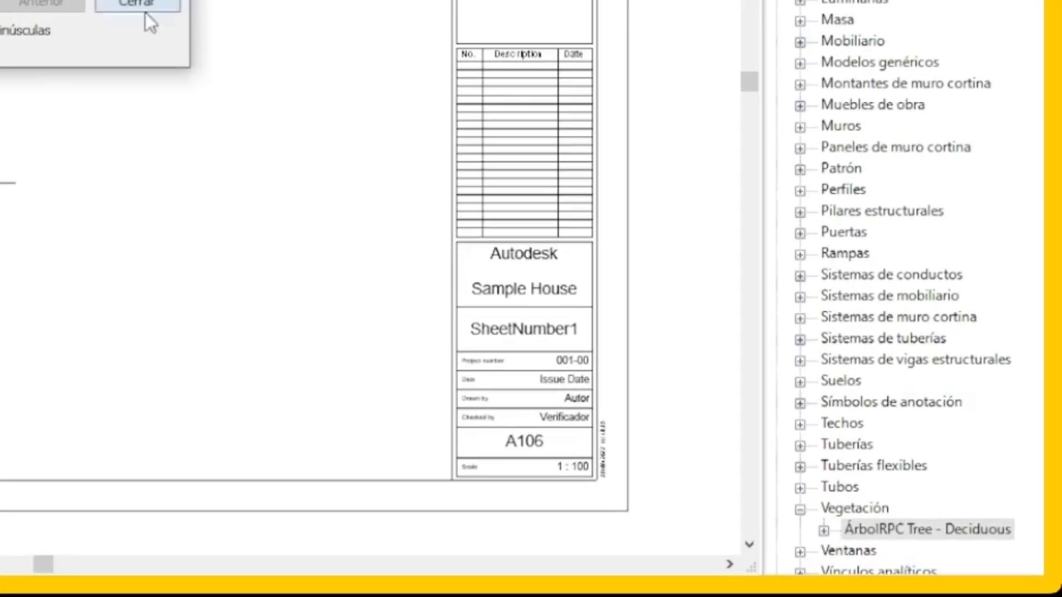
click(314, 115)
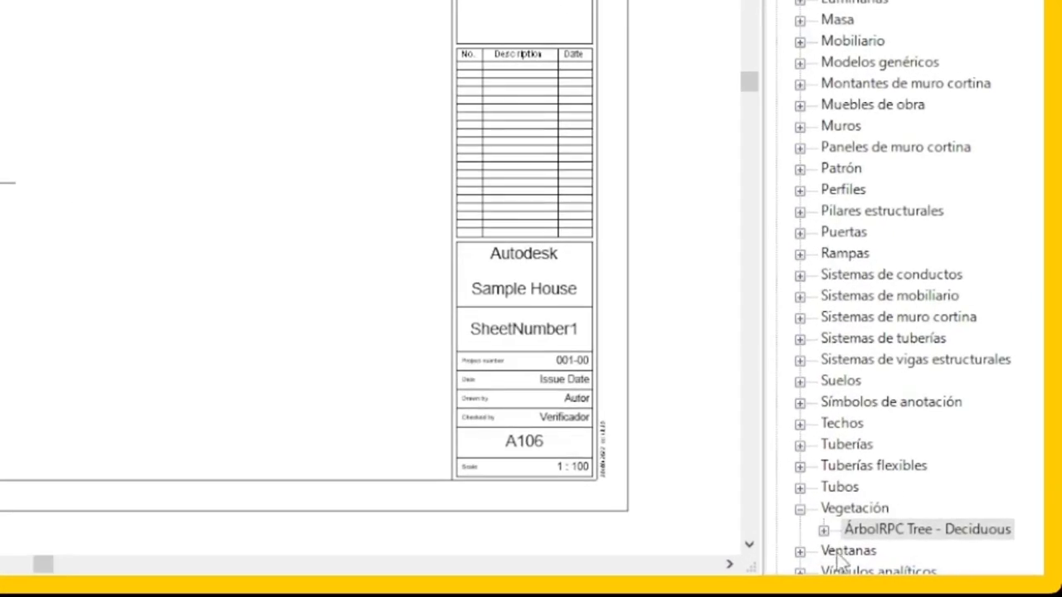
click(912, 541)
click(868, 543)
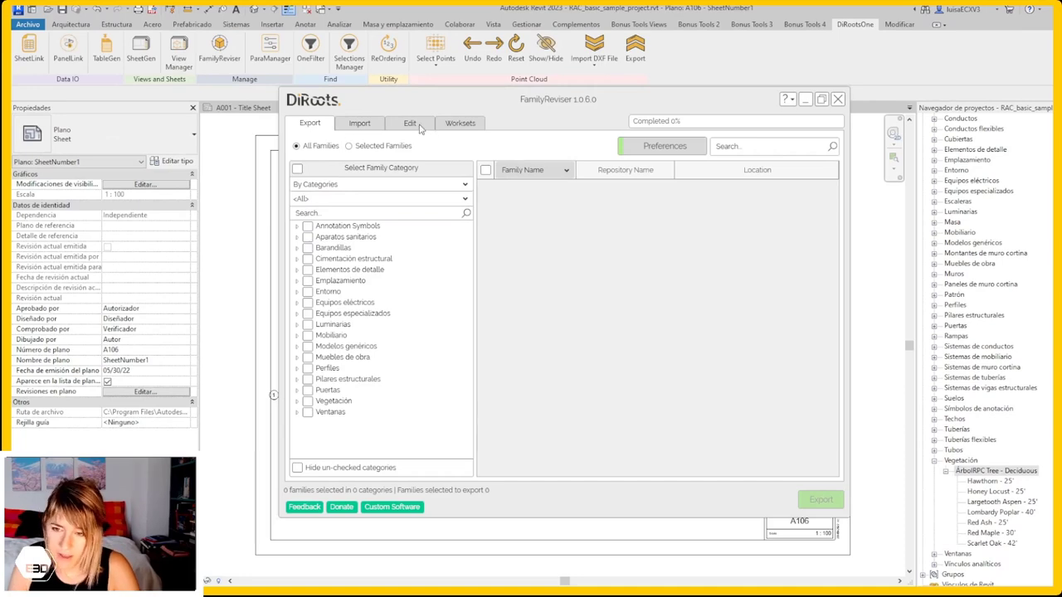
Step: Switch FamilyReviser to editing families and attempt the Worksets option
click(409, 123)
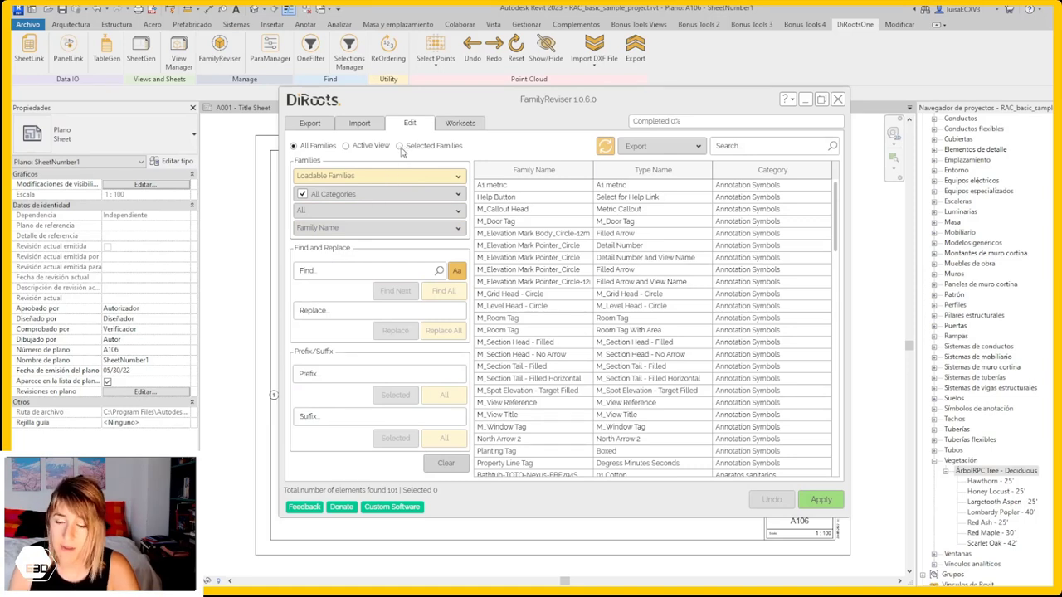
click(459, 124)
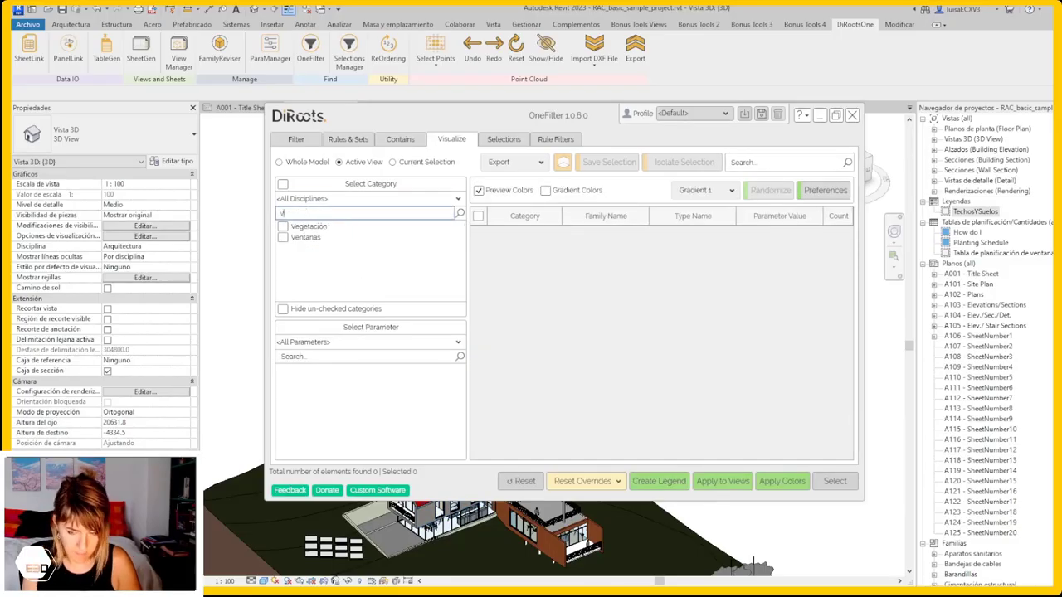
Step: Colour the 17 Ventanas windows by area and apply the overrides to the 3D view
text(n)
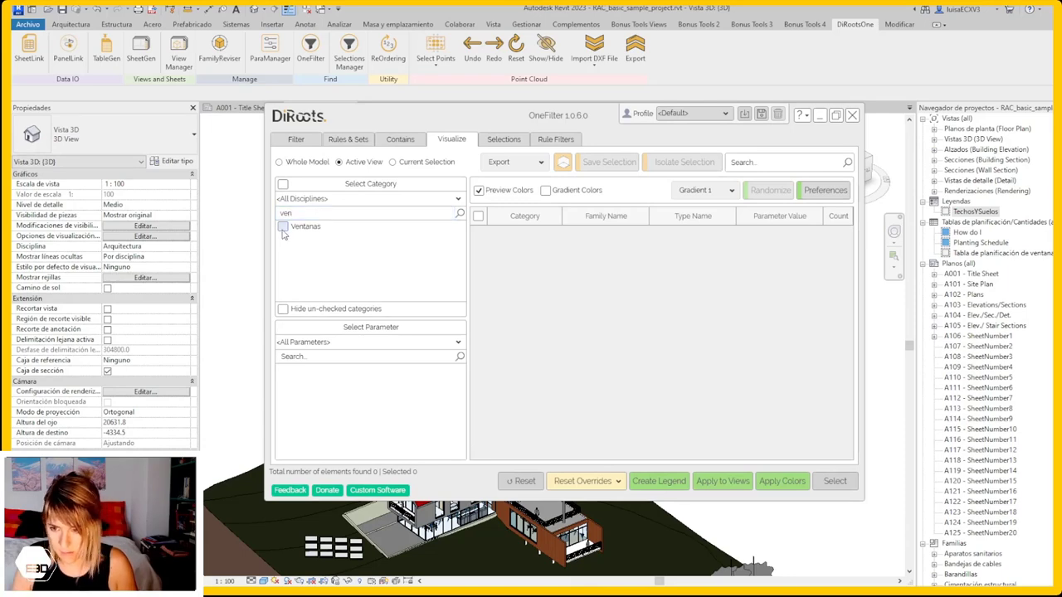
click(282, 228)
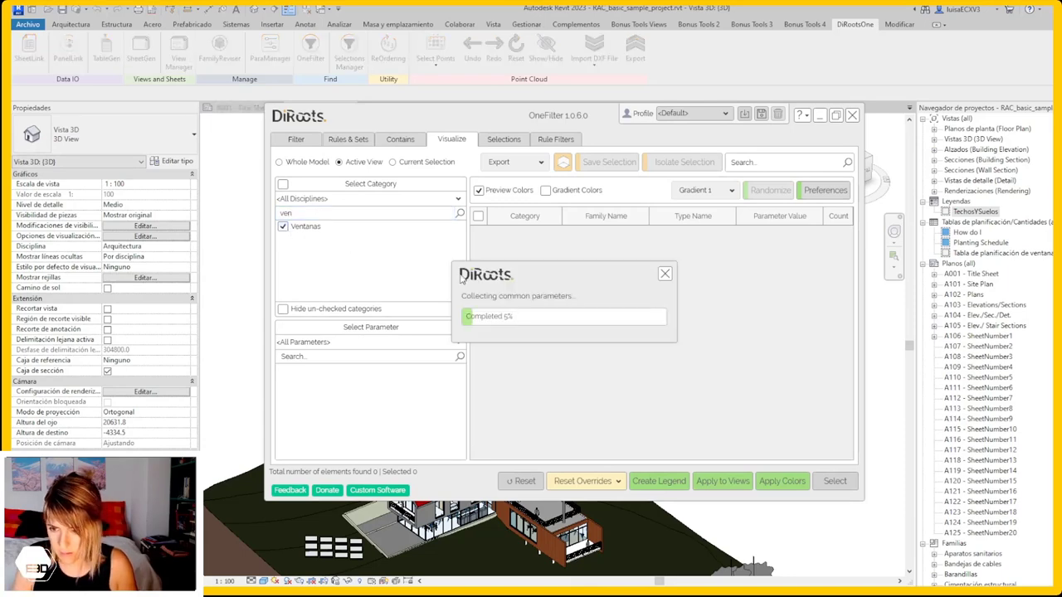
click(730, 482)
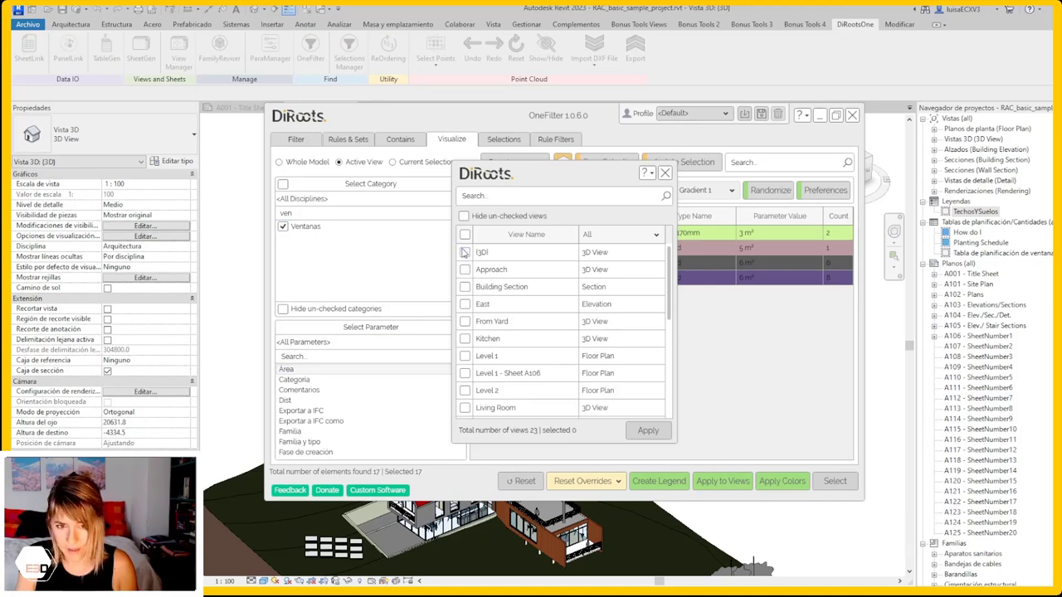
click(645, 430)
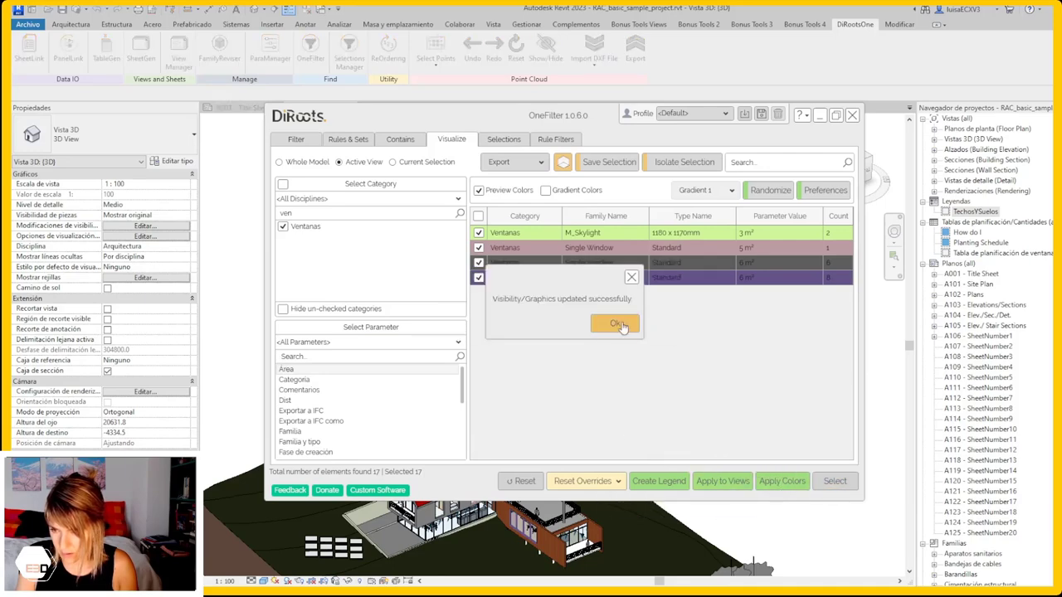
click(615, 324)
Step: Create a legend named Ventana from the windows coloured by Familia
click(853, 115)
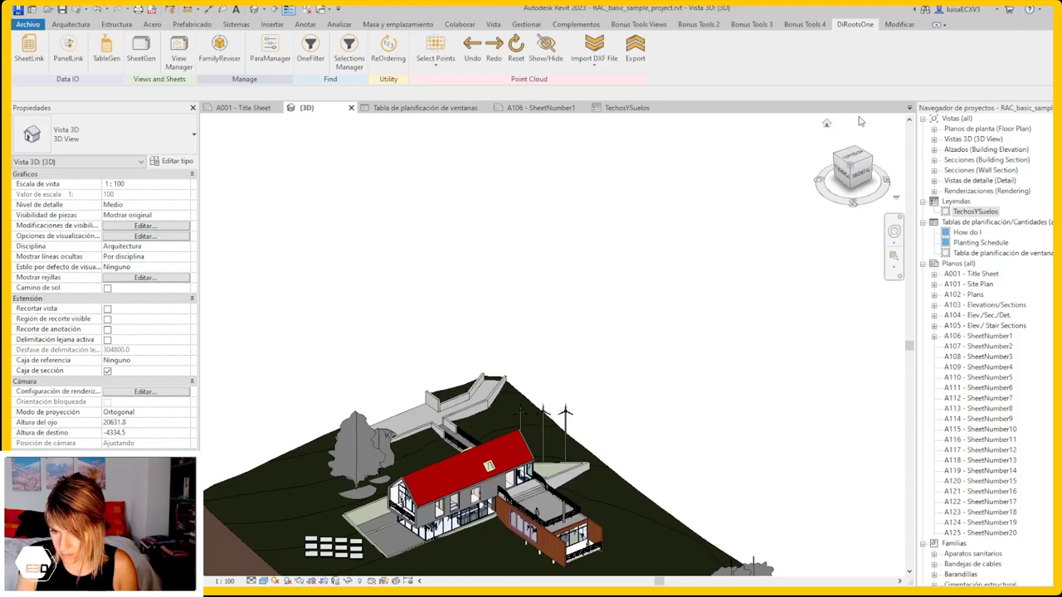
text(Ventana)
click(616, 362)
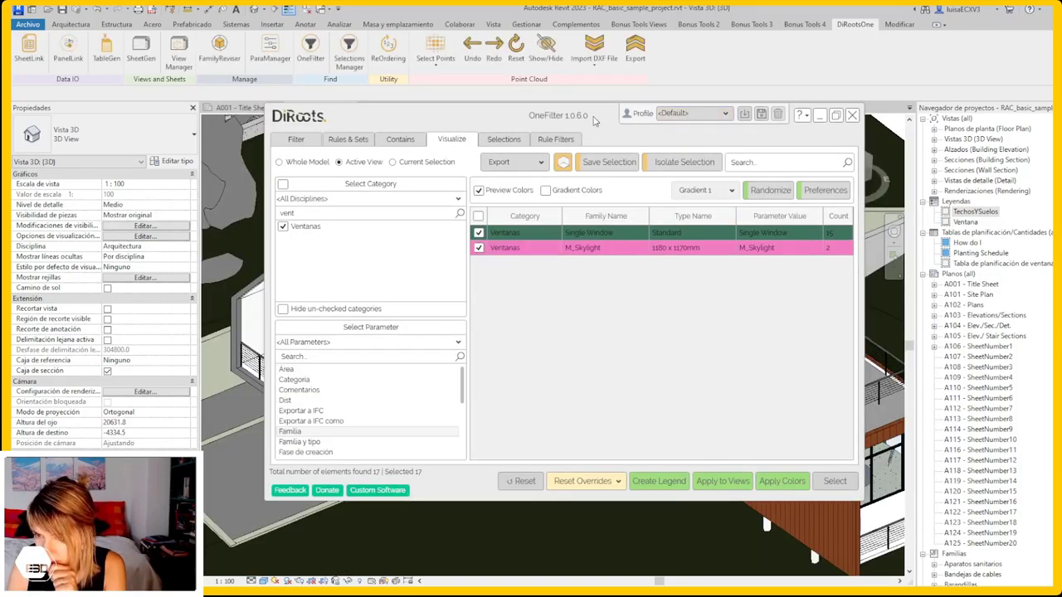
drag(593, 120, 630, 374)
click(855, 370)
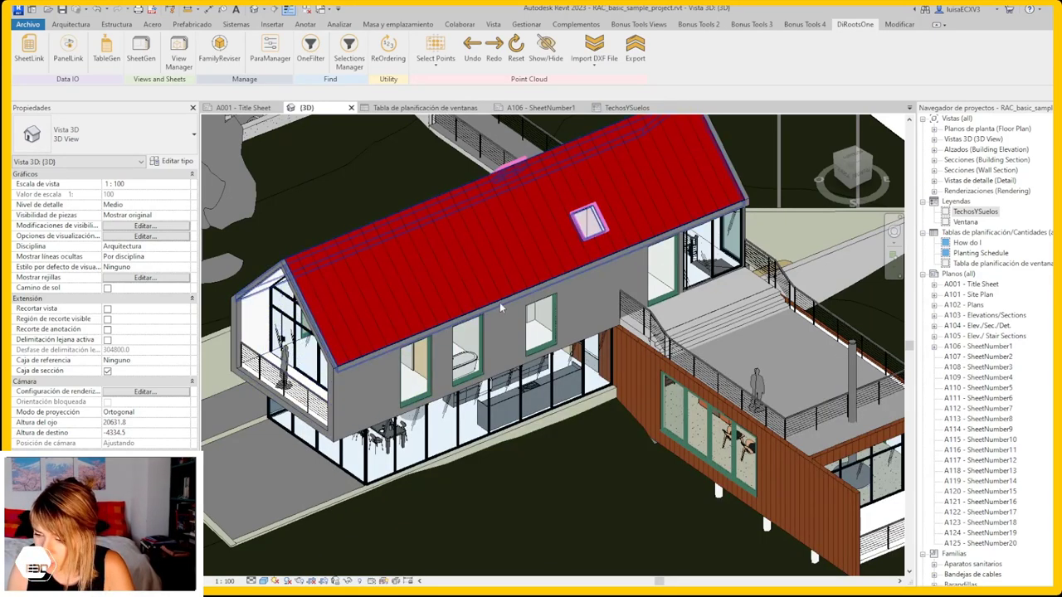
Step: Open the Ventana legend and bring up the Selections Manager
scroll(501, 308, down, 3)
scroll(614, 398, up, 5)
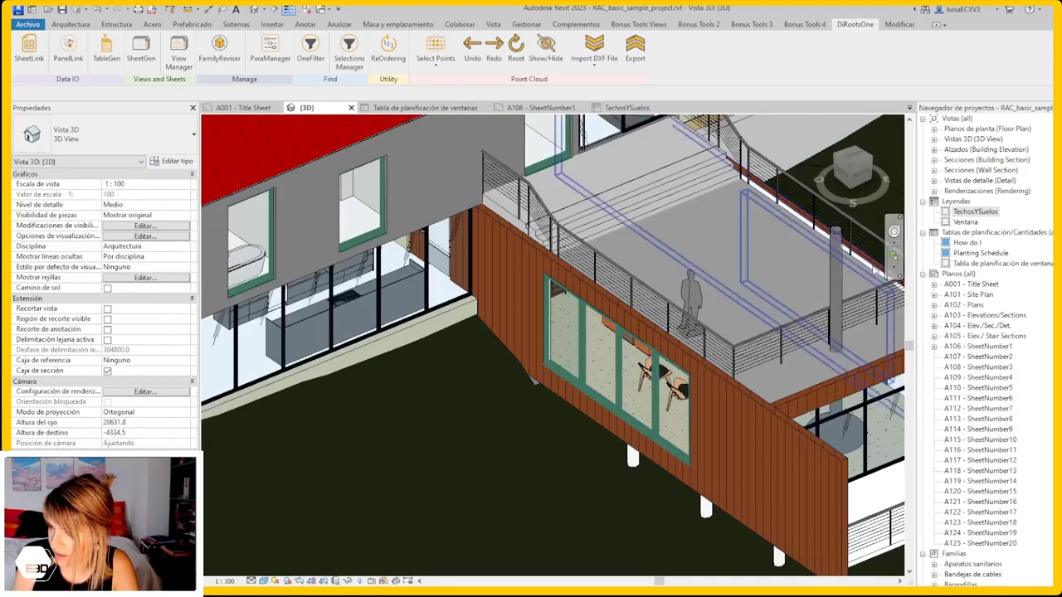
double_click(964, 221)
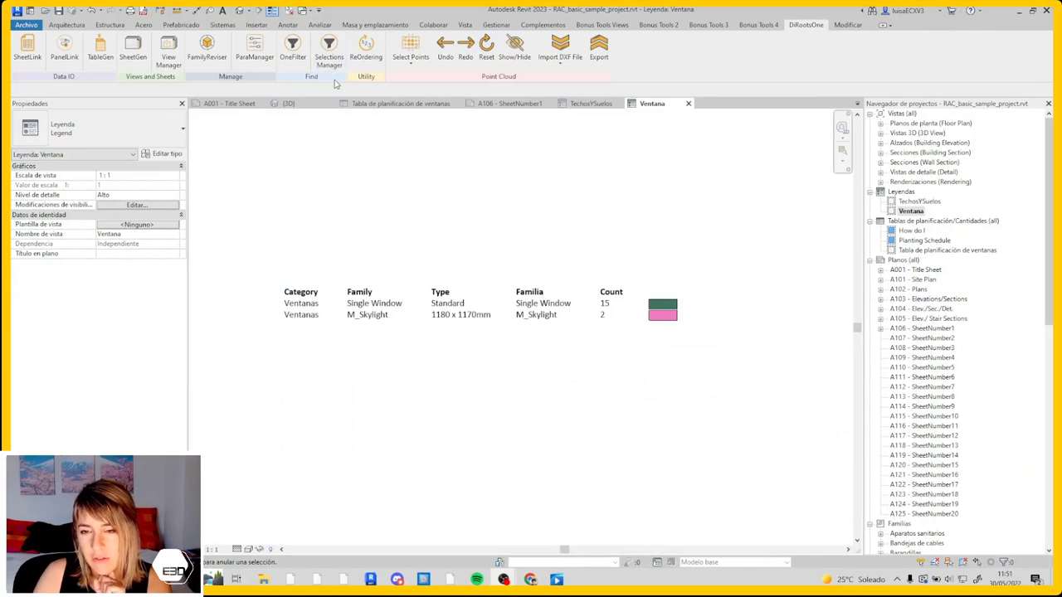
click(329, 53)
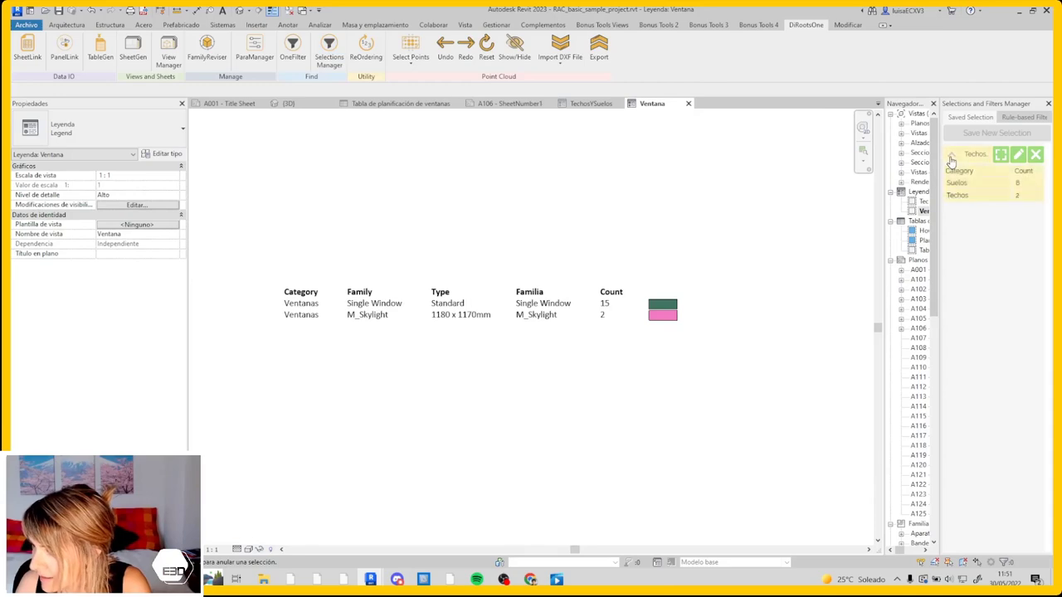
Step: Select the saved Techos floors-and-roofs selection in the 3D view, then clear it
click(1001, 155)
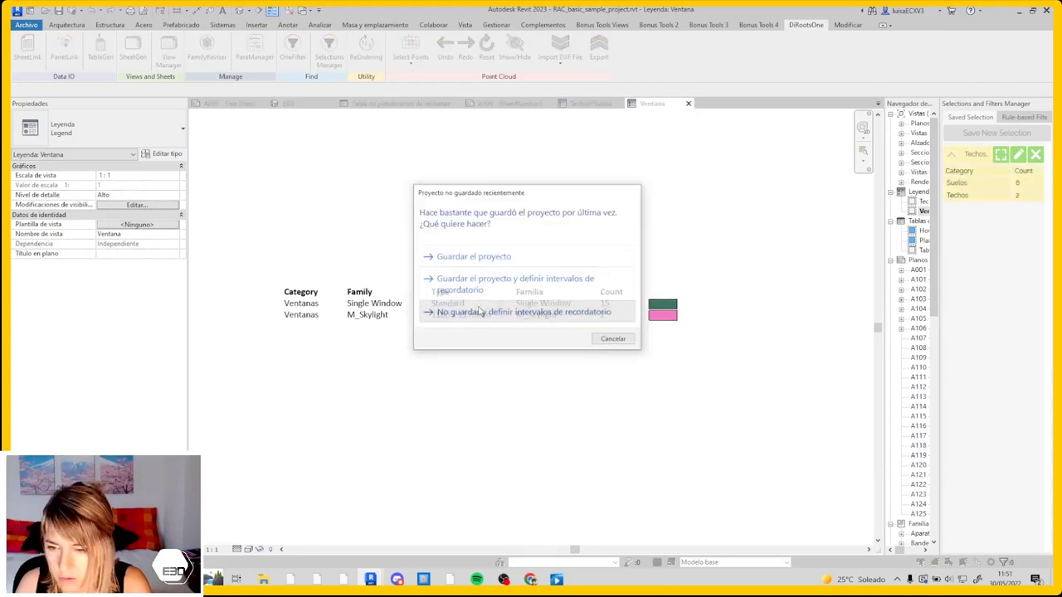
scroll(323, 375, down, 5)
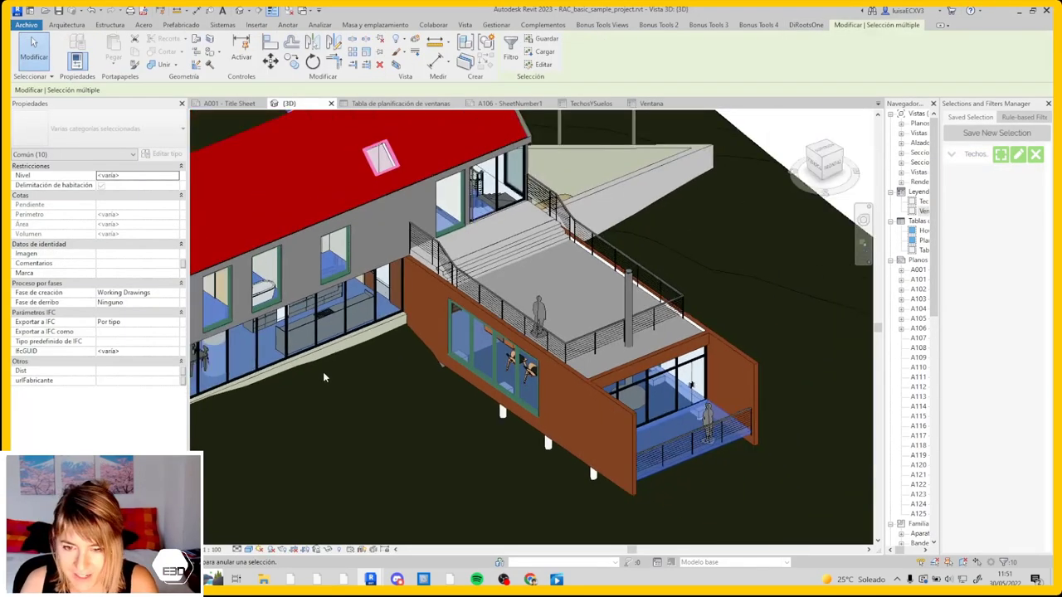
scroll(324, 375, up, 3)
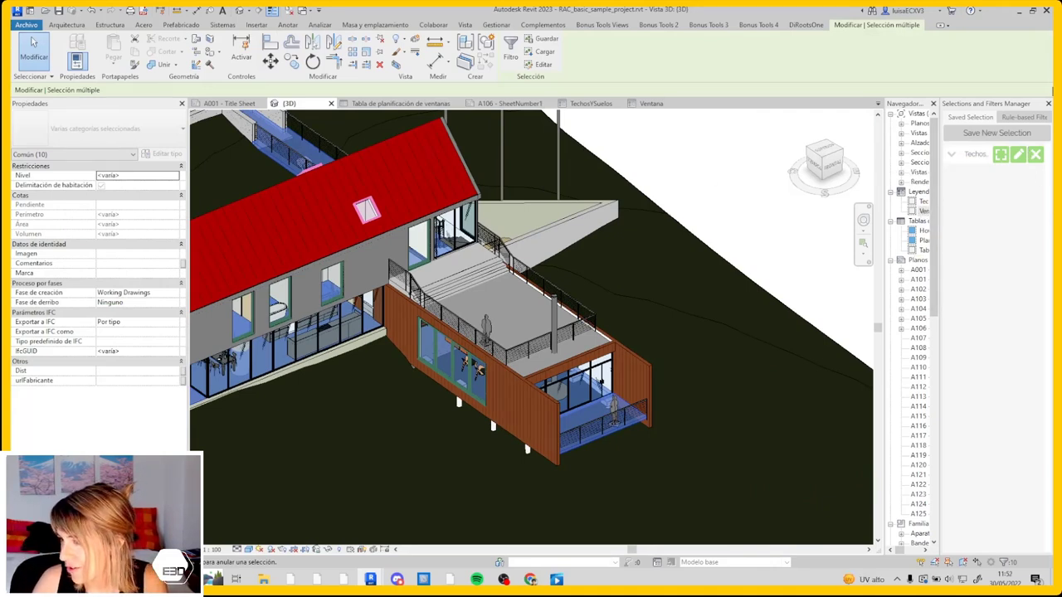
key(Escape)
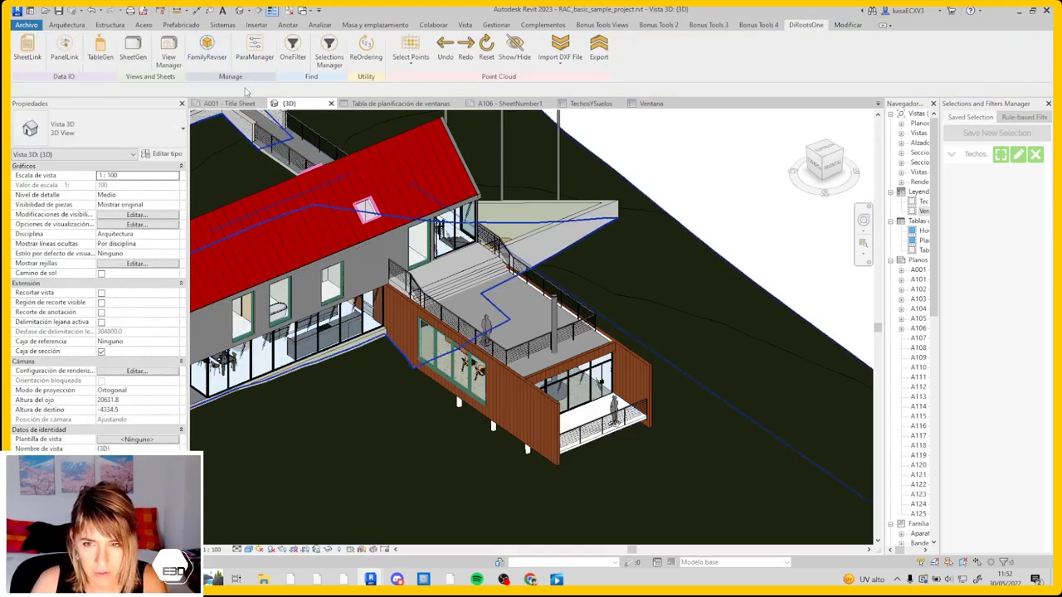
Step: Reopen OneFilter and restrict the category filter to Mobiliario furniture
click(301, 55)
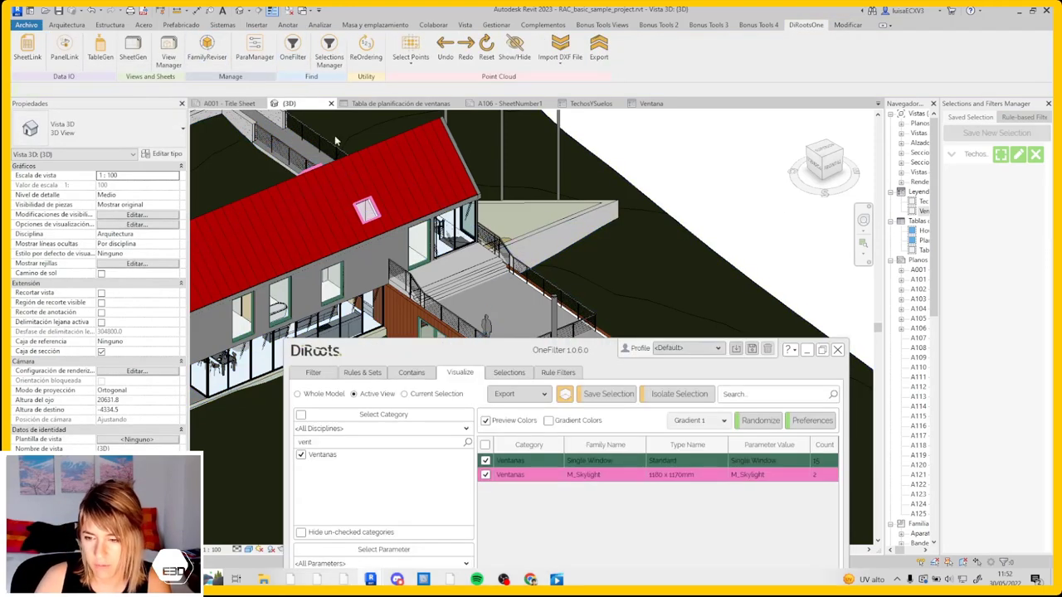
drag(475, 369, 389, 123)
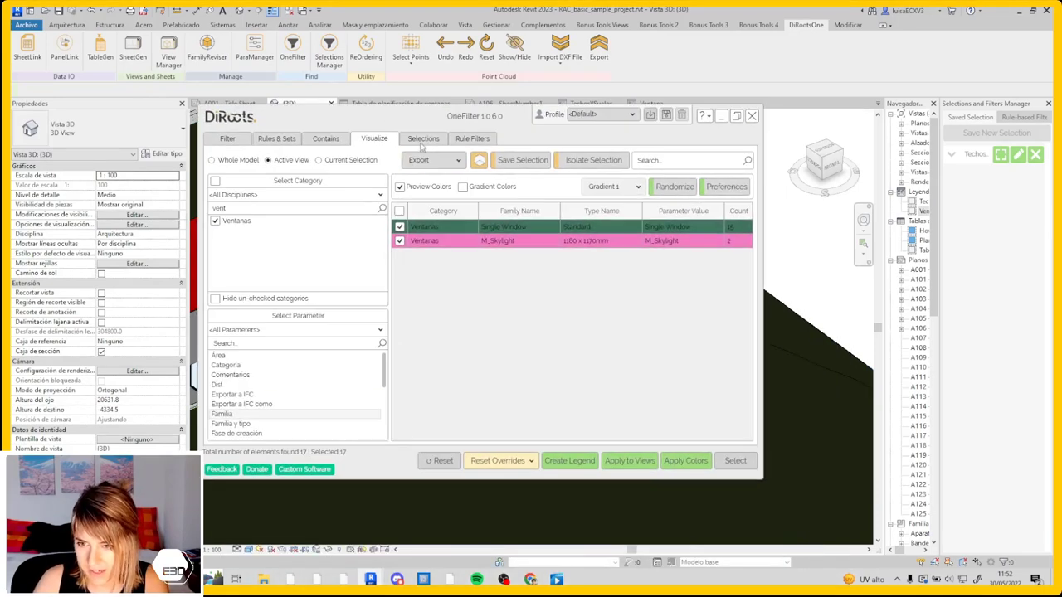
click(422, 140)
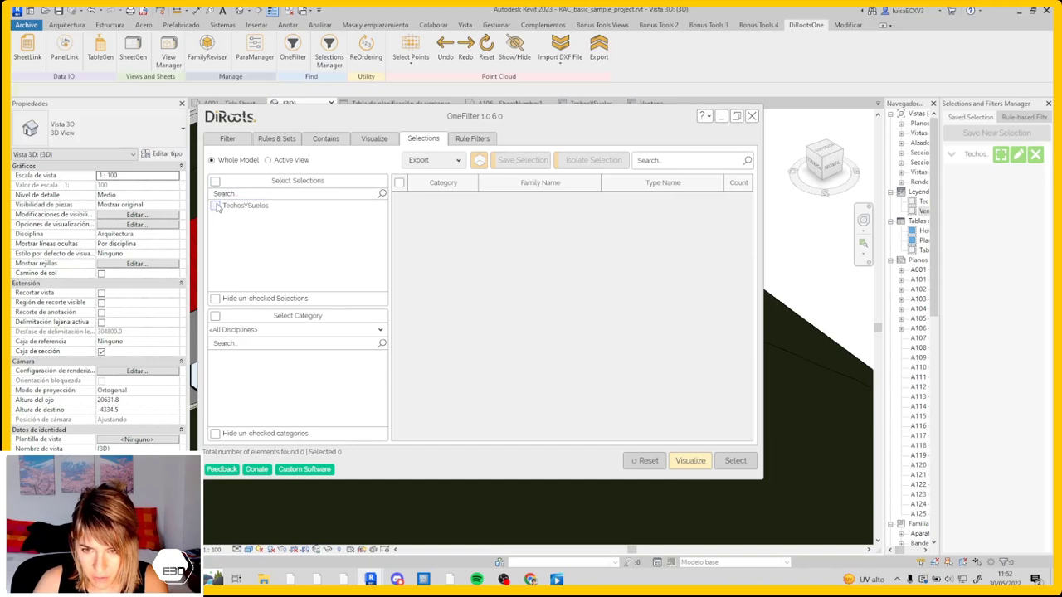
click(276, 139)
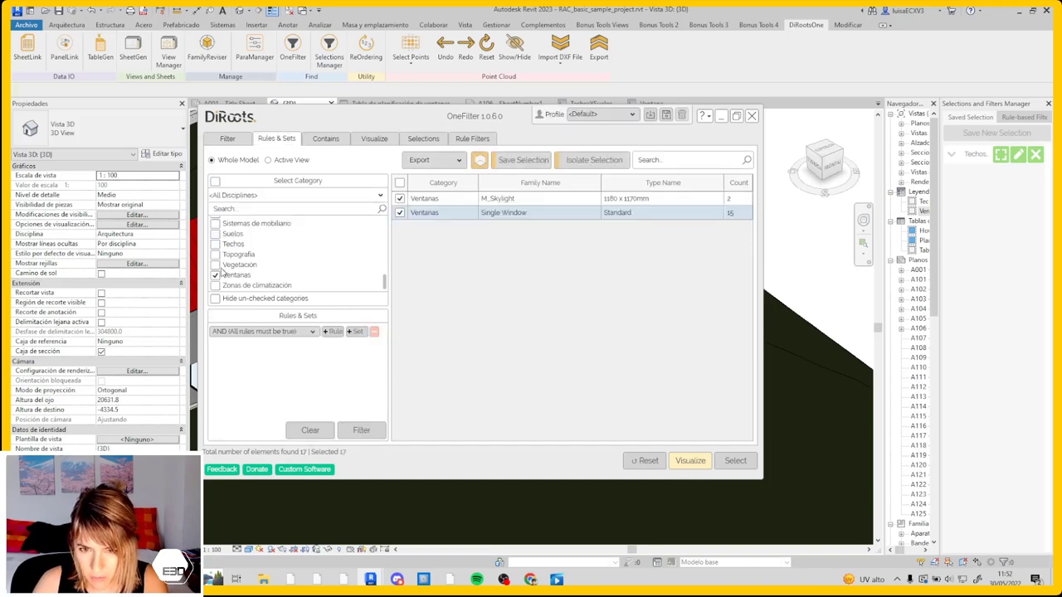
click(225, 138)
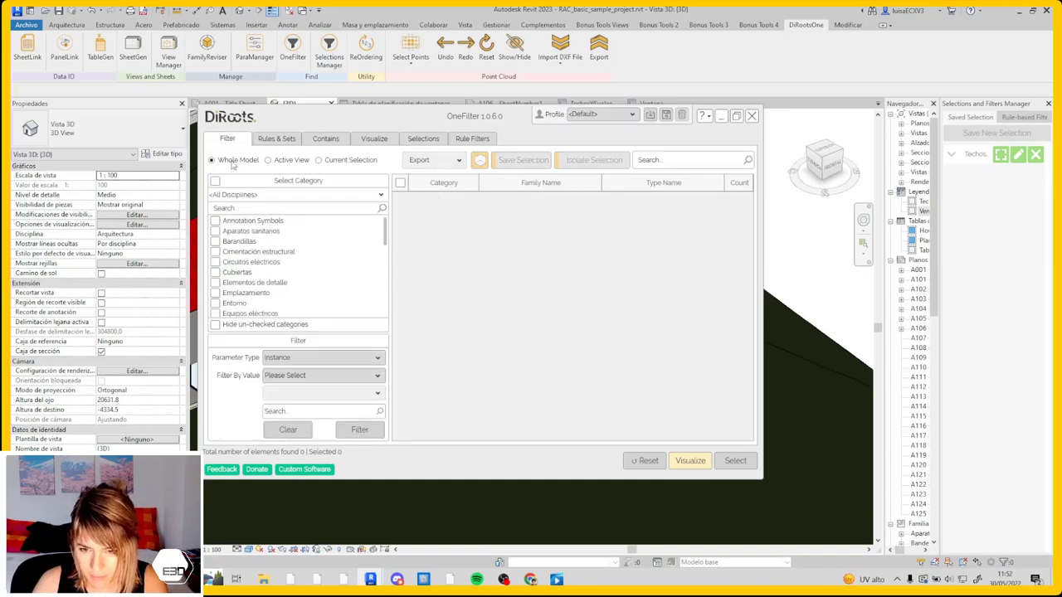
scroll(255, 249, down, 3)
click(214, 275)
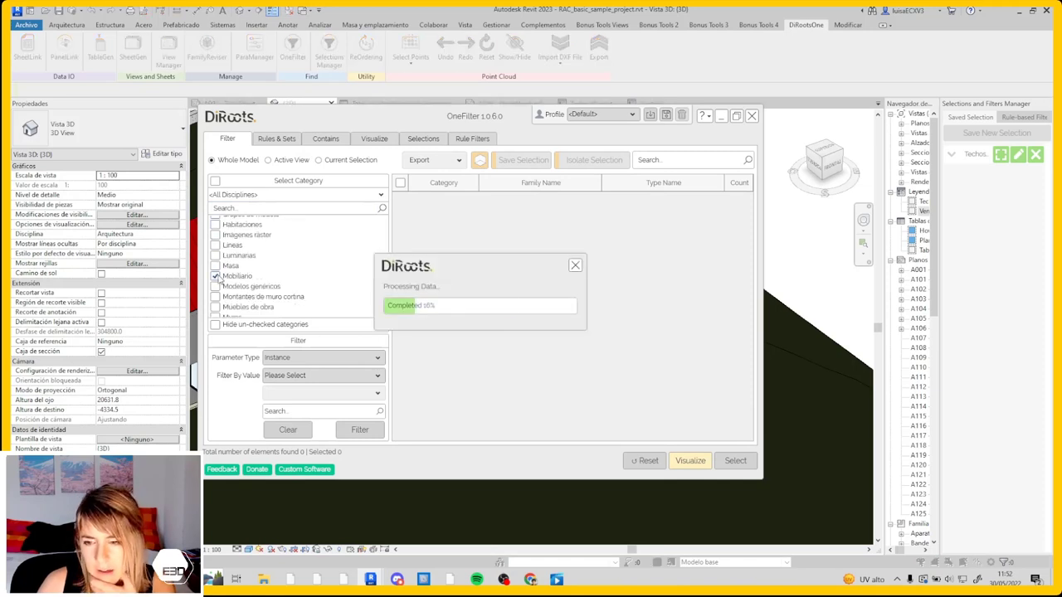
Step: Filter the furniture where Familia y tipo equals Bar Chair
click(305, 374)
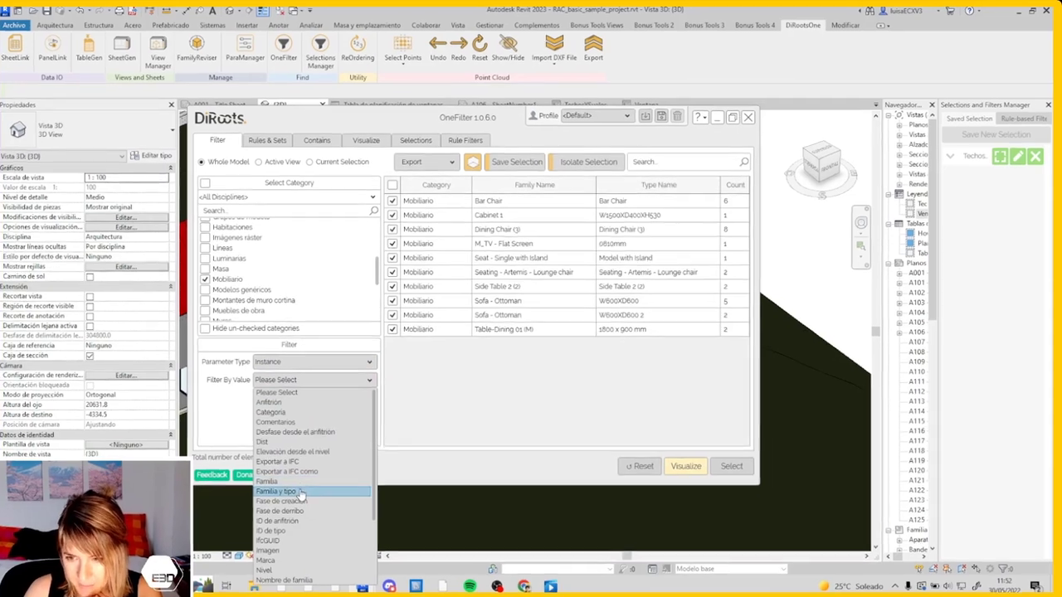
click(309, 485)
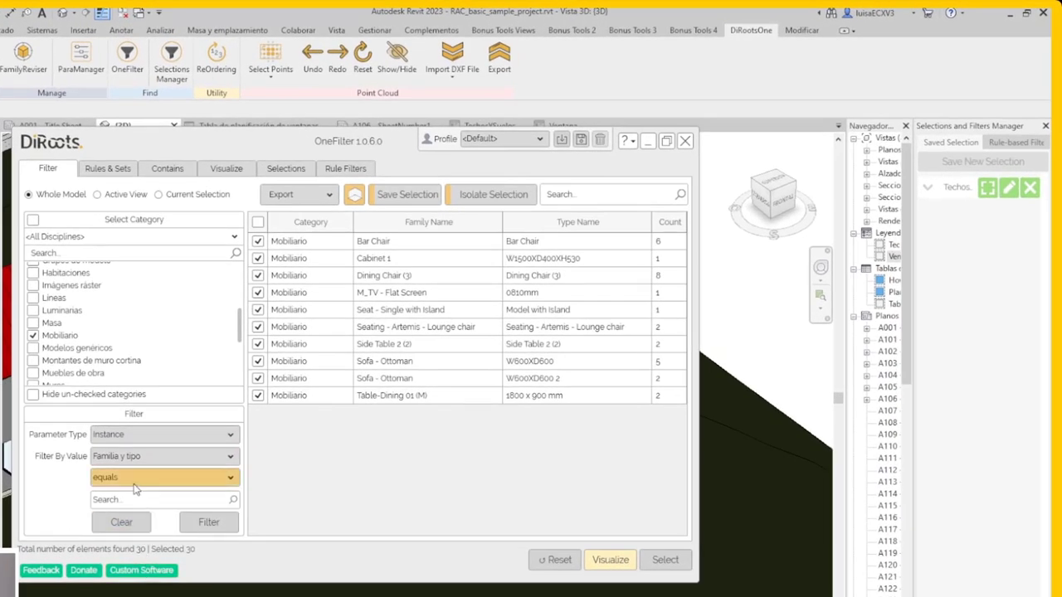
click(135, 489)
click(135, 493)
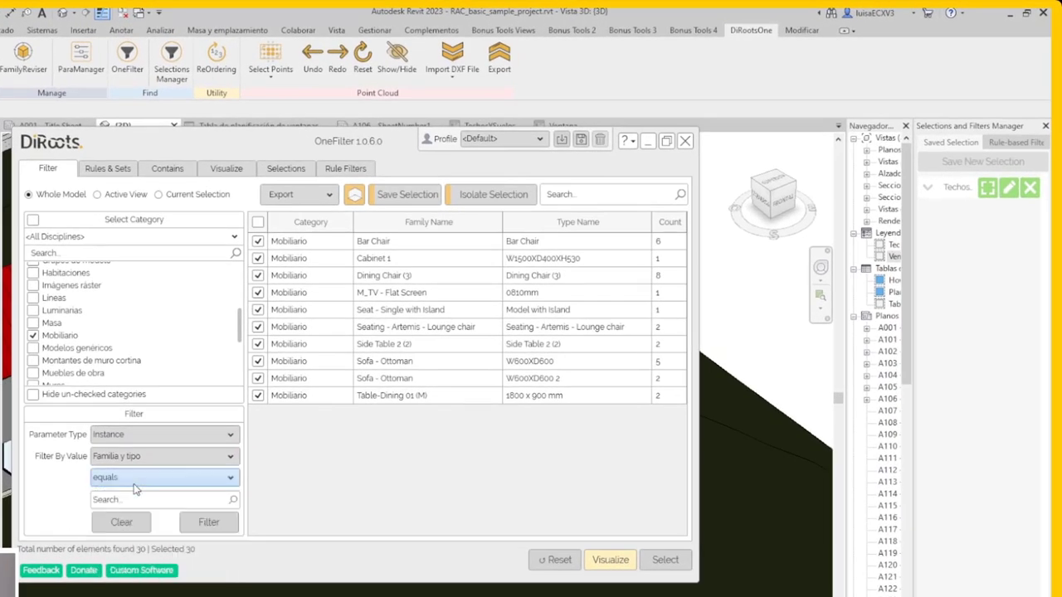
click(133, 499)
text(Bar Chair: Bar Chair)
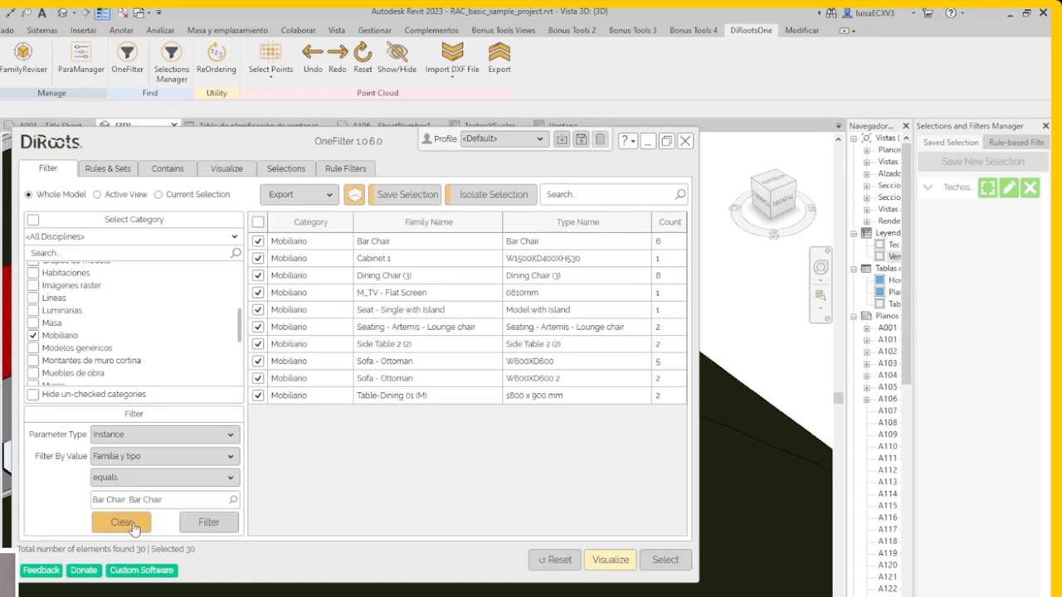
click(207, 523)
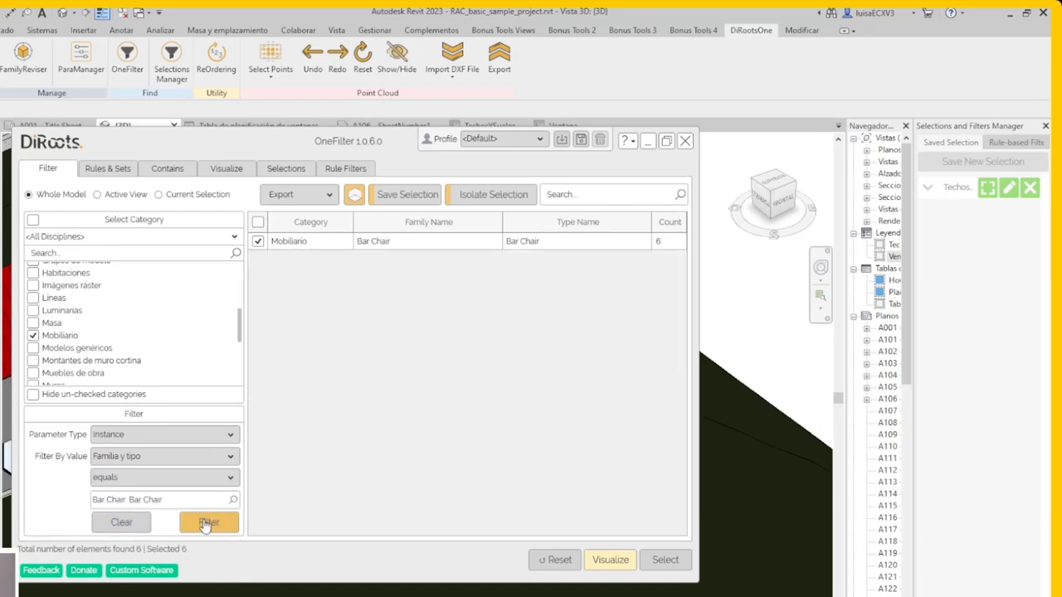
Step: Save the six chairs as selection 'Bar Chair' and select them in the model
click(408, 195)
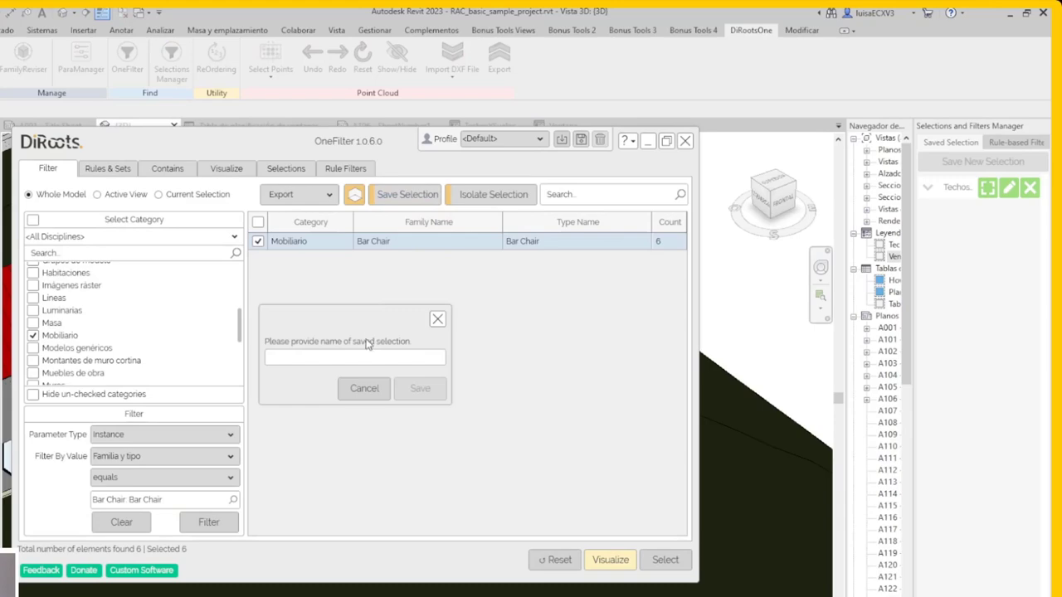
text(Bar Chair)
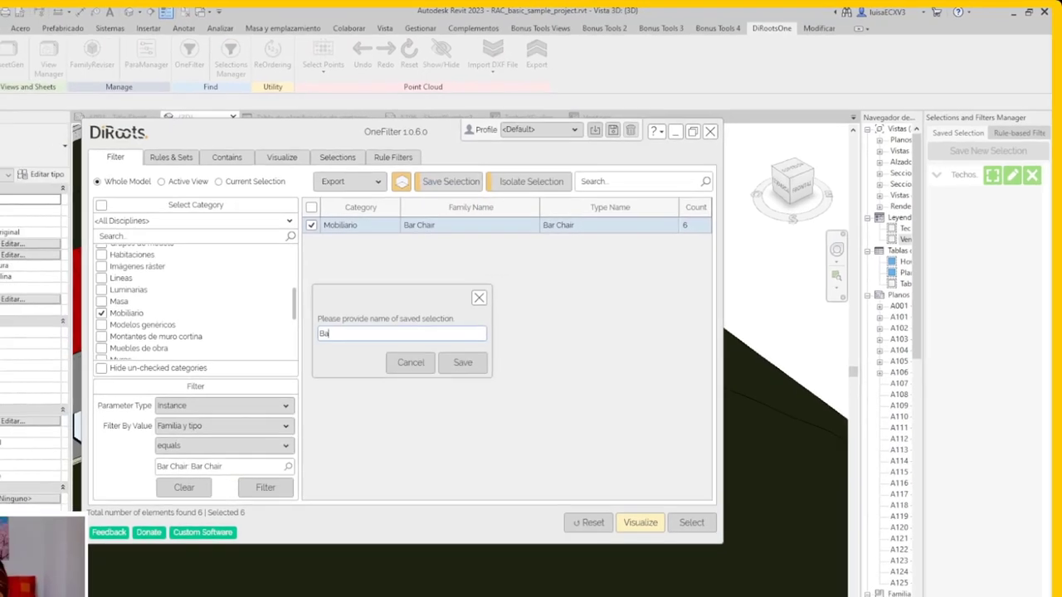
click(416, 390)
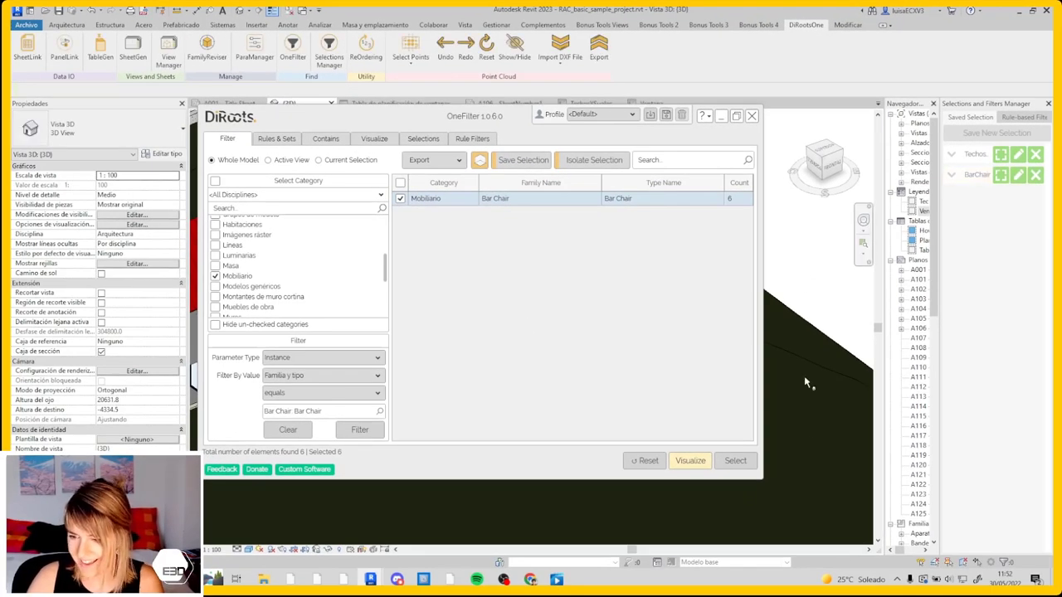
click(751, 115)
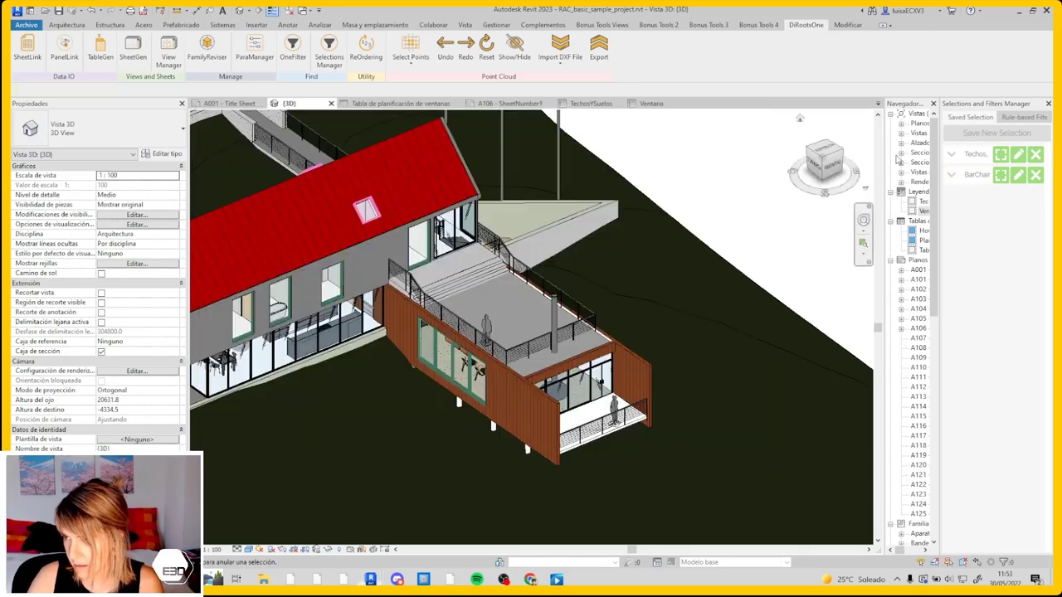
click(1001, 177)
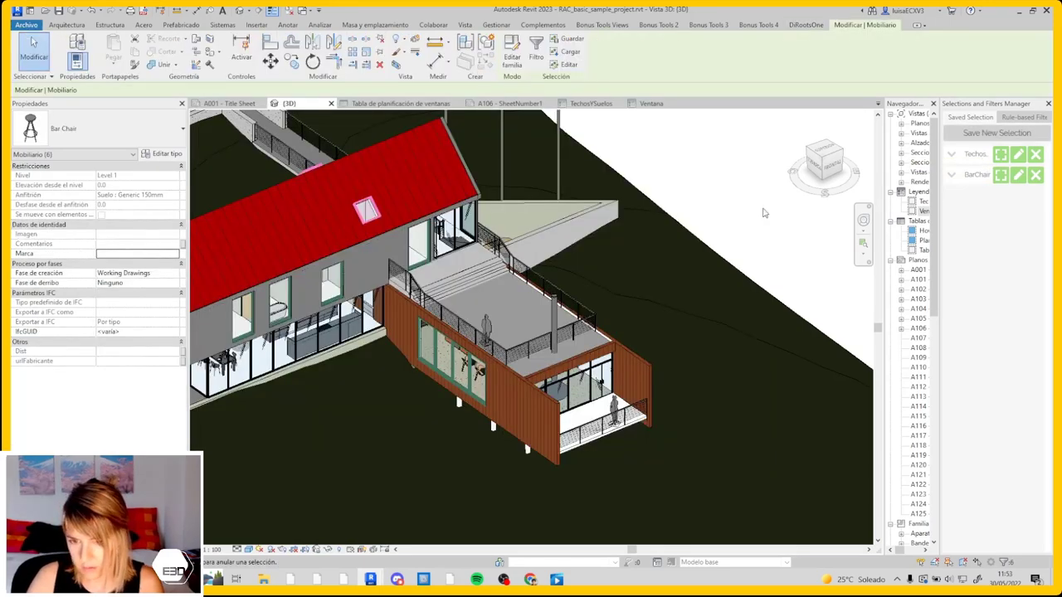
scroll(763, 213, down, 3)
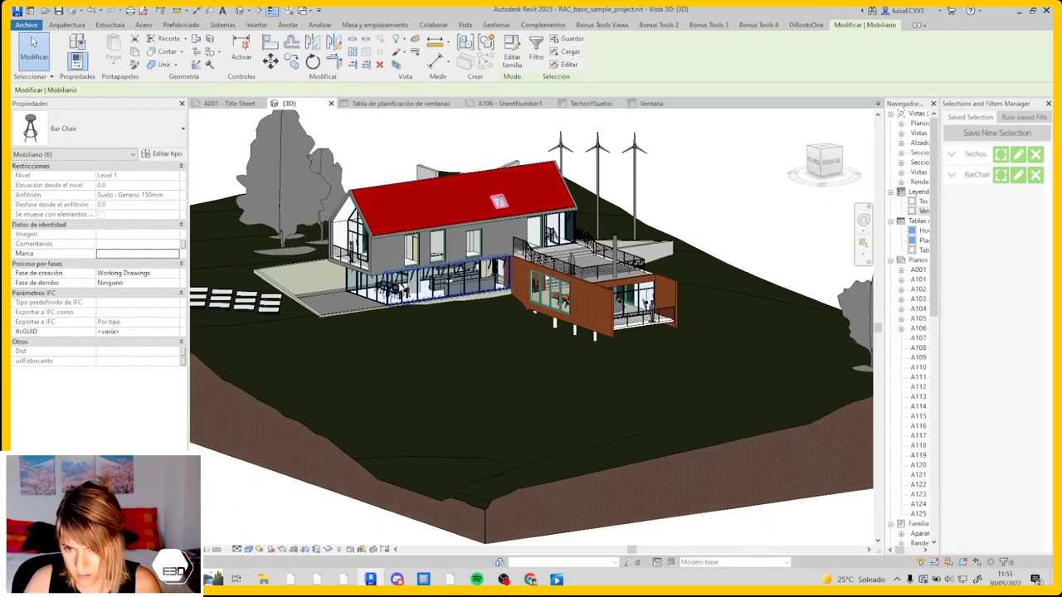
scroll(382, 278, up, 5)
shift+middle_drag(555, 266, 633, 29)
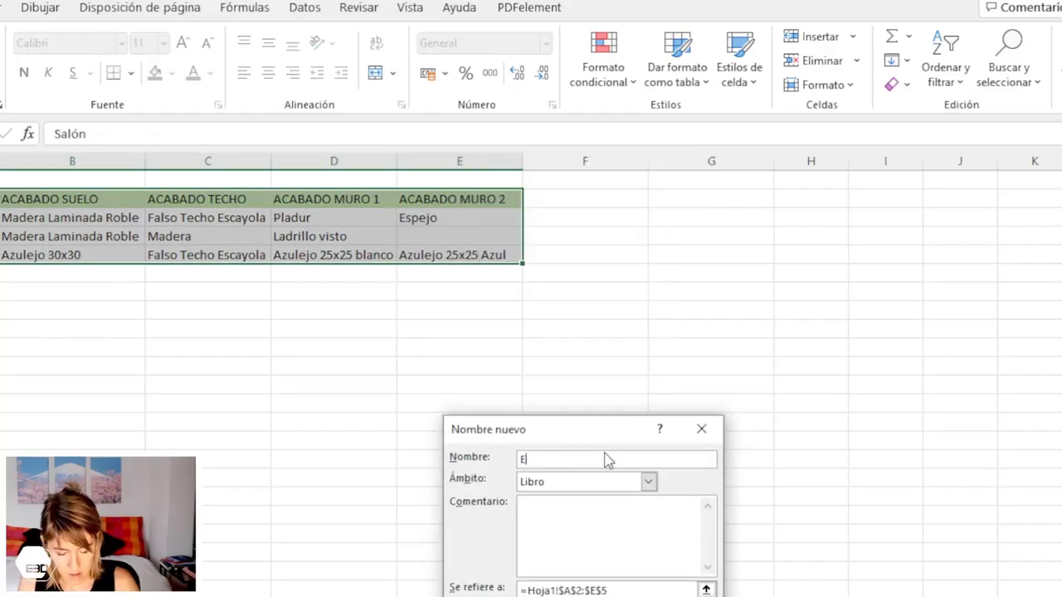
Step: Name the range =Hoja1!$A$2:$E$5 ExportarDiRoots and confirm it
text(oots)
key(Return)
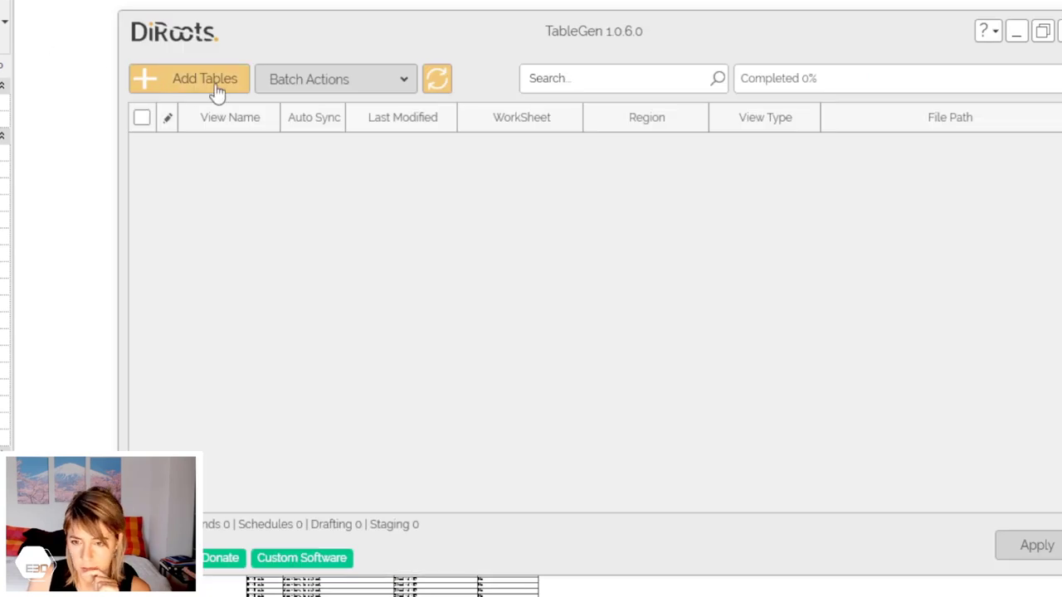
Step: Generate a Legend View table from the ExportarDiRoots region of Hoja1 in ExportarDiRoots.xlsx
click(209, 79)
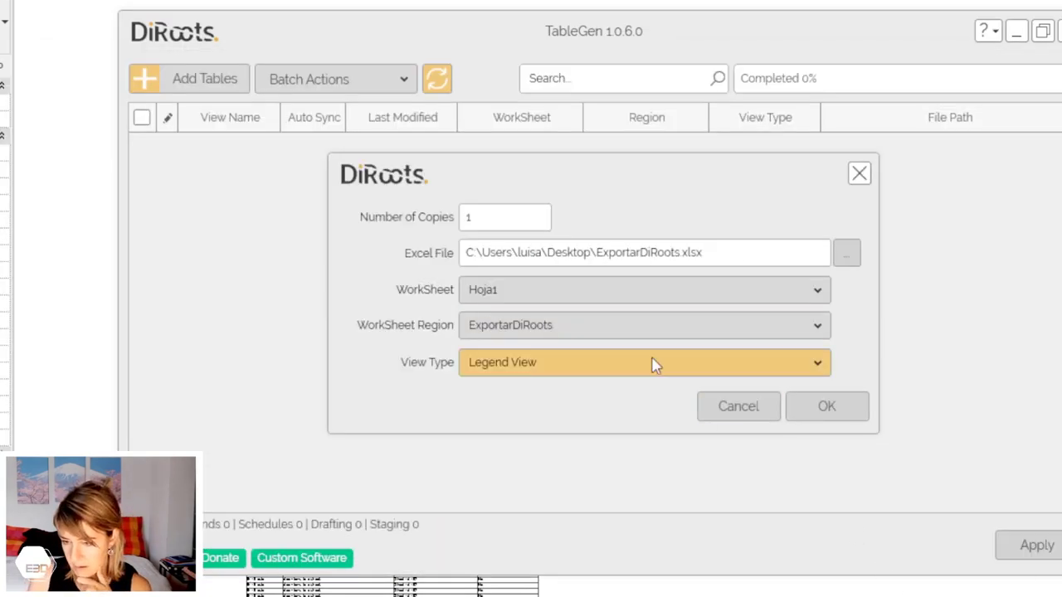
click(818, 415)
click(1057, 550)
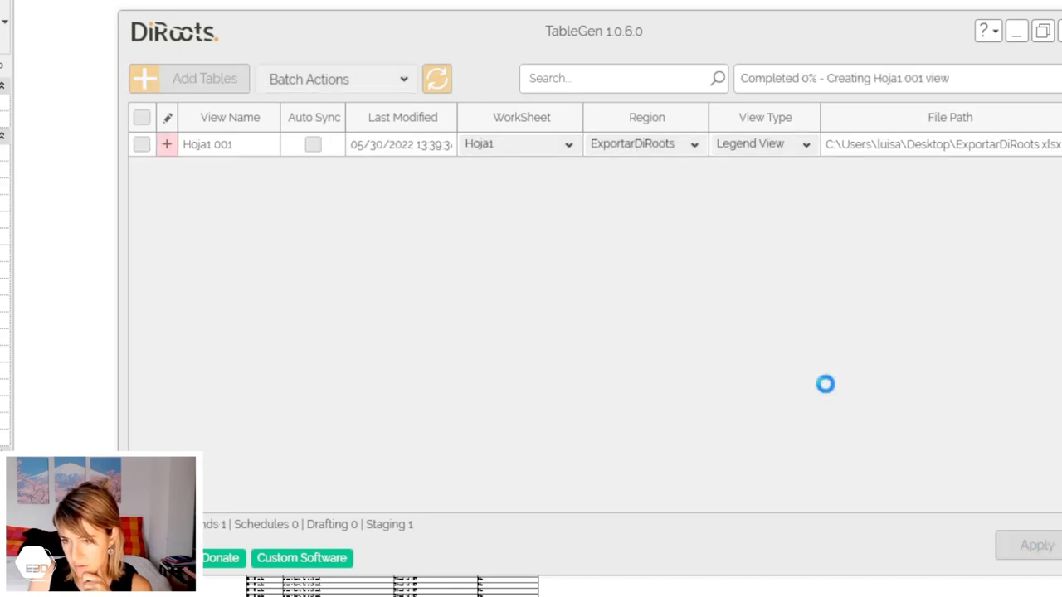
click(691, 327)
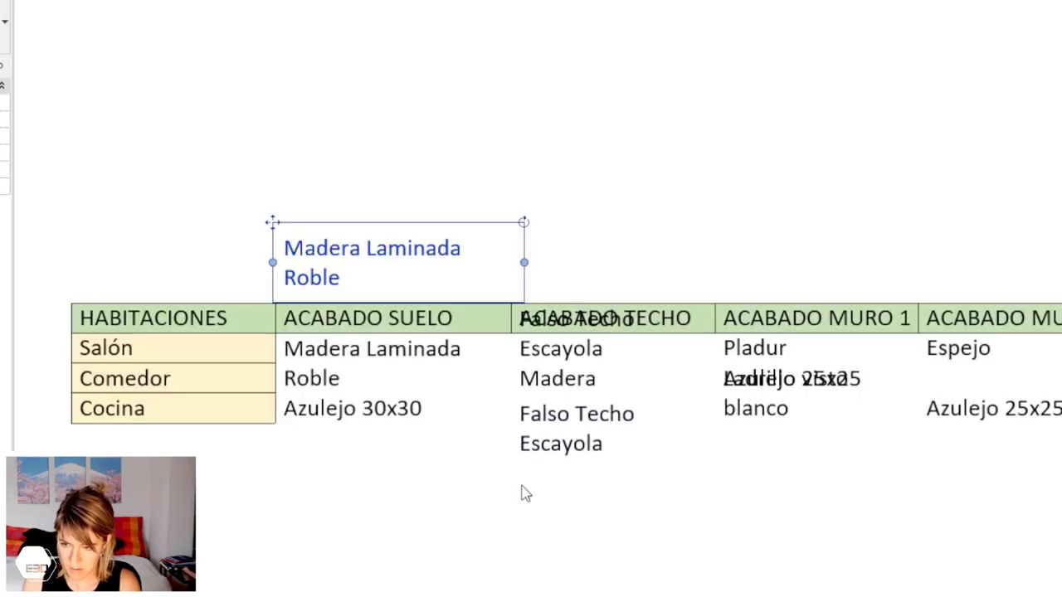
Step: Move the Azulejo 25x25 blanco text aside and stretch Madera Laminada Roble onto one line
mouse_move(775, 386)
mouse_down()
mouse_move(776, 249)
mouse_move(777, 390)
mouse_up()
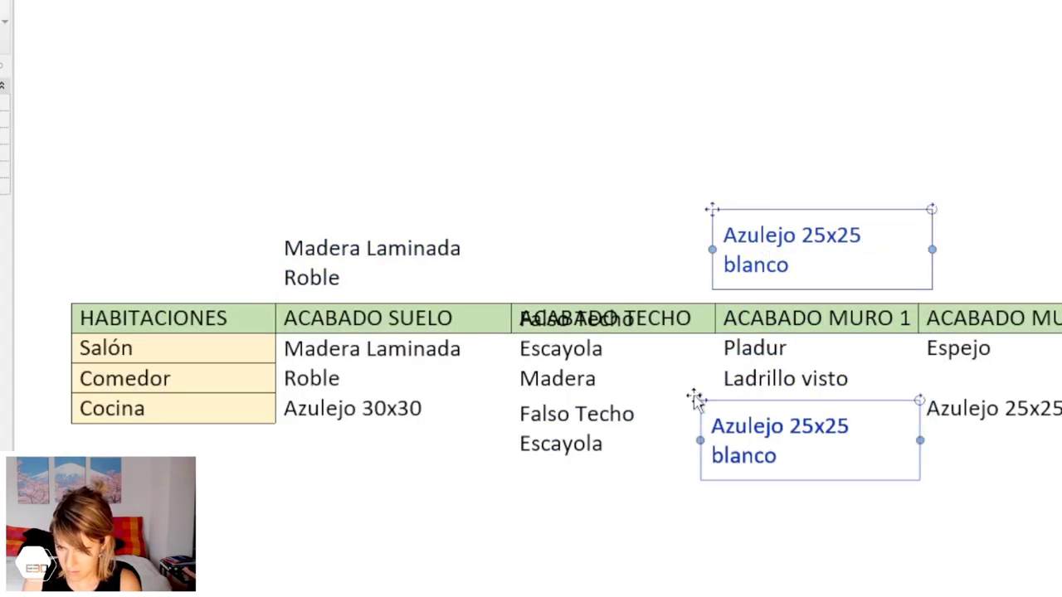
click(331, 274)
drag(523, 263, 591, 262)
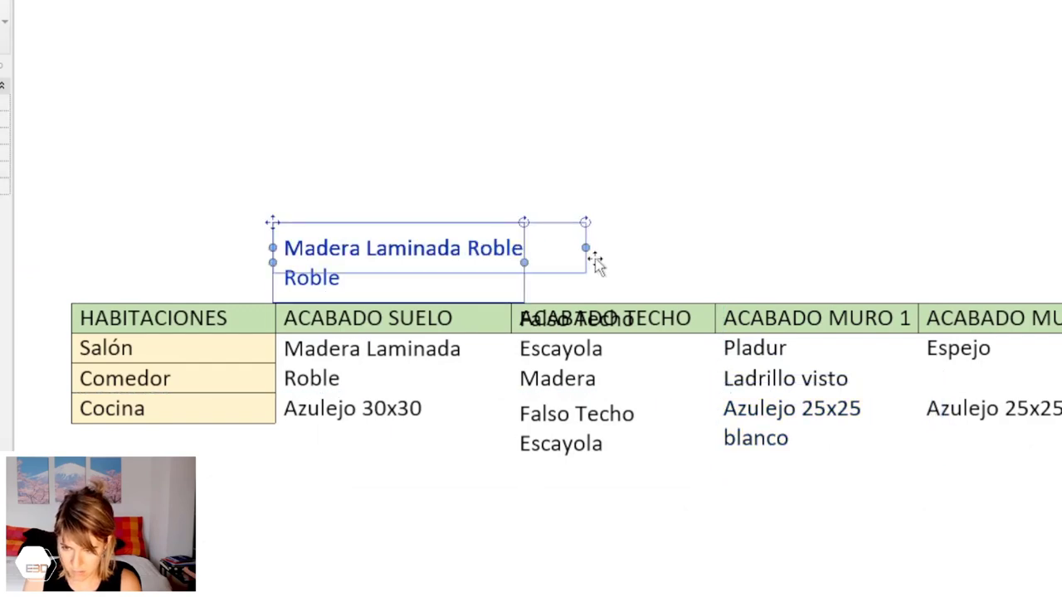
click(415, 315)
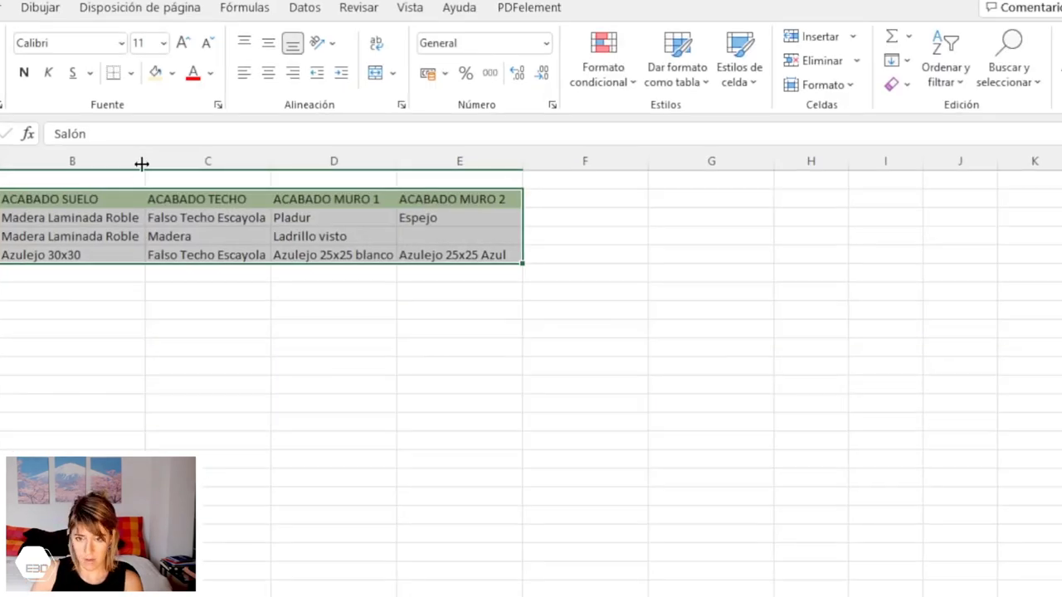
Step: Widen columns B through E and make the finishes table rows taller
drag(142, 164, 258, 164)
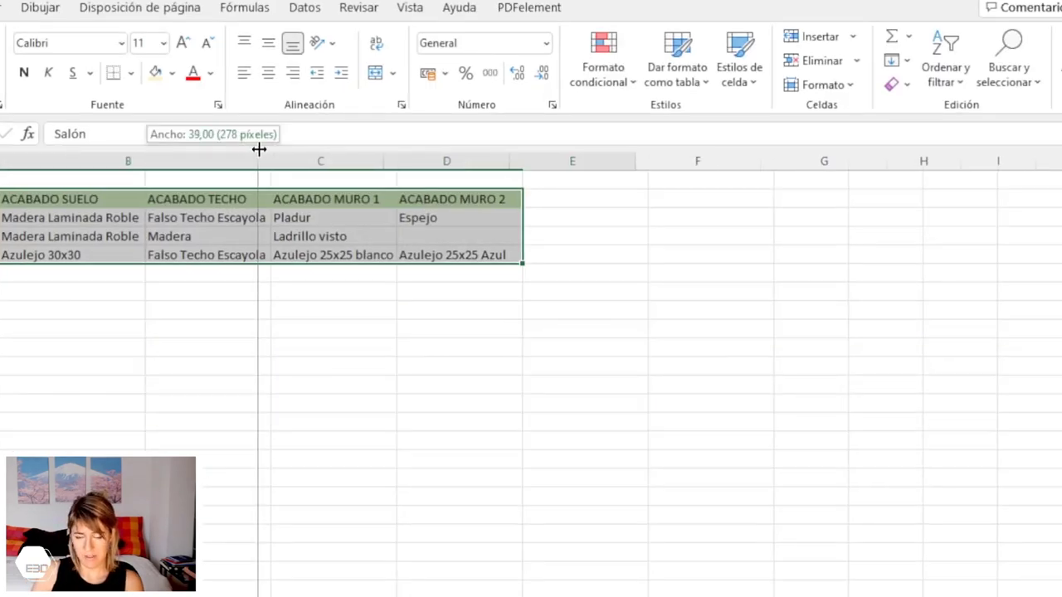
key(shift+space)
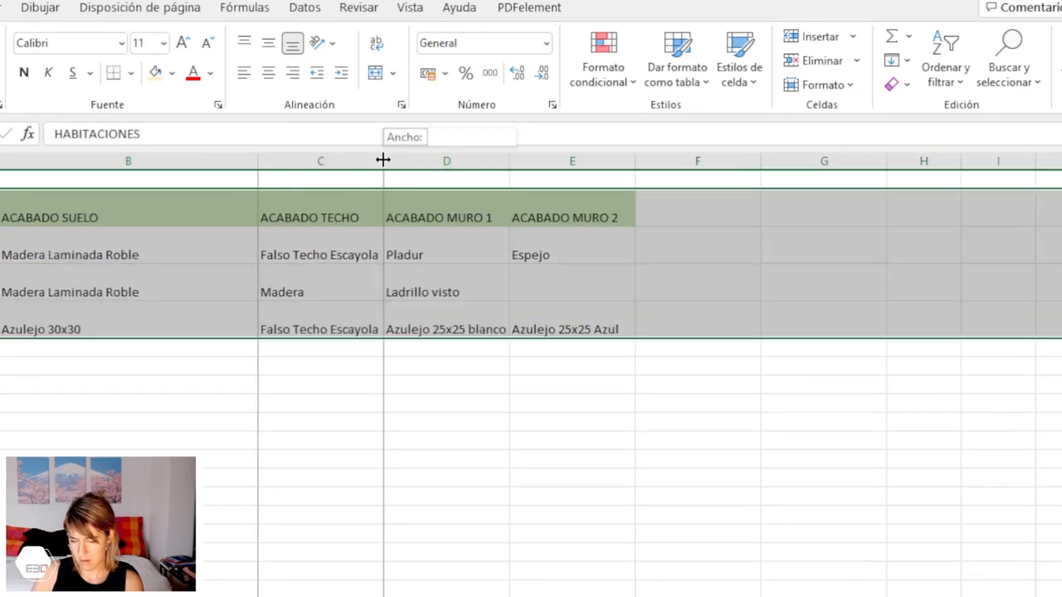
drag(384, 161, 443, 161)
drag(569, 161, 666, 163)
drag(791, 161, 836, 161)
click(742, 441)
Step: Centre the whole finishes table's text both vertically and horizontally
drag(741, 329, 17, 208)
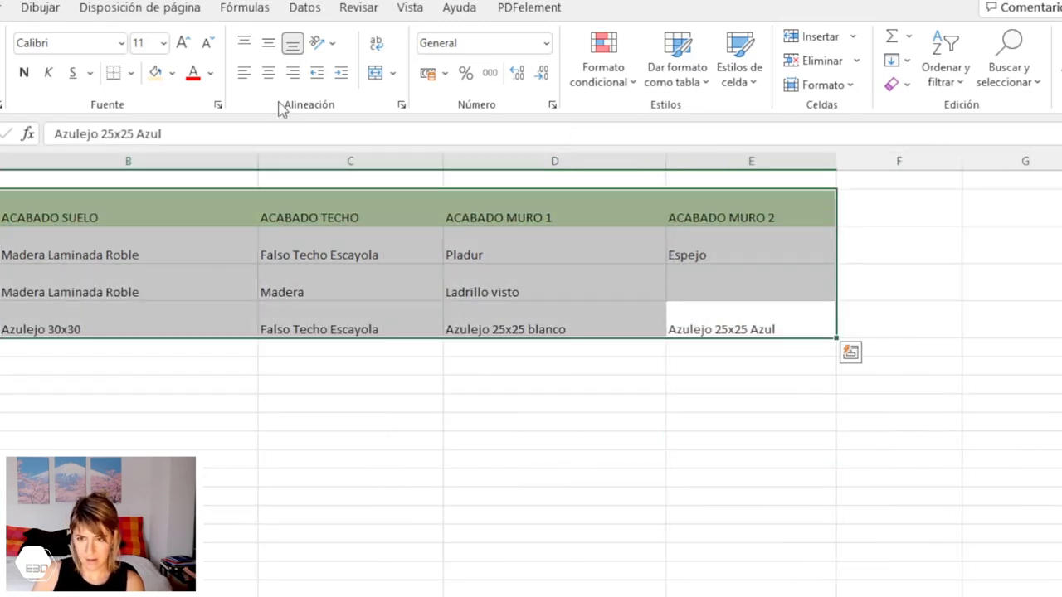
click(268, 43)
click(268, 73)
click(267, 512)
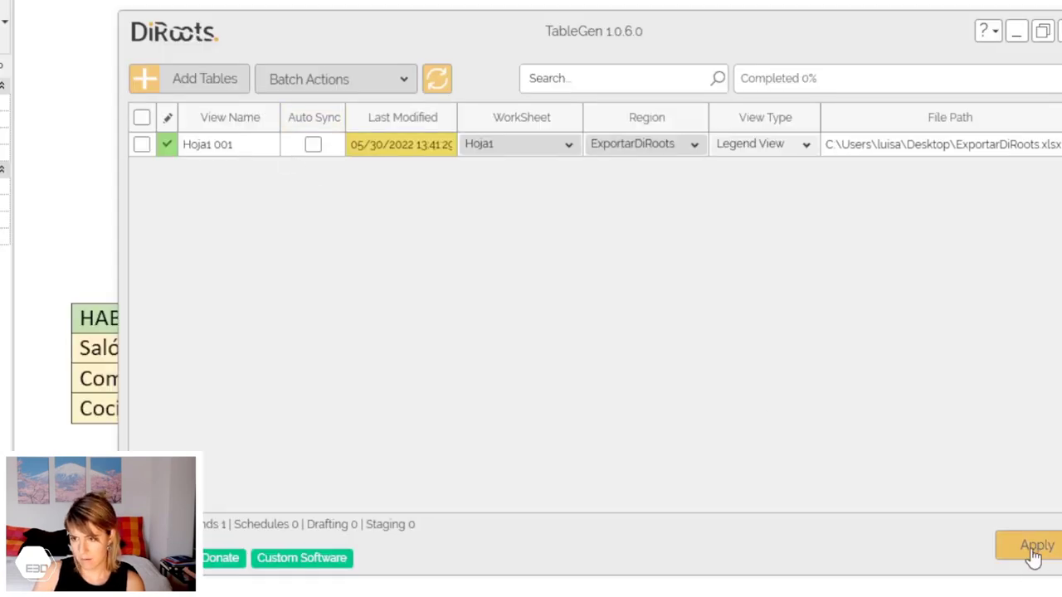
Step: Resync Hoja1 001, then put Falso Techo Escayola on one line in the Salón row
click(750, 152)
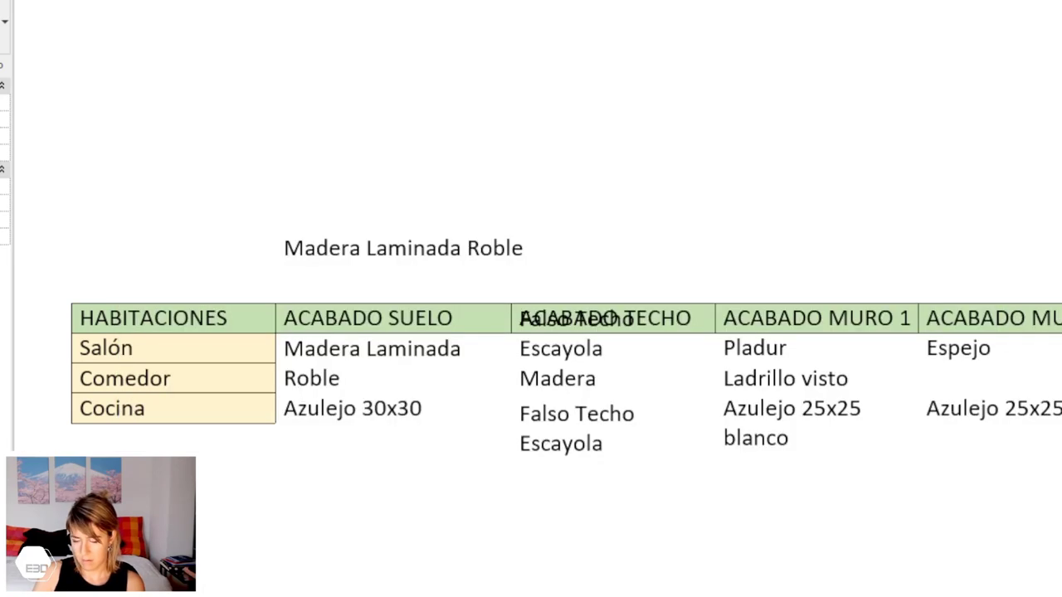
mouse_move(611, 324)
mouse_down()
mouse_move(585, 324)
mouse_move(559, 450)
mouse_move(528, 322)
mouse_up()
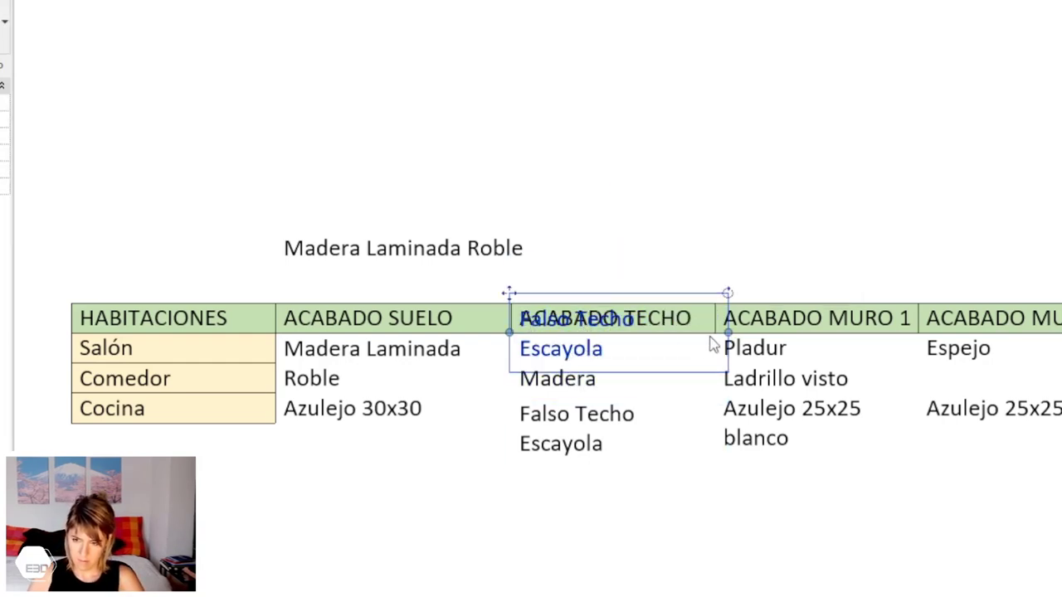
drag(727, 331, 782, 332)
drag(621, 340, 621, 369)
click(898, 349)
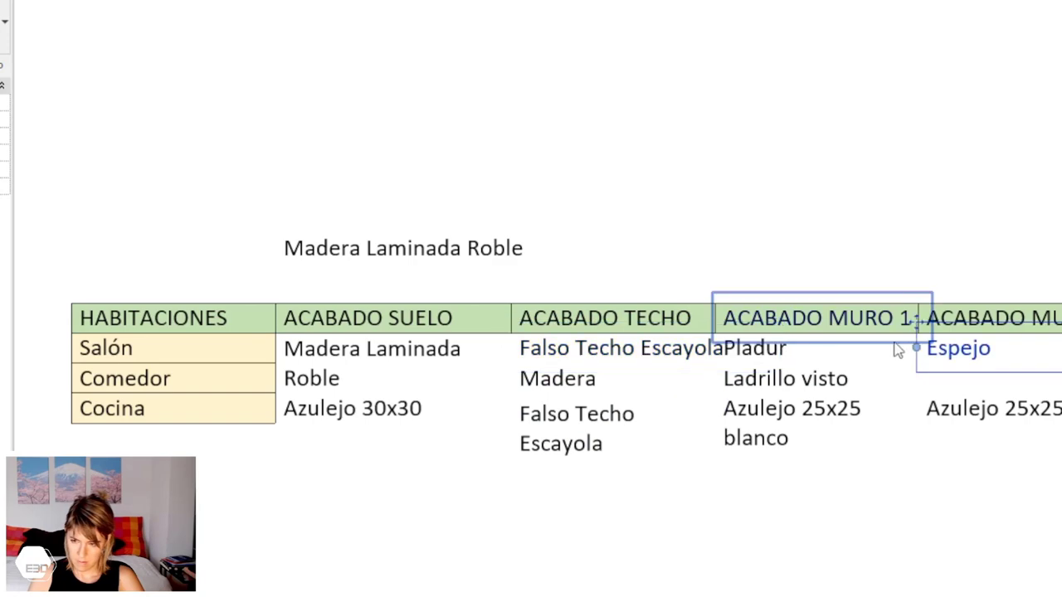
Step: Scroll through the DiRoots ProSheets download page
scroll(659, 238, down, 2)
scroll(497, 493, down, 2)
scroll(503, 555, up, 3)
scroll(498, 464, up, 2)
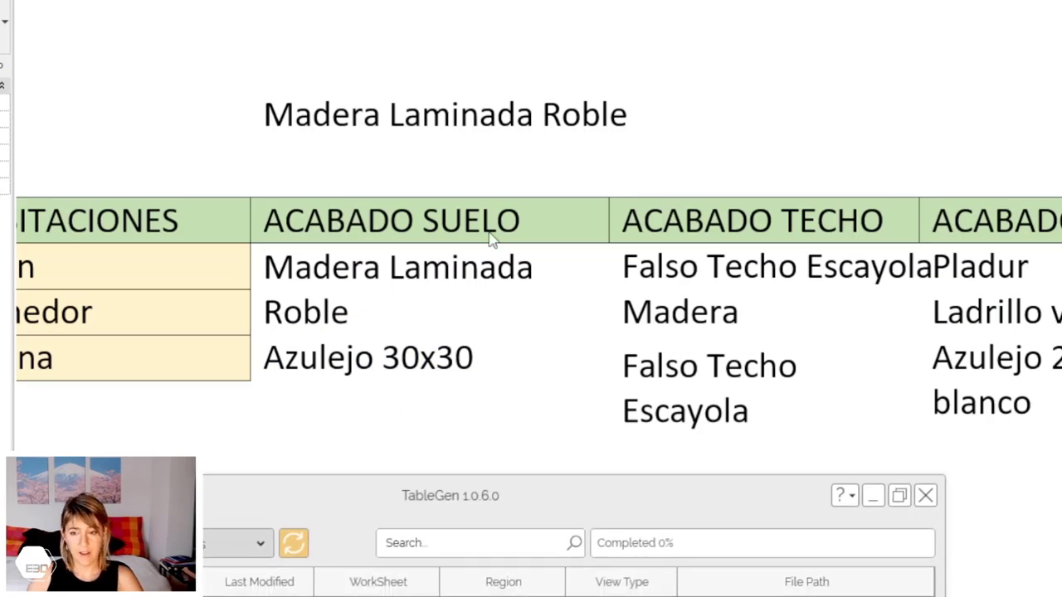
scroll(491, 239, down, 1)
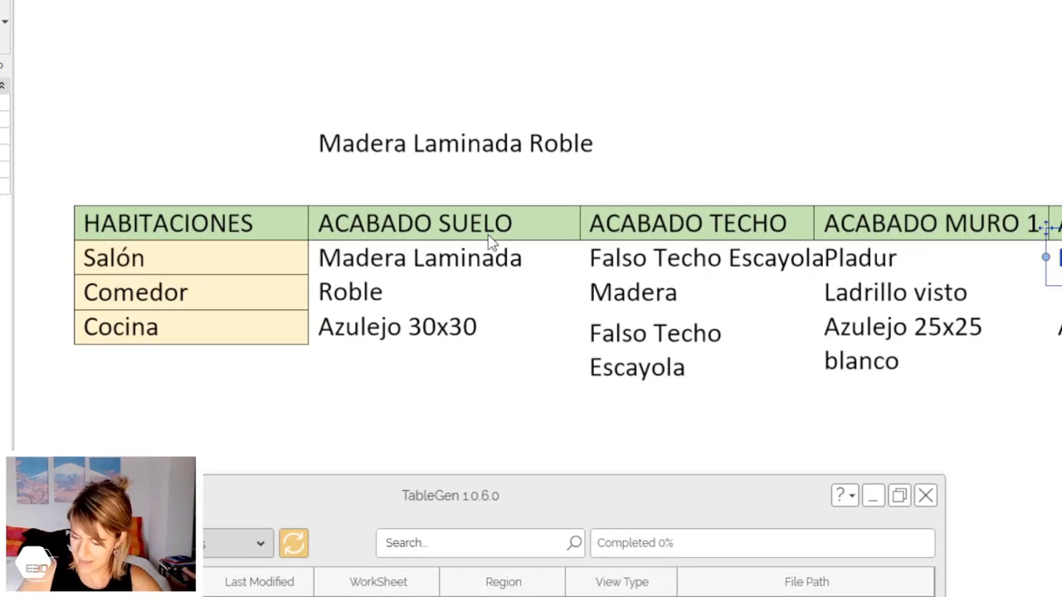
scroll(388, 204, down, 1)
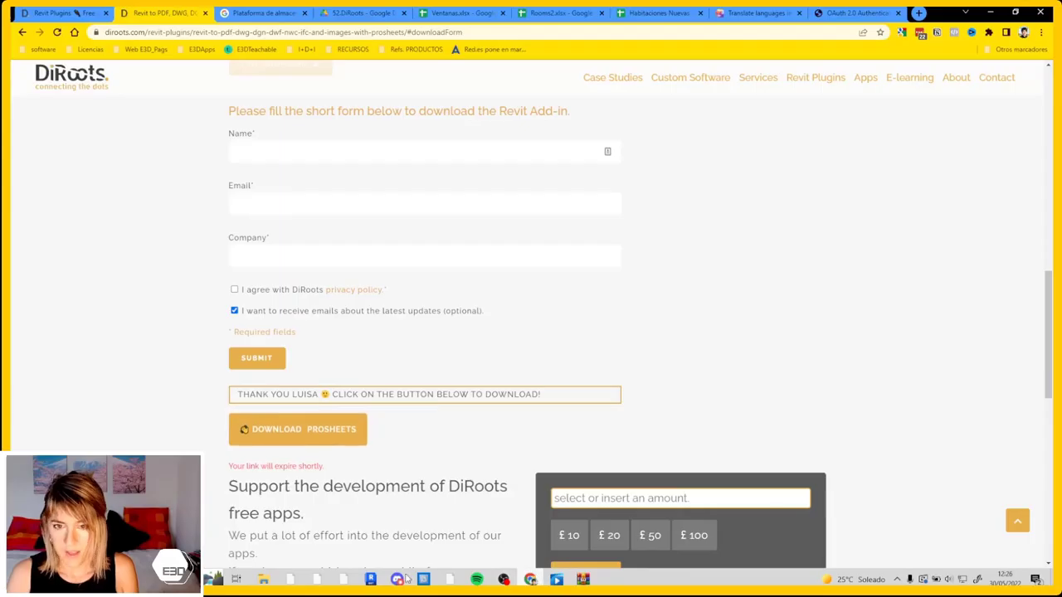
Step: Scroll to the top of the ProSheets page and return to the Revit title sheet
scroll(311, 210, up, 3)
scroll(308, 213, up, 5)
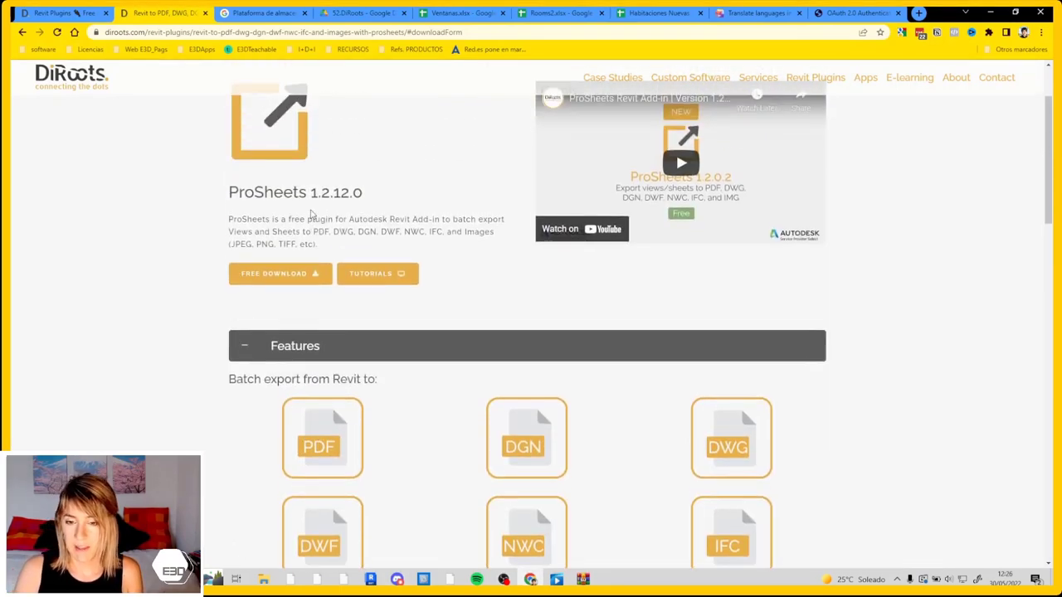
scroll(313, 215, up, 2)
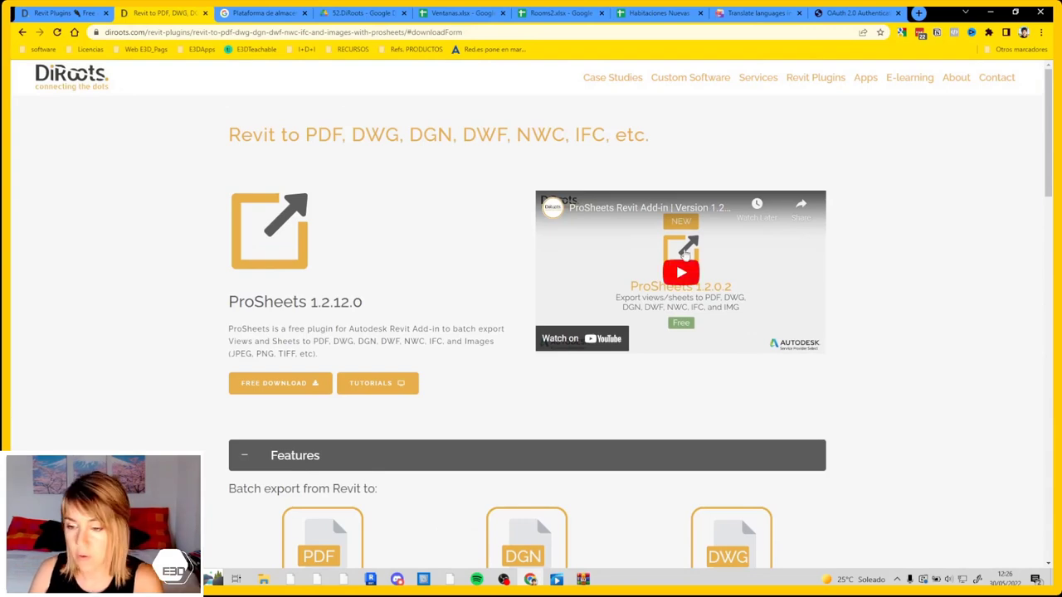
click(1006, 14)
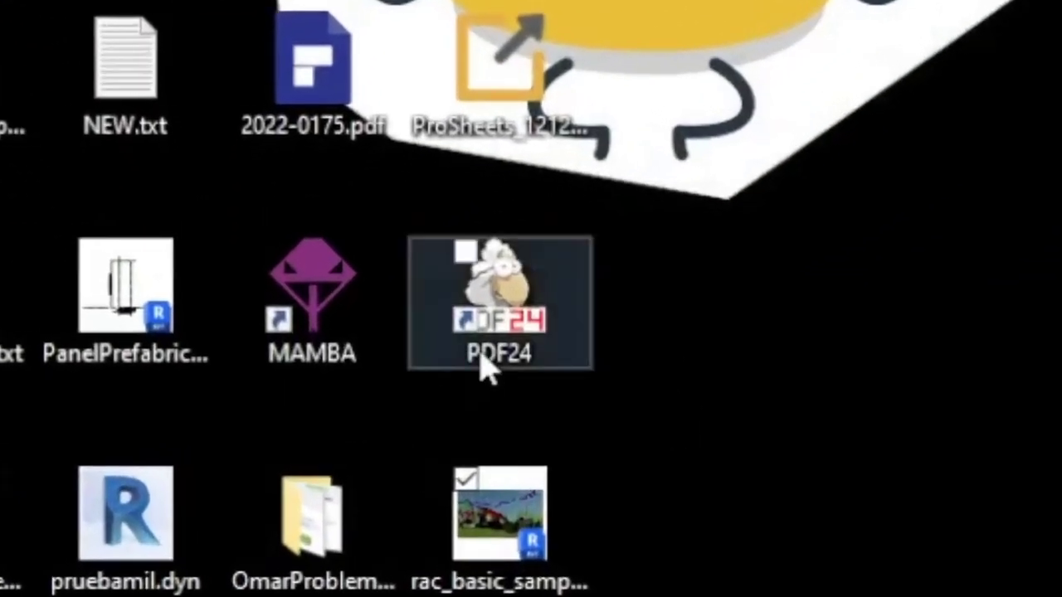
Step: Open ProSheets and select sheets A001 through A111 for export
click(458, 347)
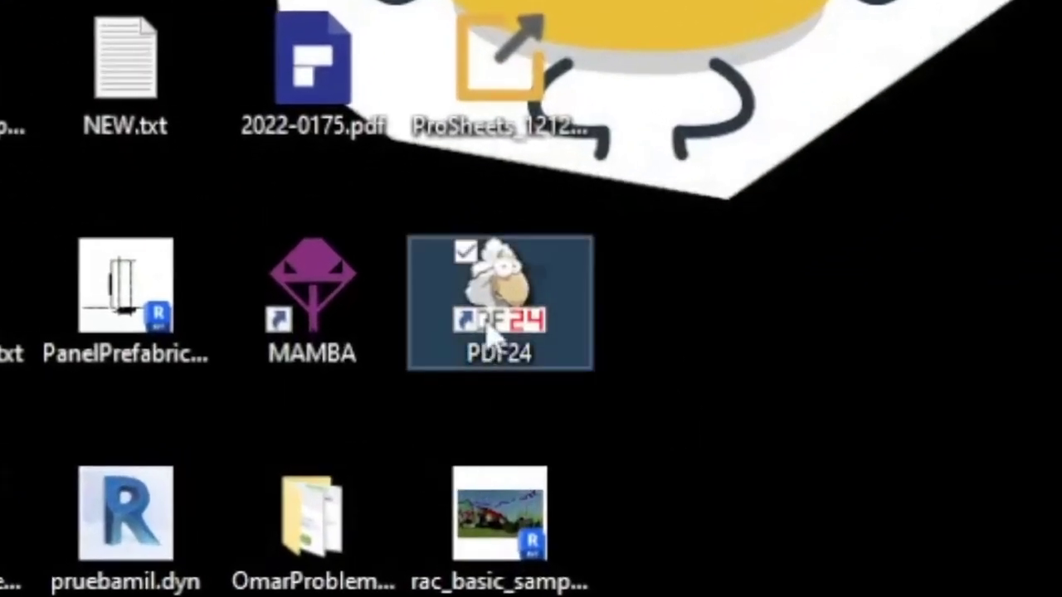
right_click(541, 319)
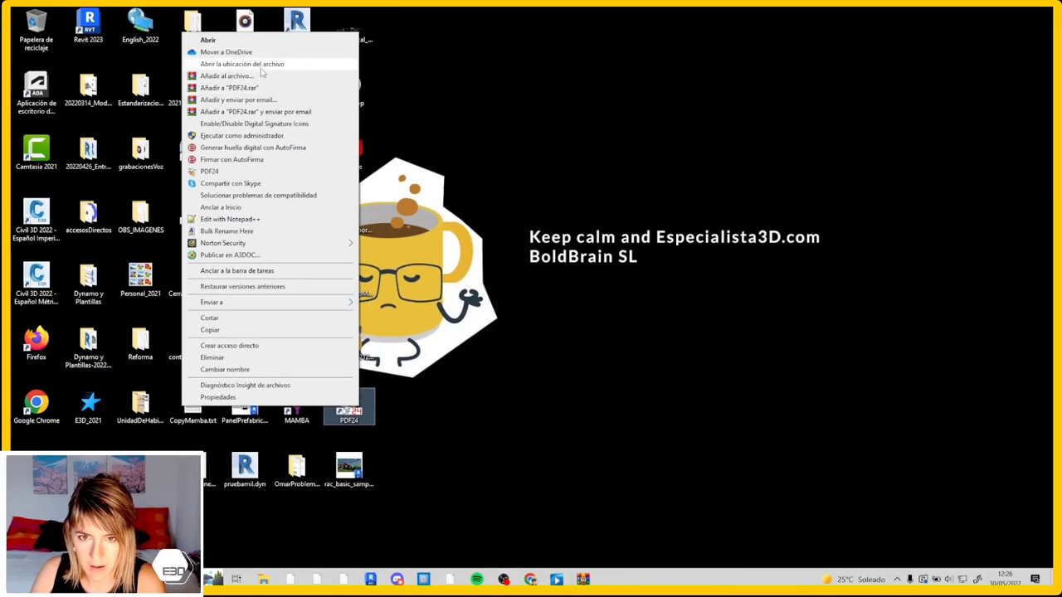
click(211, 40)
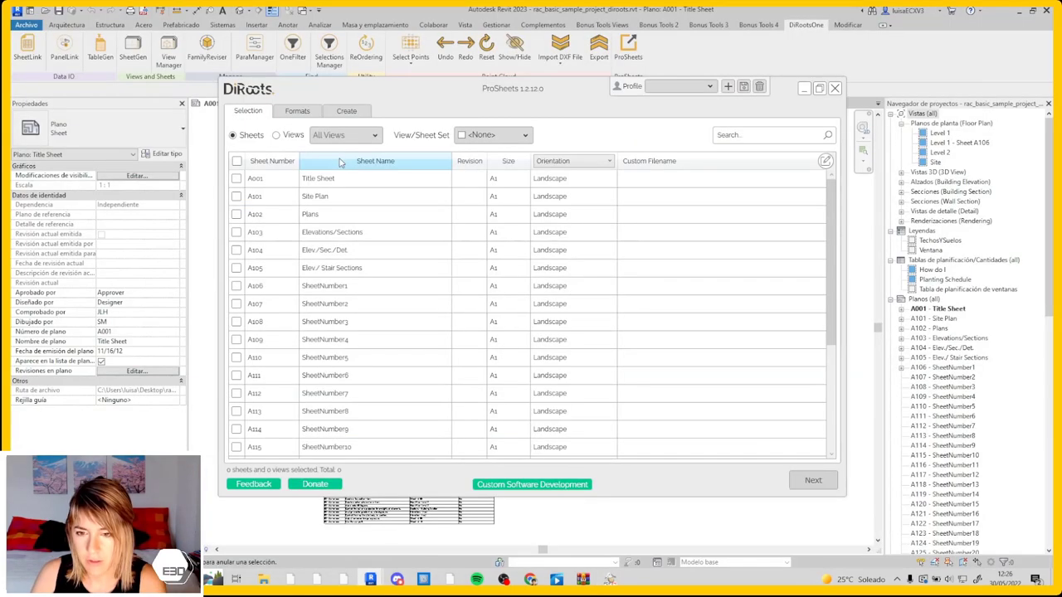
scroll(311, 184, down, 3)
scroll(307, 233, up, 3)
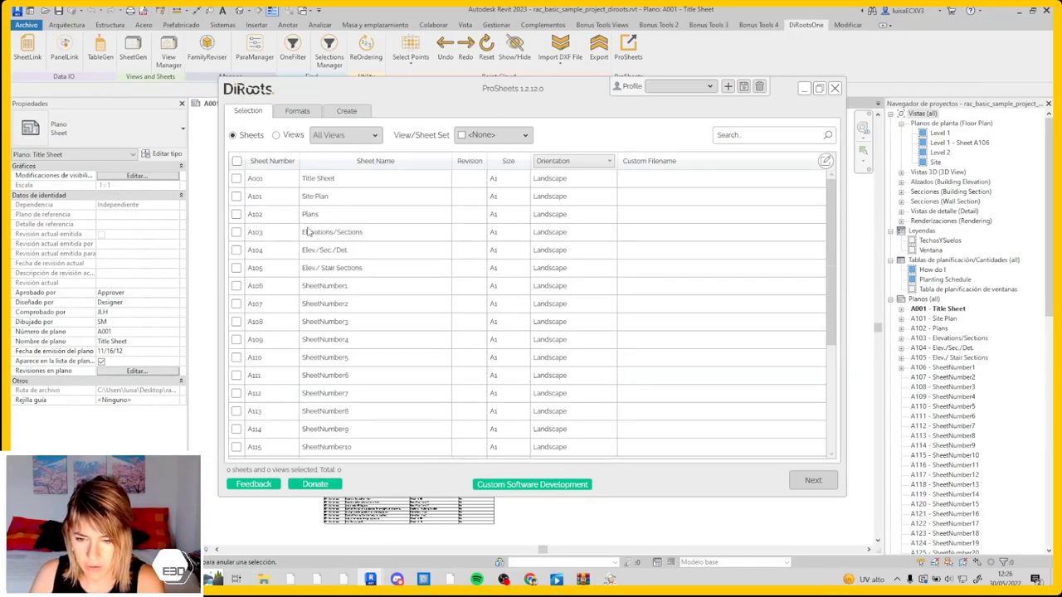
drag(271, 179, 301, 380)
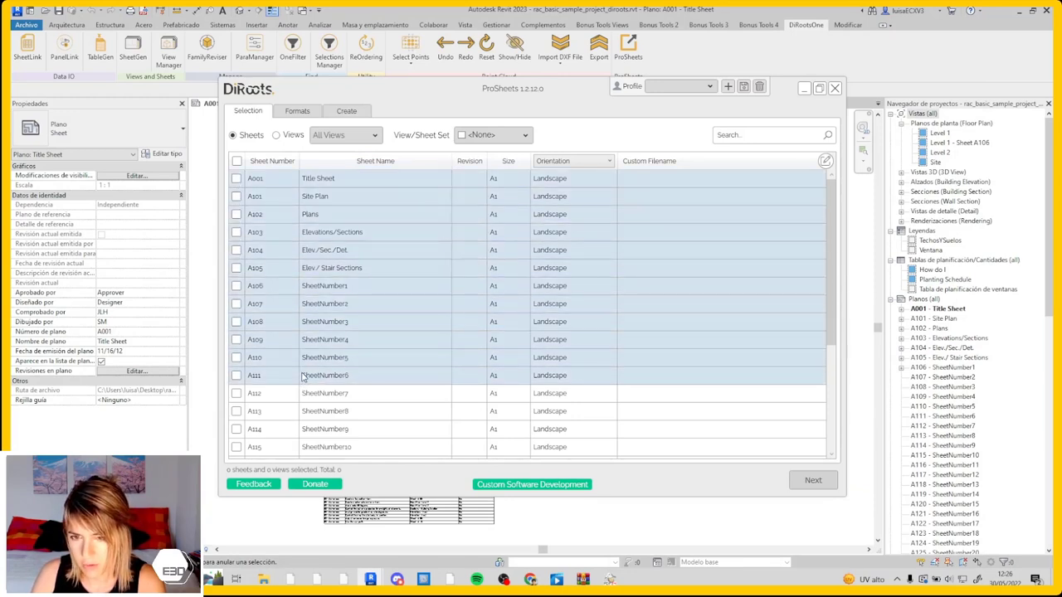
Step: Add DWG alongside PDF as export formats, check paper size, and create the files
click(298, 111)
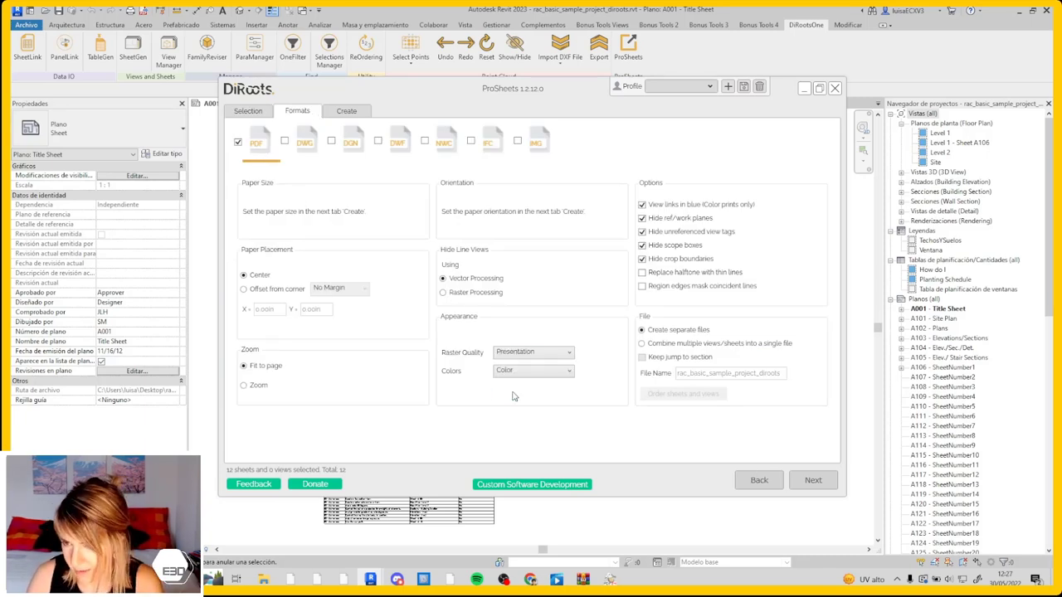
click(284, 142)
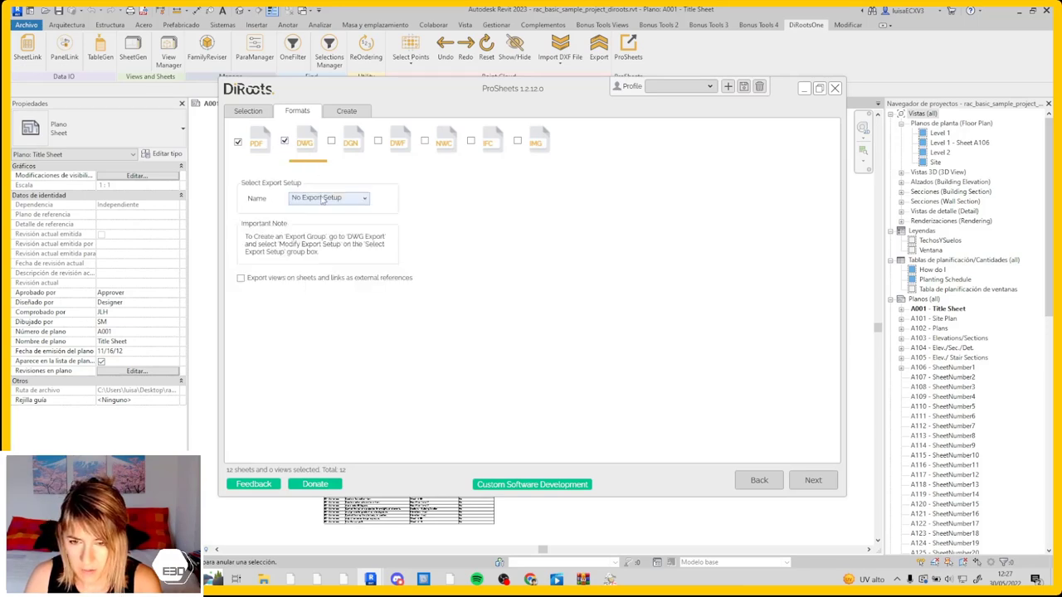
click(471, 142)
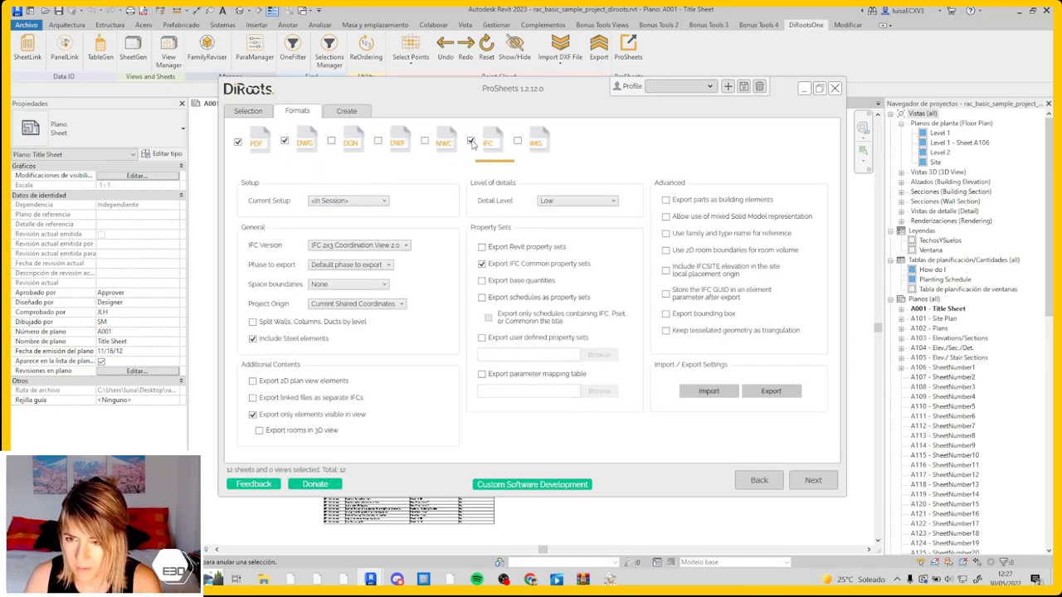
click(347, 111)
click(282, 198)
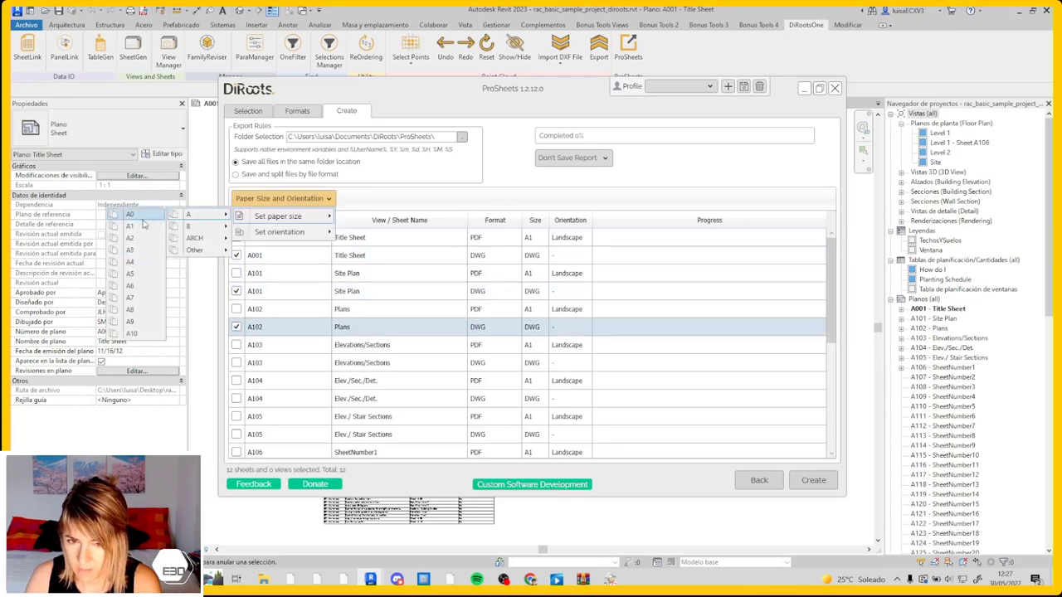
click(194, 240)
click(297, 110)
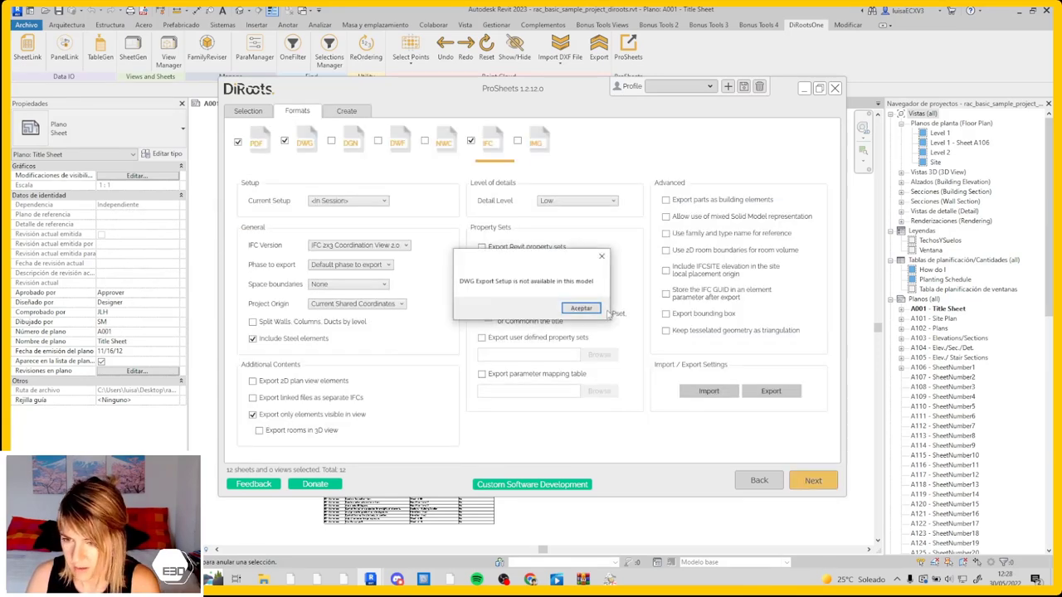
click(582, 309)
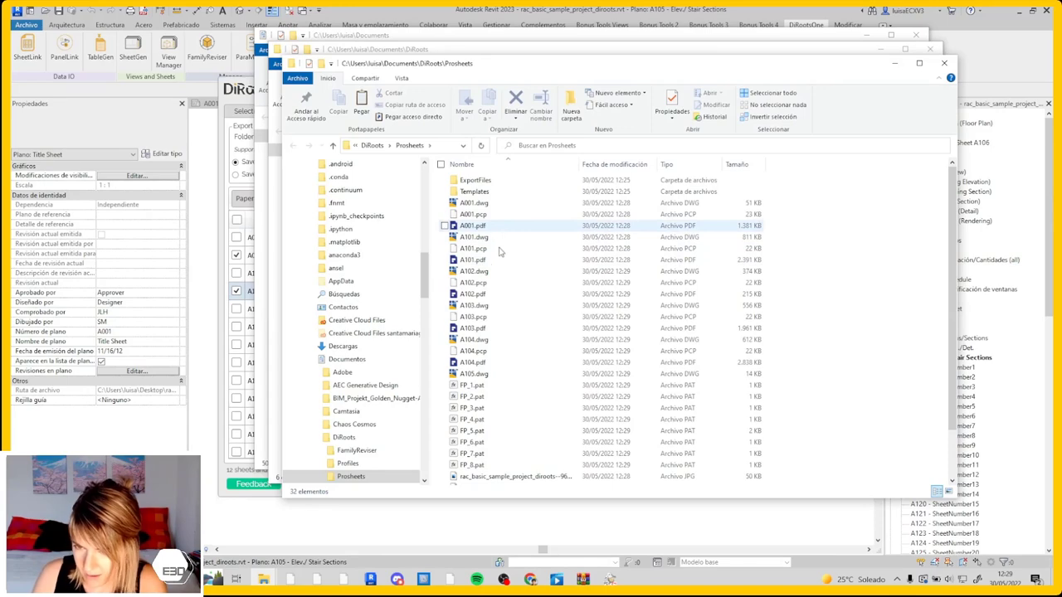
Step: Inspect the exported A101 PDF, including its solar analysis view
double_click(494, 261)
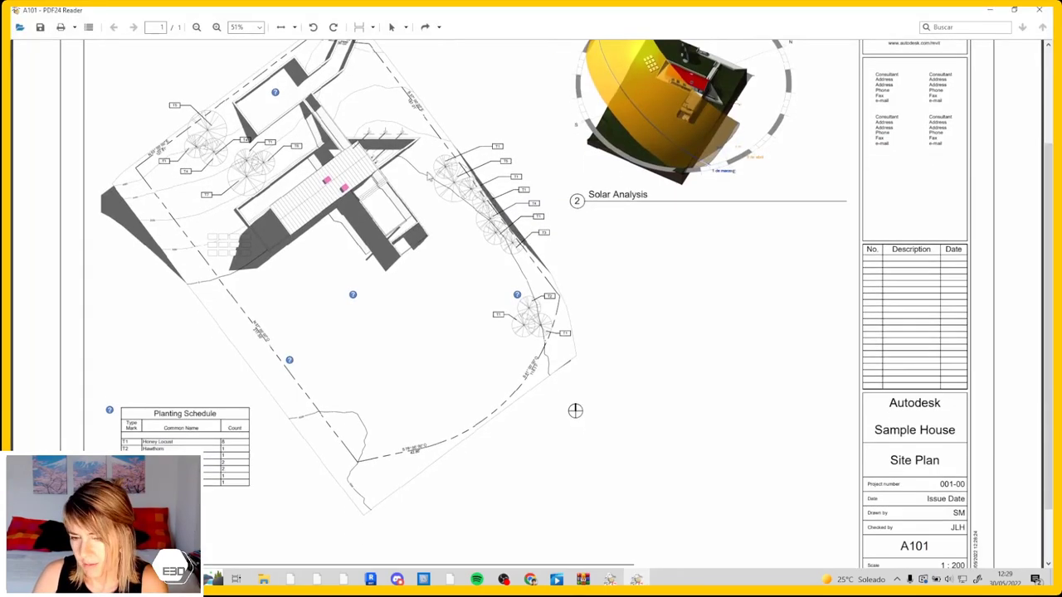
scroll(349, 326, down, 2)
drag(366, 215, 368, 362)
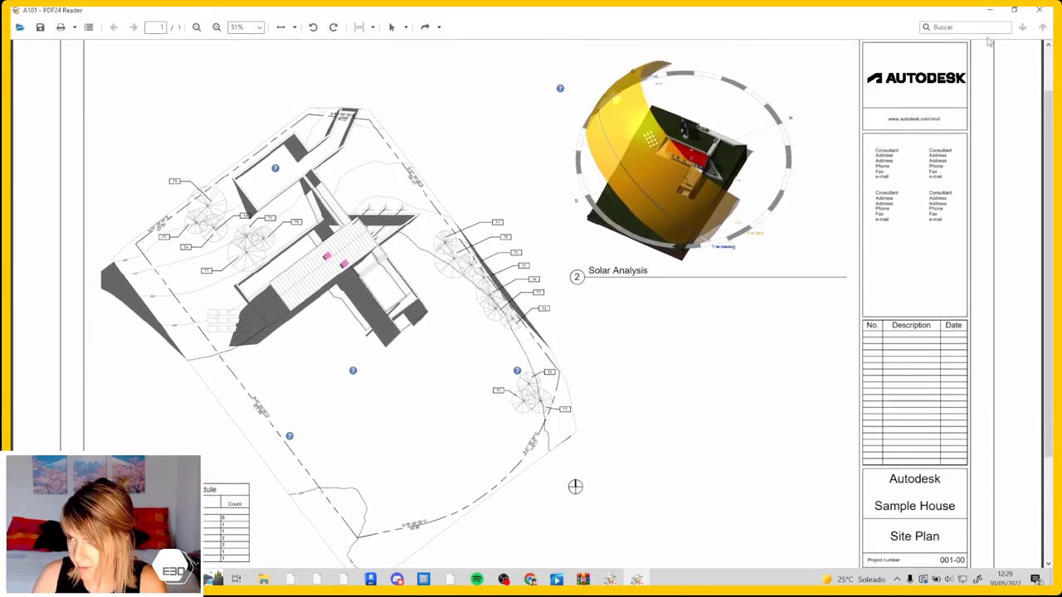
key(alt+F4)
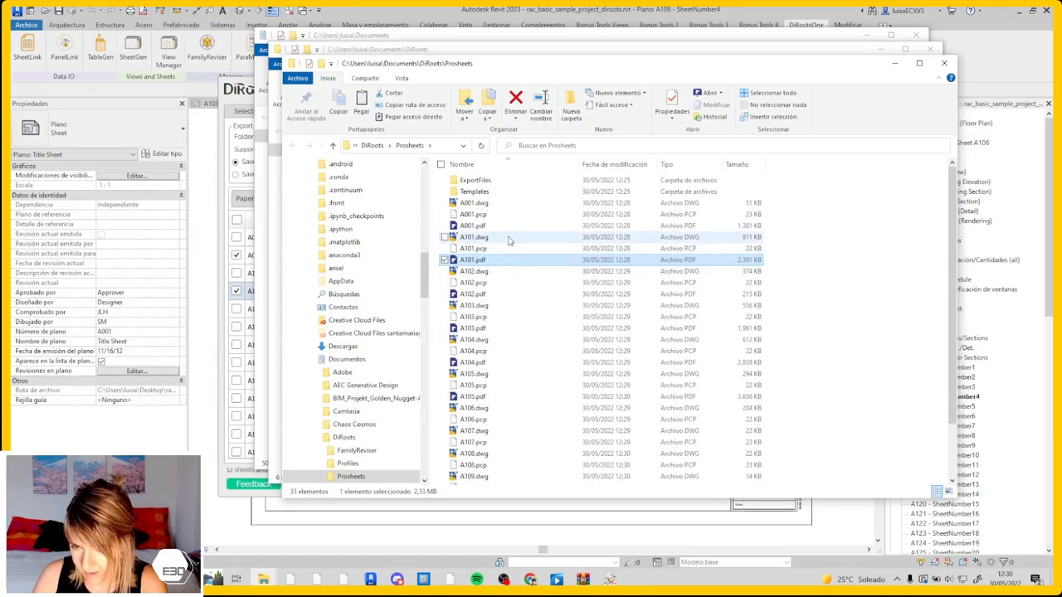
Step: View an exported JPG and the A102 drawing, then dismiss the completion message
scroll(527, 306, down, 3)
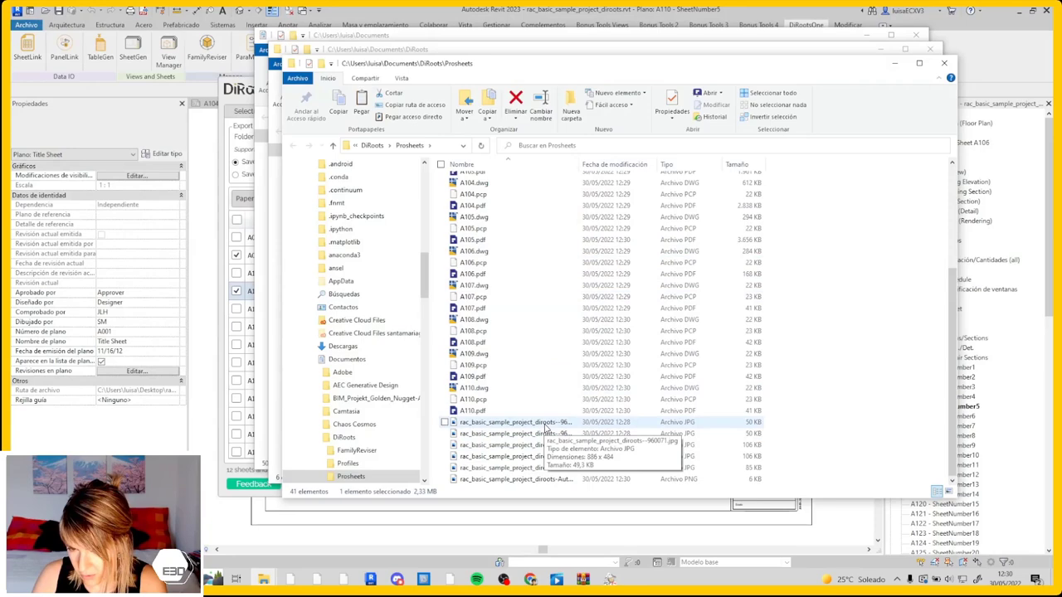
click(574, 432)
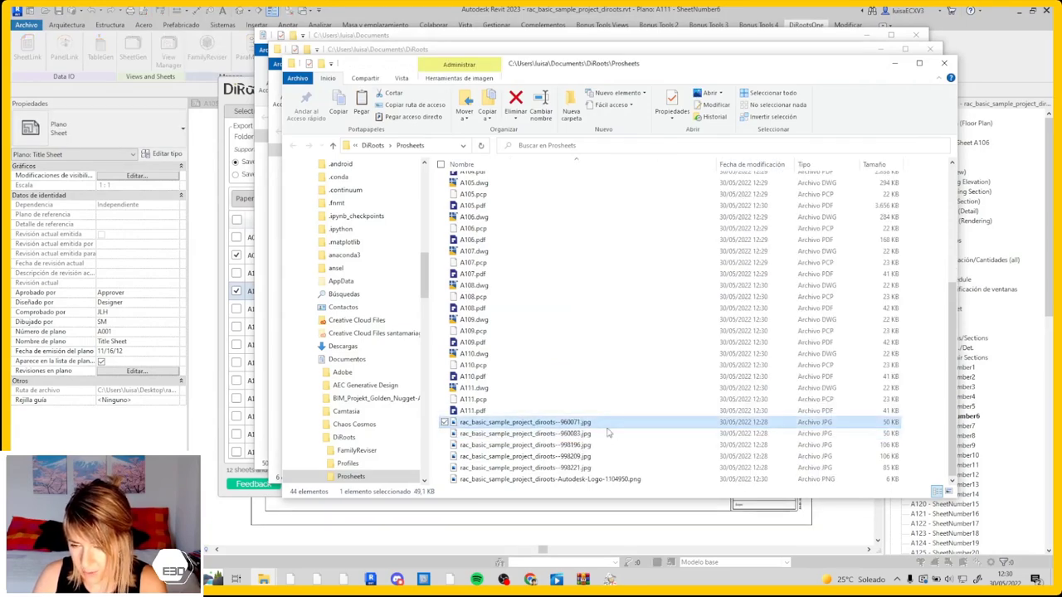
double_click(581, 434)
click(1039, 12)
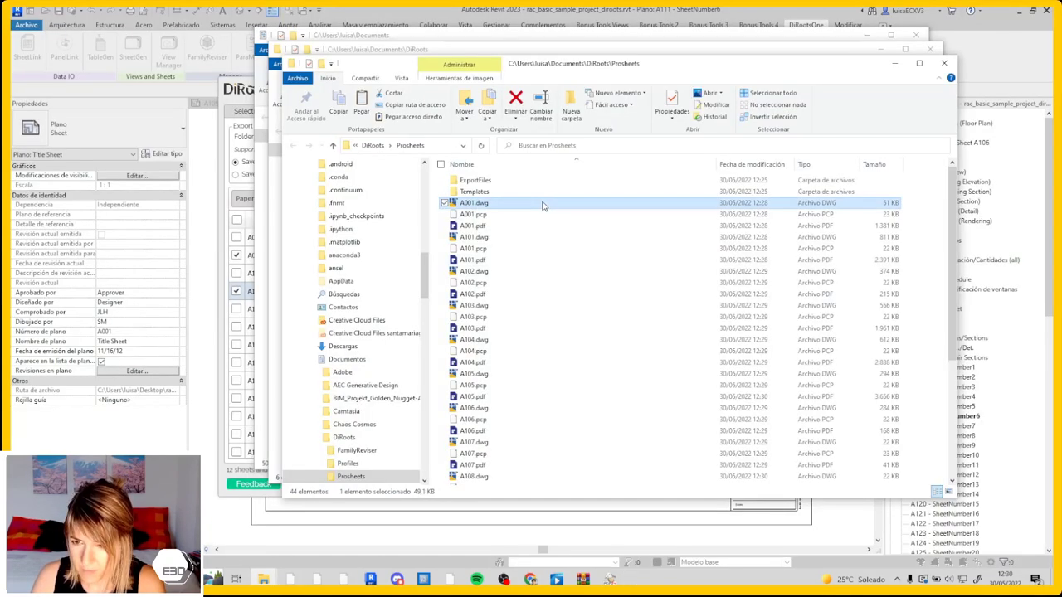
double_click(521, 272)
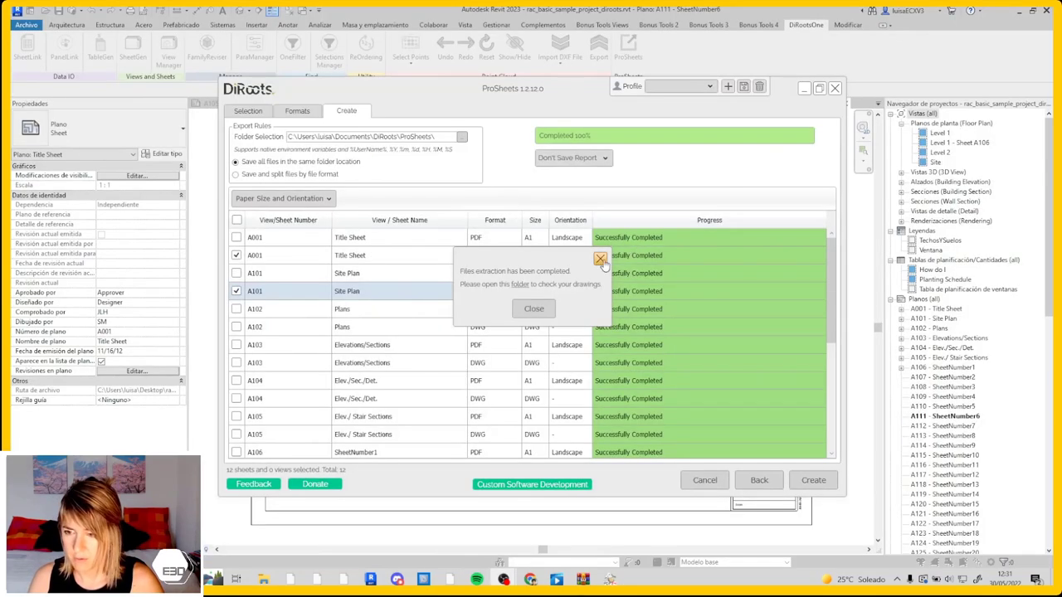
click(601, 260)
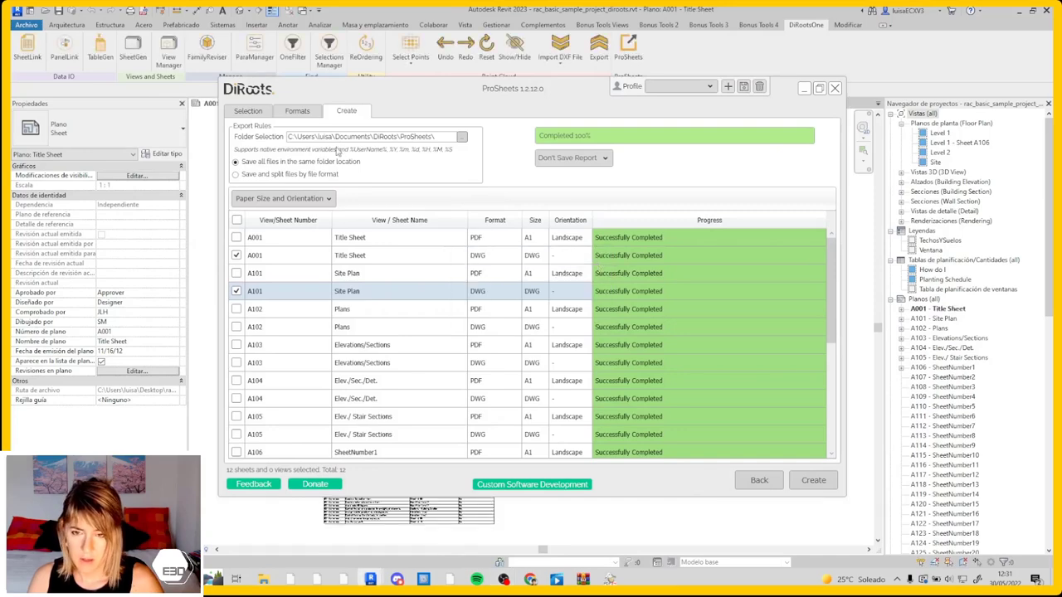
Step: Recheck the export formats, then scroll the 12 chosen sheets A001 to A111
click(298, 111)
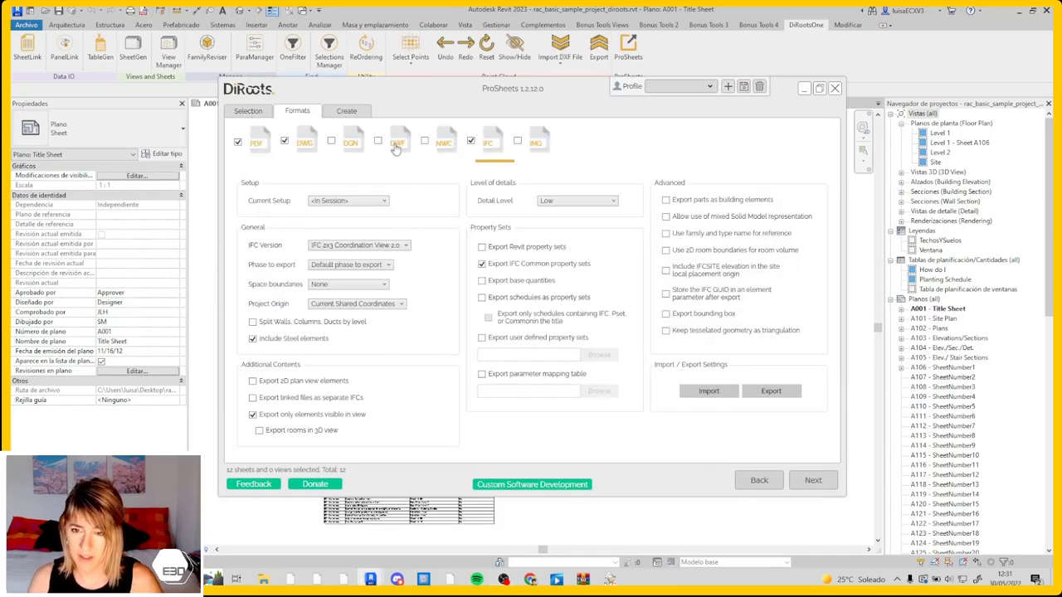
click(262, 112)
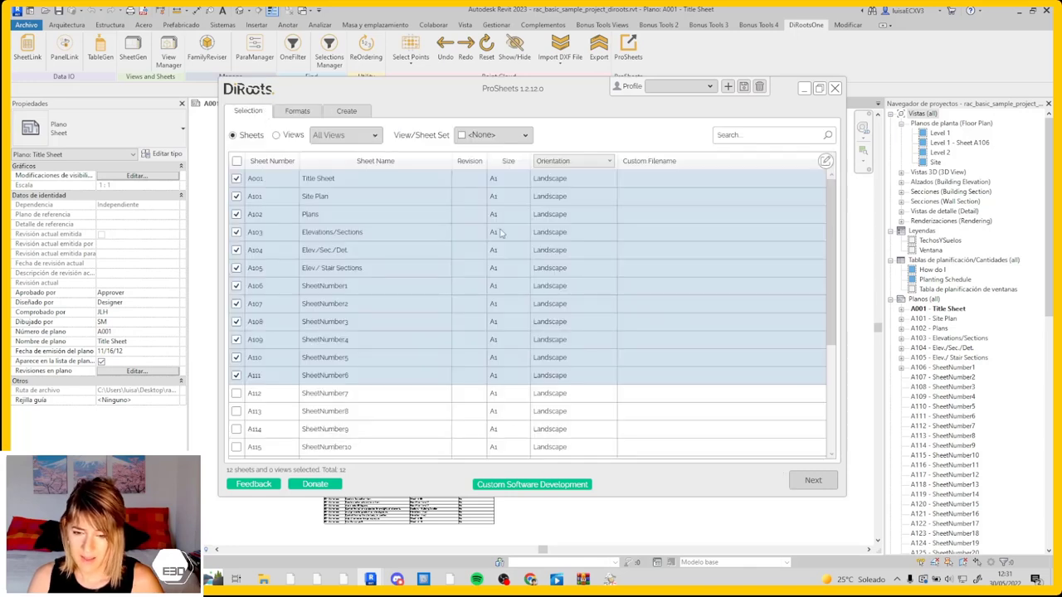
scroll(501, 232, down, 3)
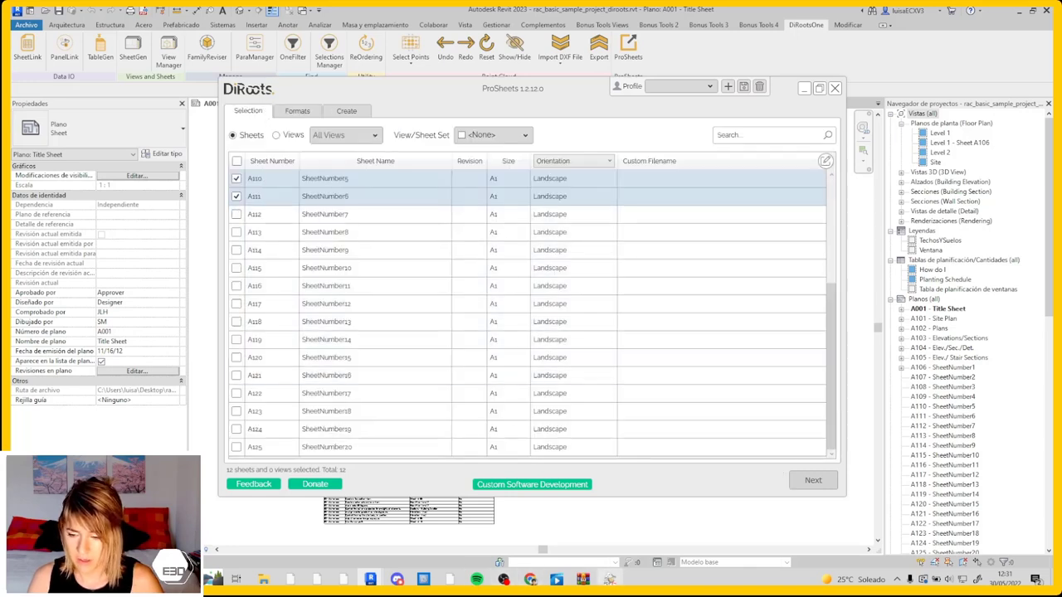